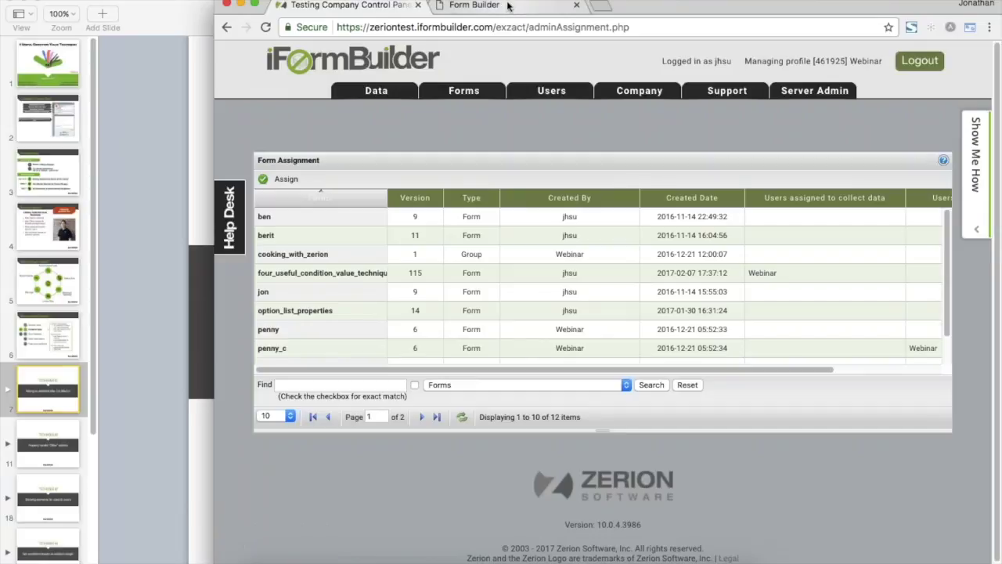
# Start a new form in Form Builder and enter "Webinar Demo" as its form label.
pyautogui.click(508, 5)
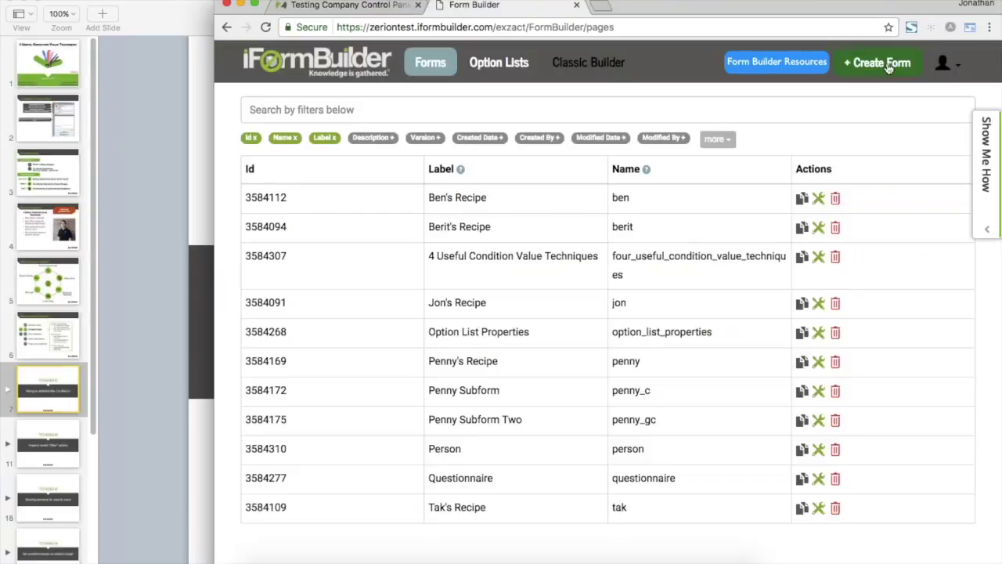
pyautogui.click(888, 70)
pyautogui.click(514, 158)
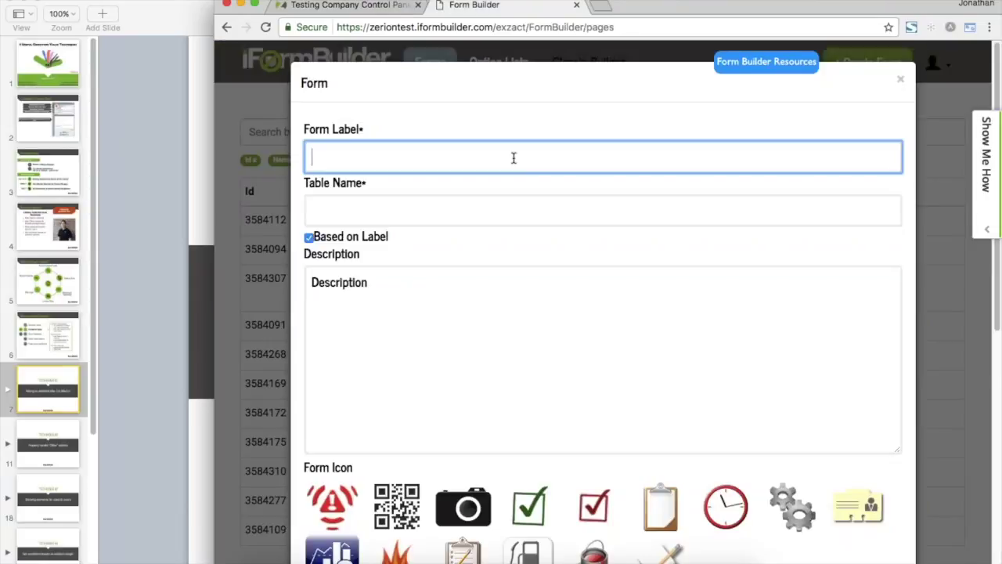
pyautogui.write('W')
pyautogui.press('BackSpace')
pyautogui.write('Webinra')
pyautogui.press('BackSpace')
pyautogui.press('BackSpace')
pyautogui.write('ar Demo')
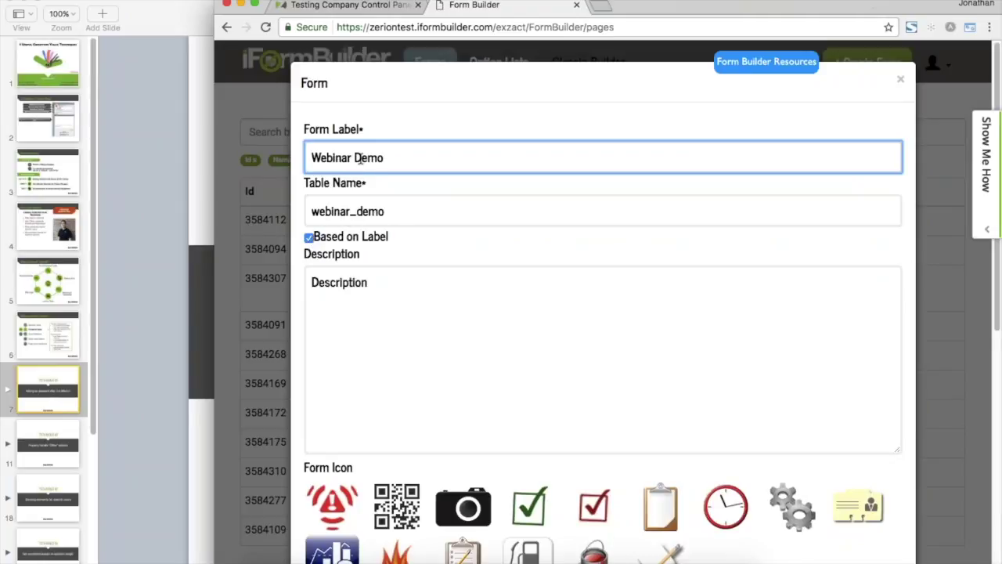
# Unlink the table name from the label, shorten it to "demo", and create the form.
pyautogui.click(309, 240)
pyautogui.moveTo(357, 212); pyautogui.dragTo(311, 212)
pyautogui.press('BackSpace')
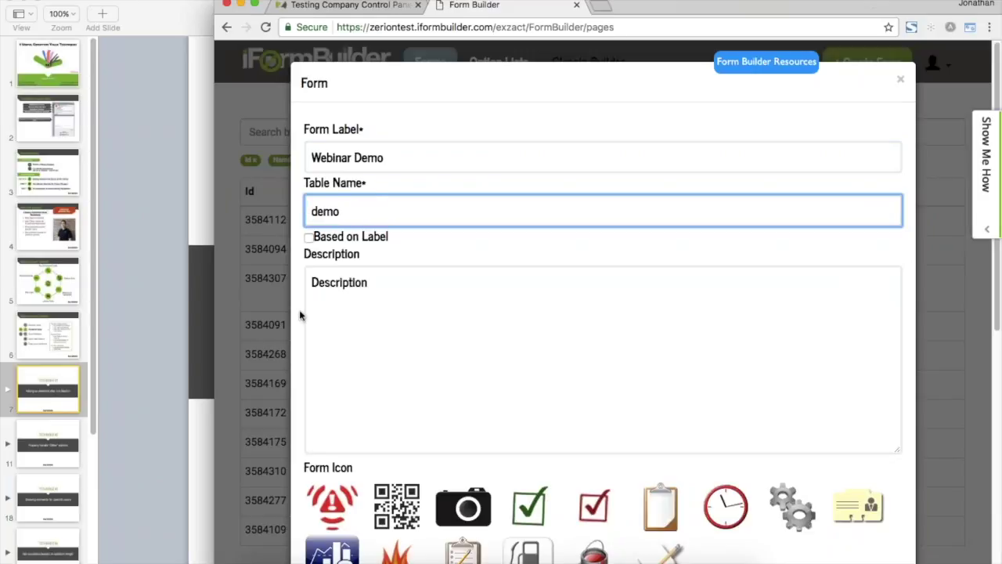
pyautogui.scroll(-6, 300, 315)
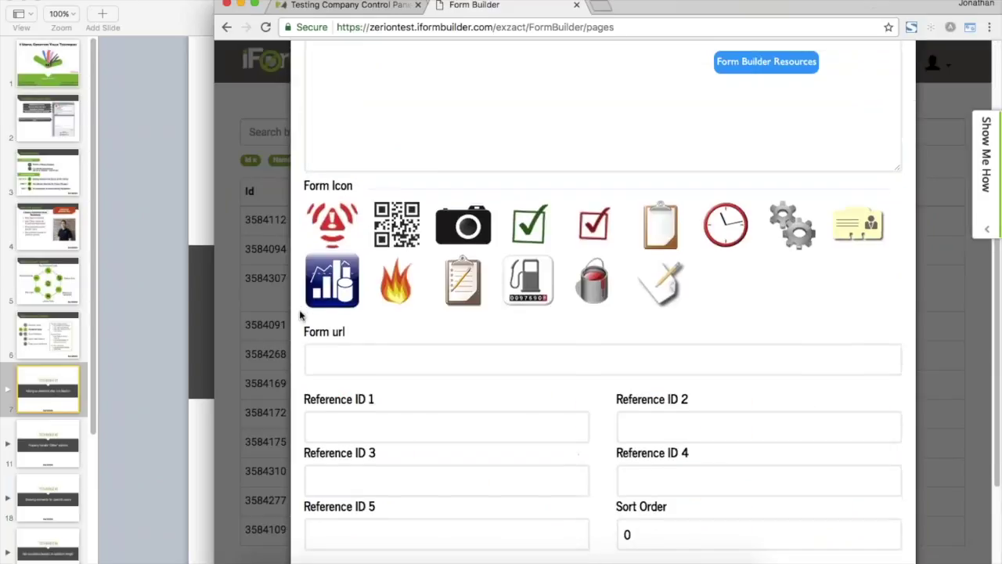
pyautogui.click(878, 520)
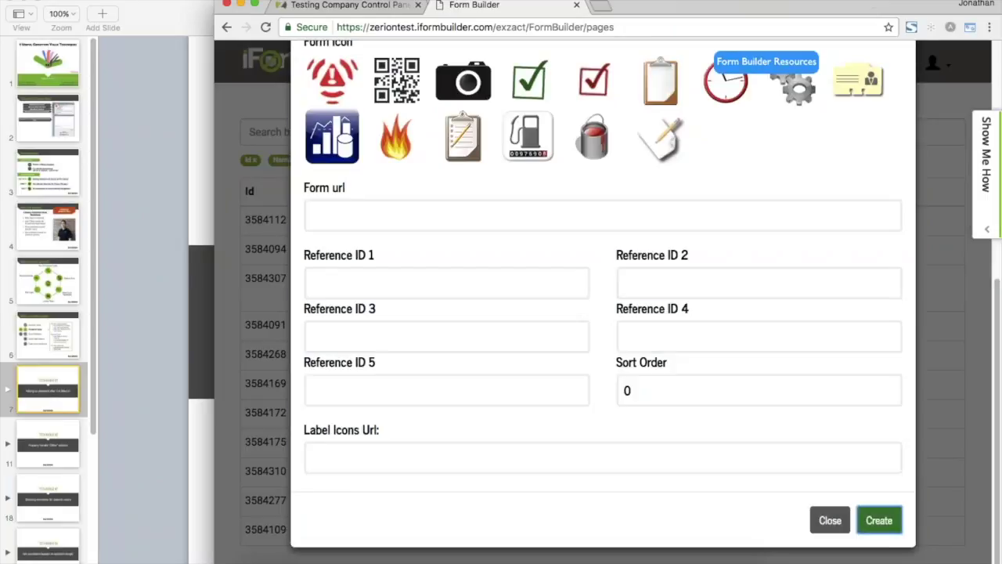
pyautogui.click(879, 520)
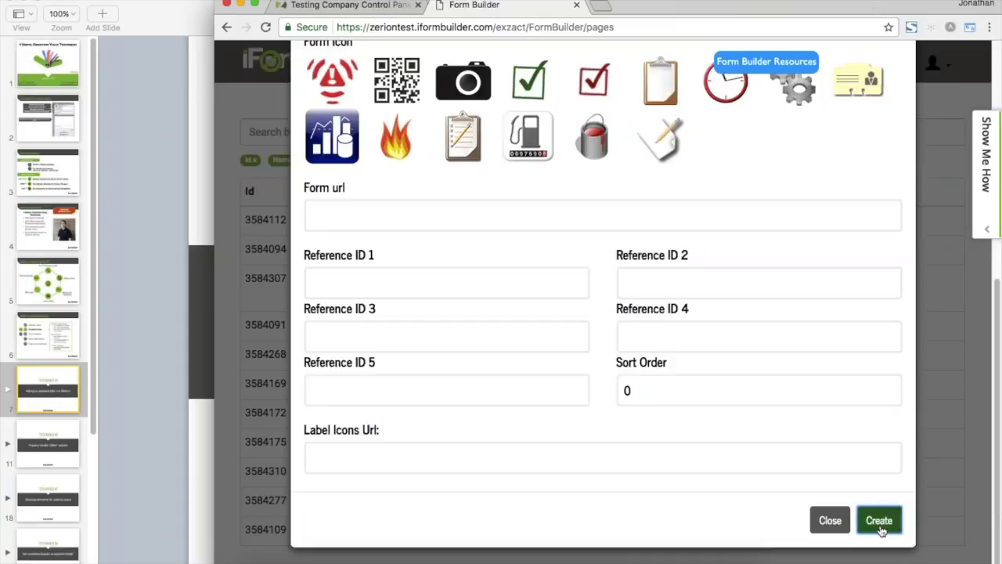
pyautogui.scroll(3, 856, 426)
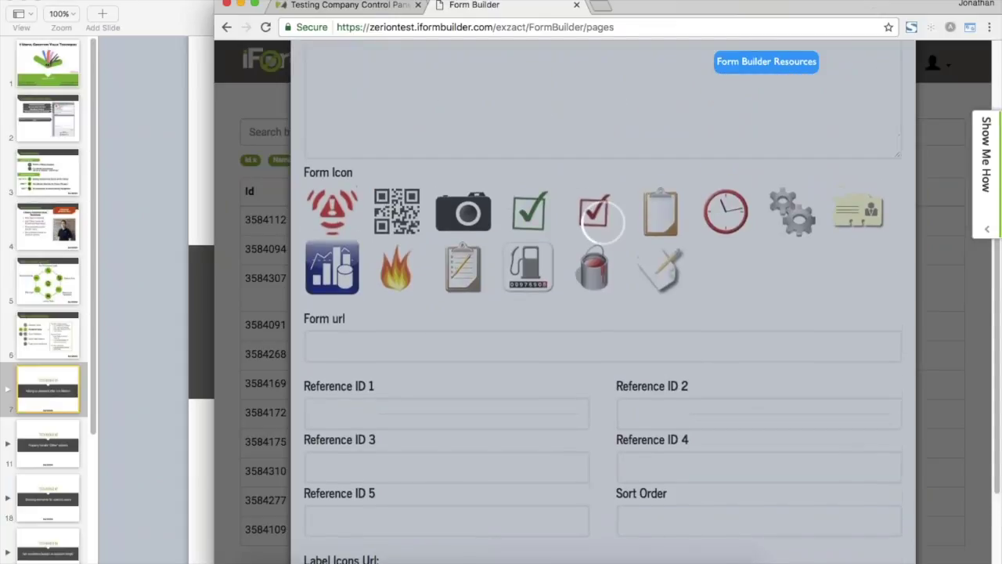
pyautogui.scroll(4, 856, 426)
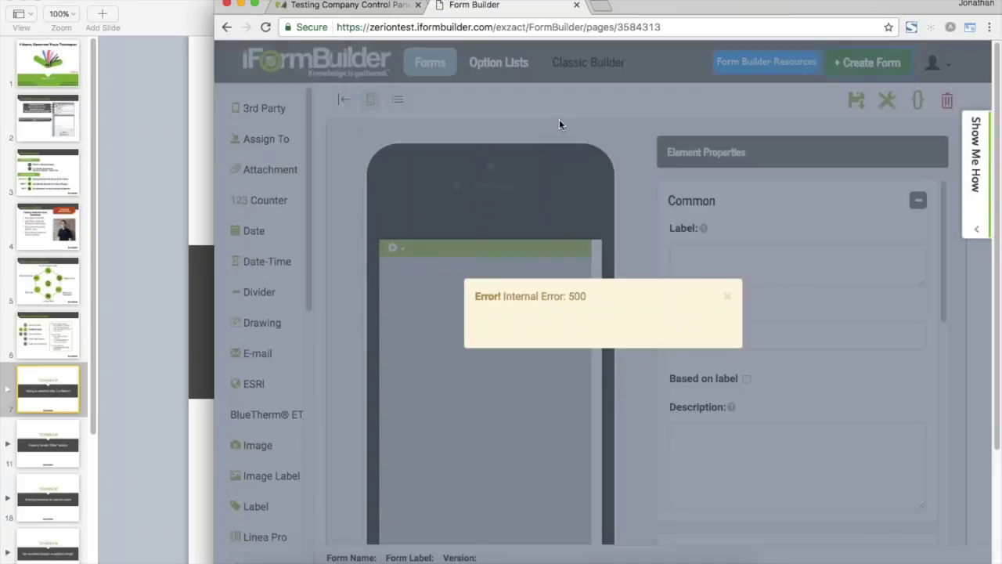
# Dismiss the error message, close the Form Builder page, and reopen Form Builder from the control panel.
pyautogui.click(727, 297)
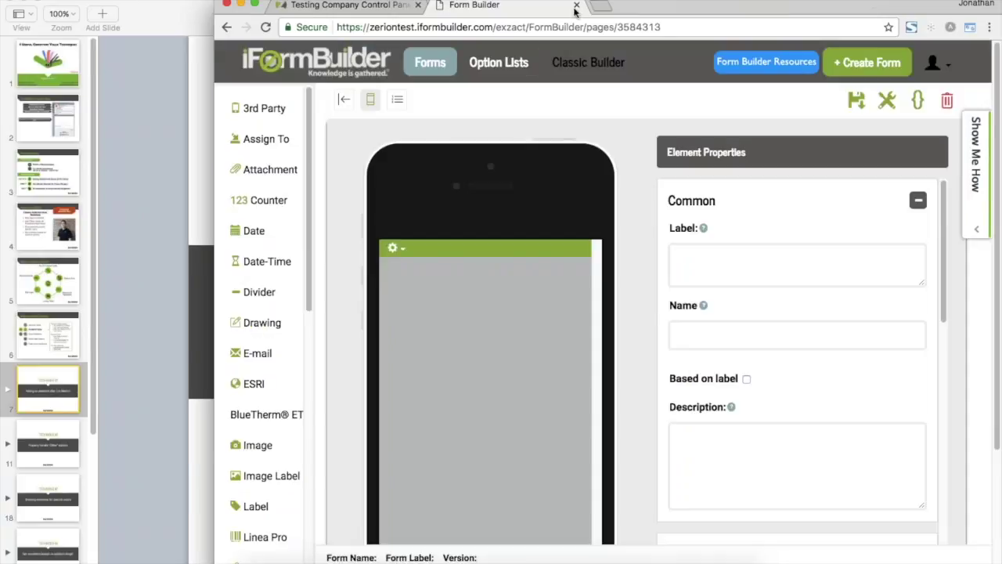
pyautogui.click(576, 6)
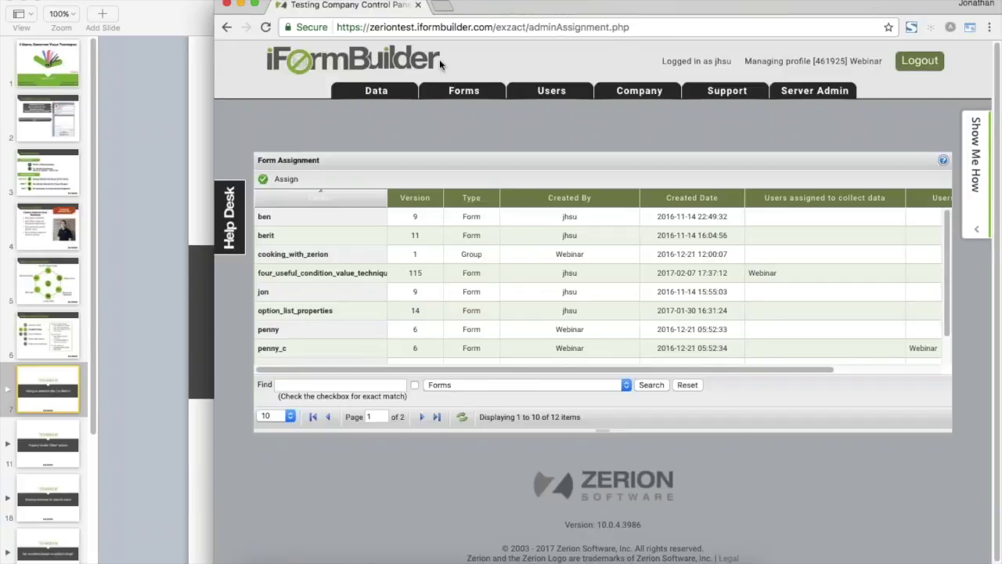
pyautogui.moveTo(462, 91)
pyautogui.click(462, 139)
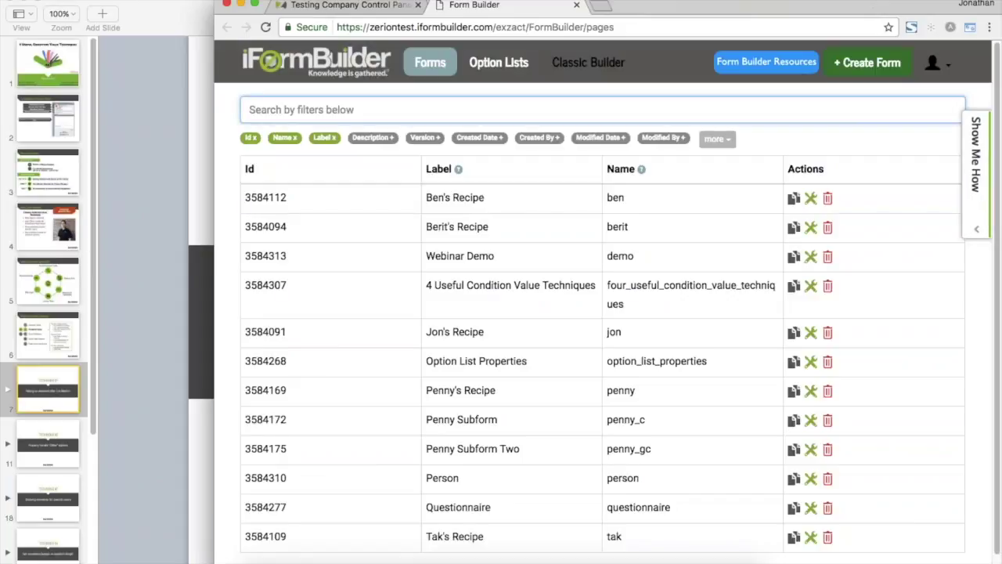
# Create another form labelled "Webinar Demo" with the table name "demo" not based on the label.
pyautogui.click(867, 61)
pyautogui.click(385, 153)
pyautogui.write('Webinar Demo')
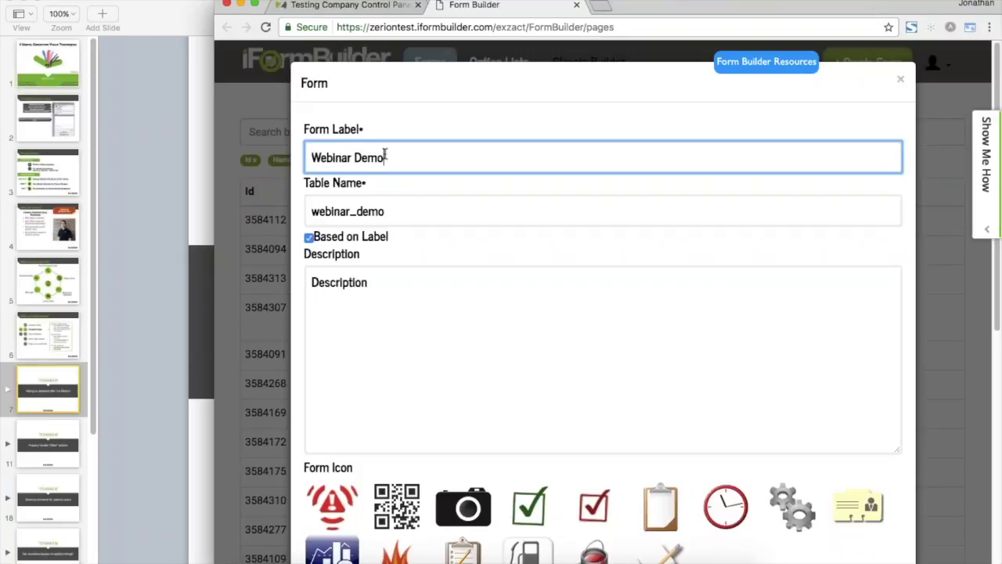
pyautogui.click(308, 237)
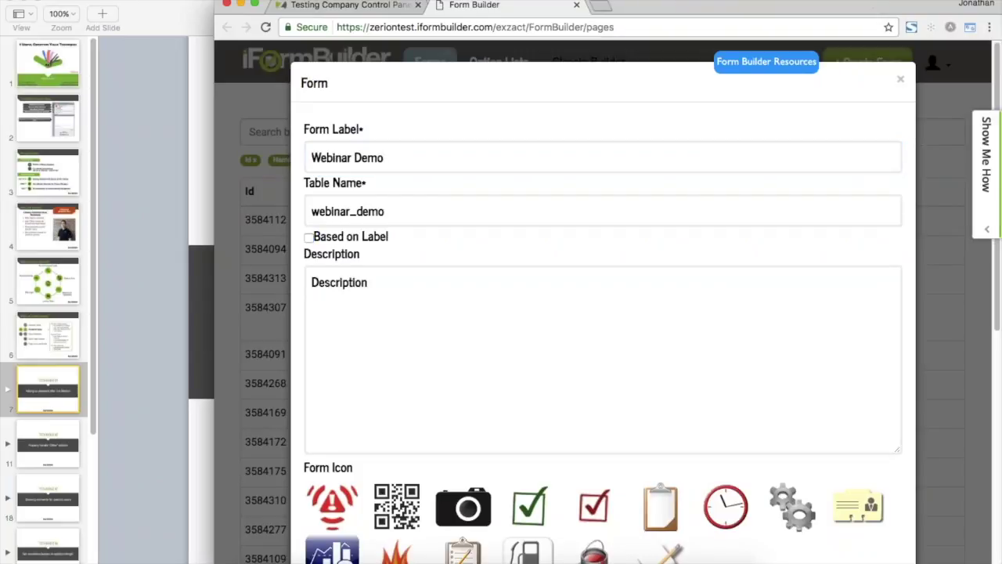
pyautogui.moveTo(356, 212); pyautogui.dragTo(312, 210)
pyautogui.press('BackSpace')
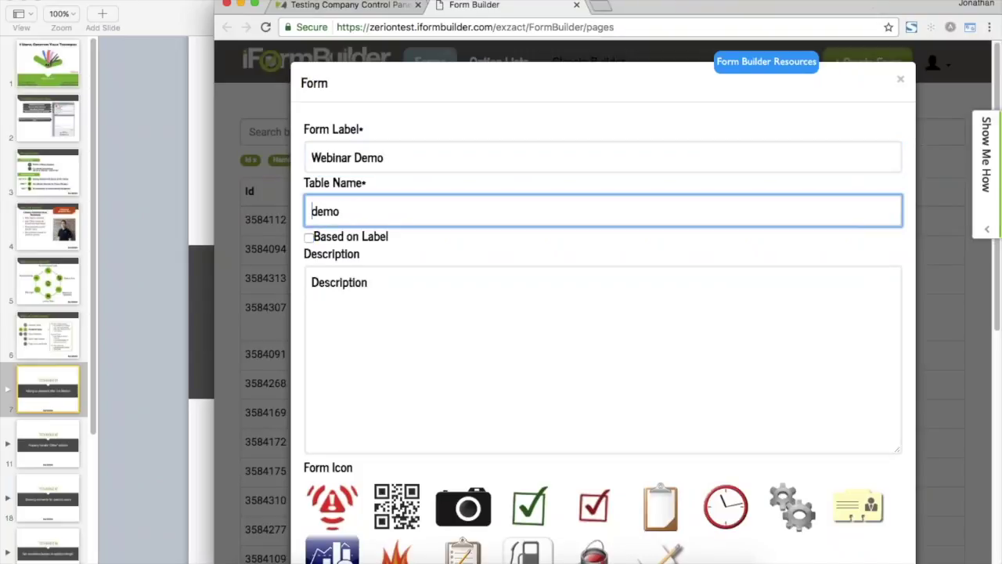
pyautogui.scroll(-10, 591, 297)
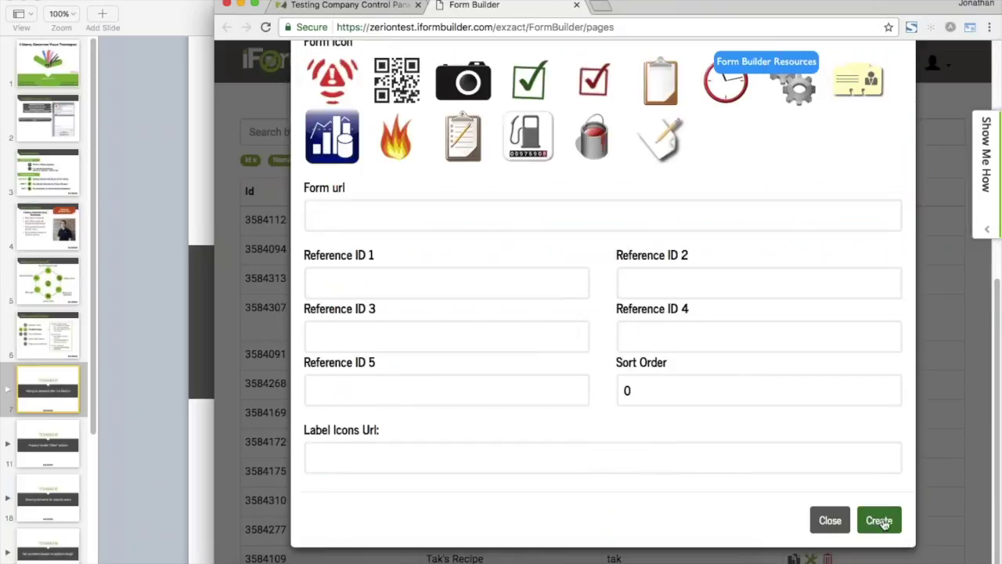
pyautogui.click(880, 521)
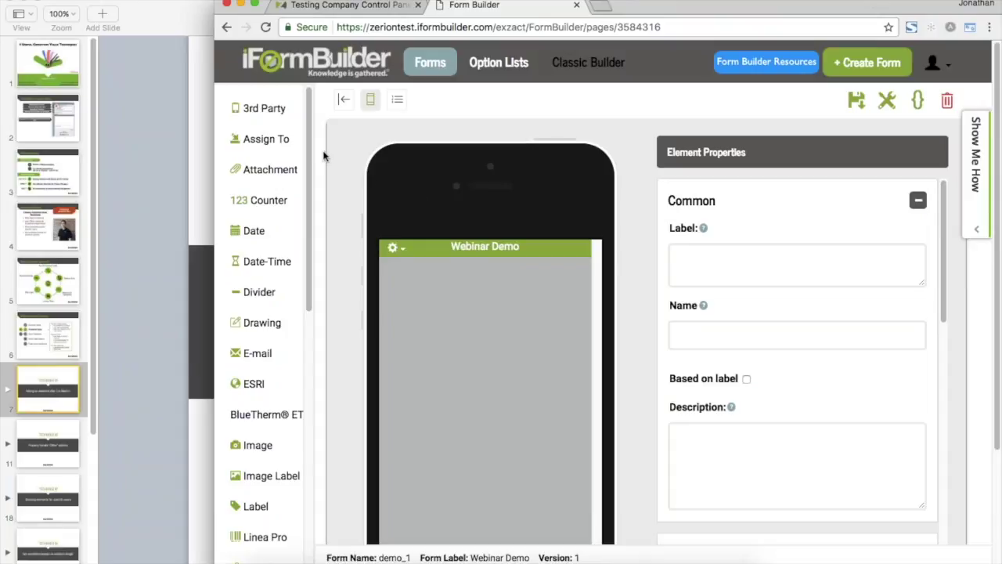
# Add a Text element to the Webinar Demo form and label it "First Name".
pyautogui.moveTo(310, 156); pyautogui.dragTo(309, 384)
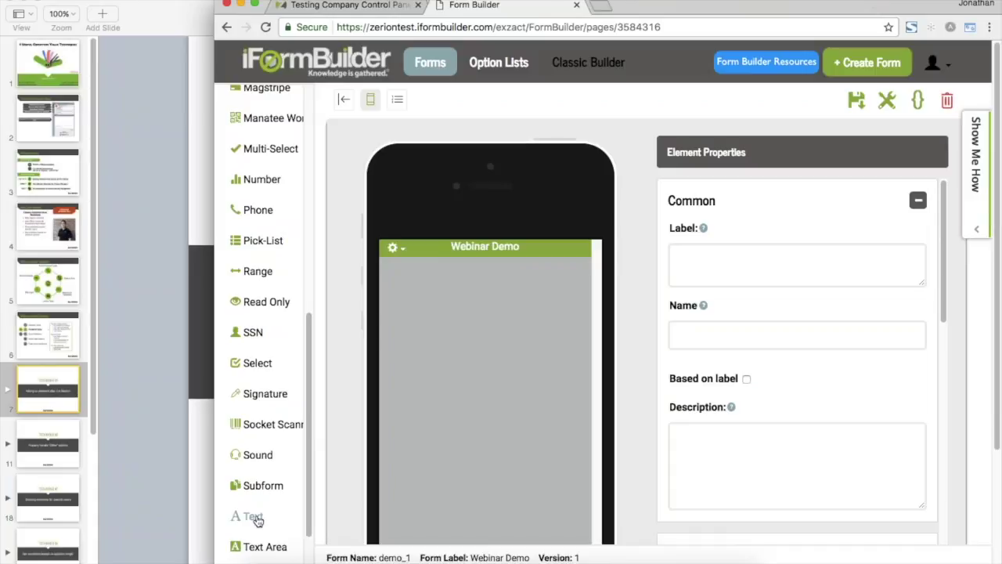
pyautogui.click(261, 522)
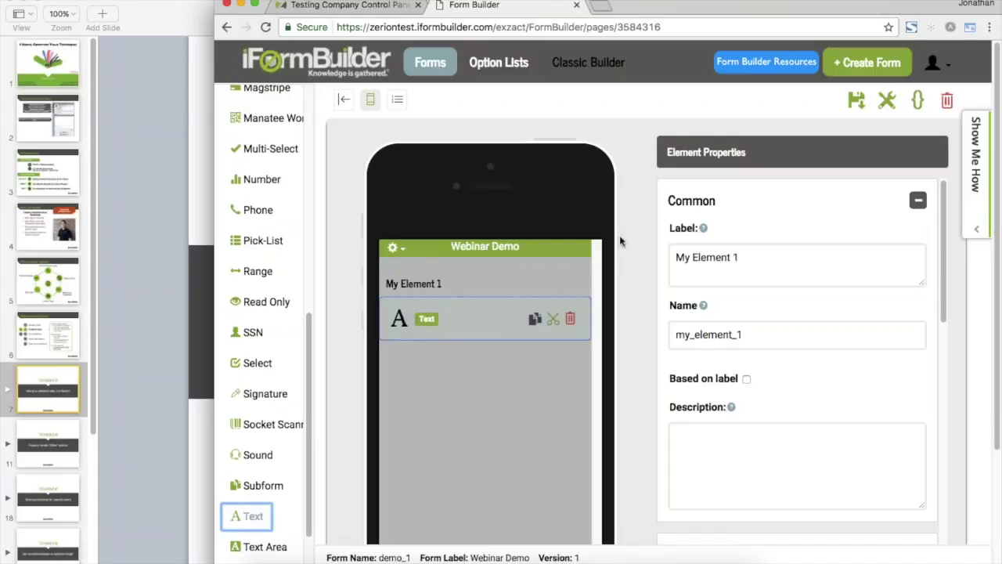
pyautogui.moveTo(767, 256); pyautogui.dragTo(656, 252)
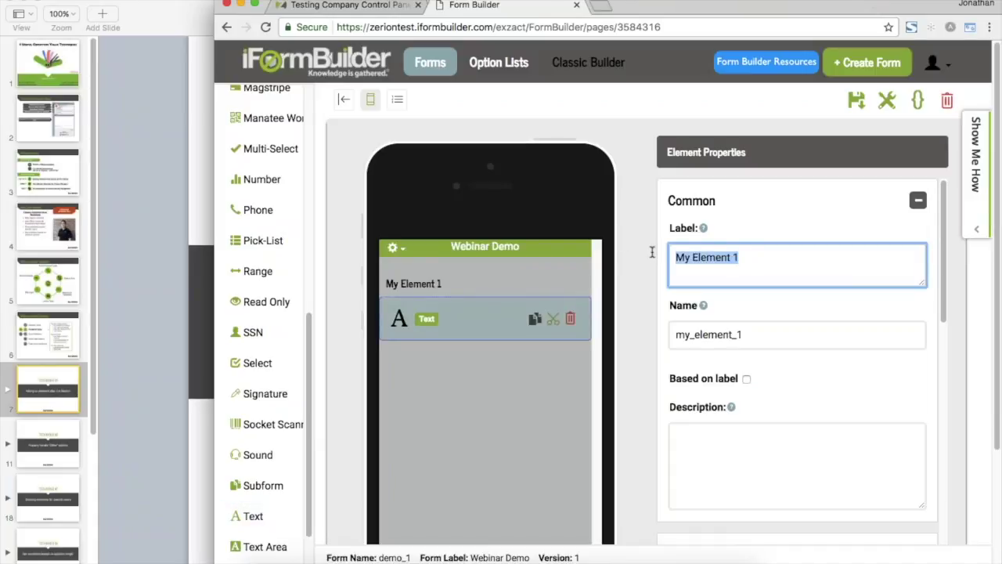
pyautogui.write('First Name')
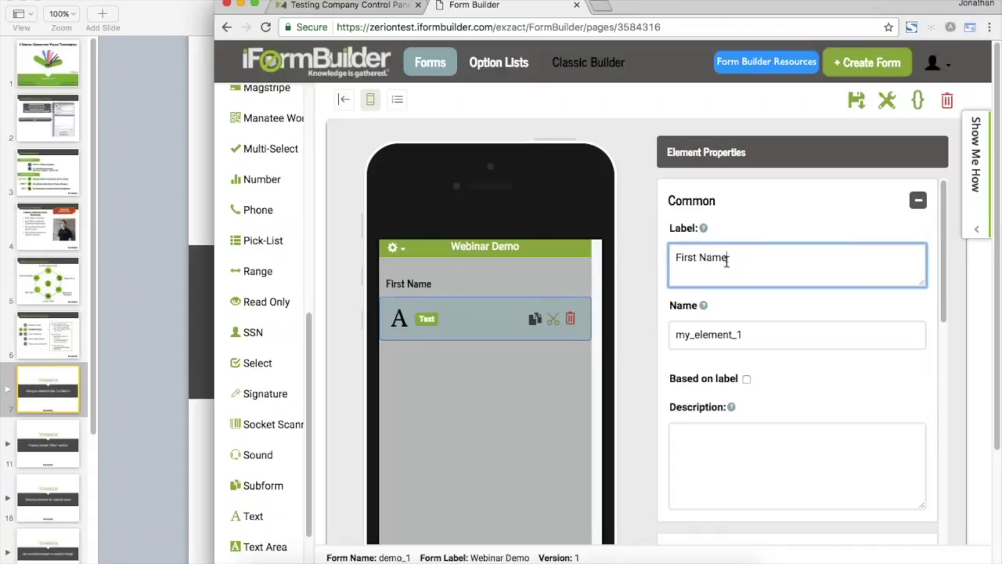
# Set the First Name element's data column name to "first_name" and save the form.
pyautogui.click(757, 332)
pyautogui.moveTo(757, 332); pyautogui.dragTo(654, 328)
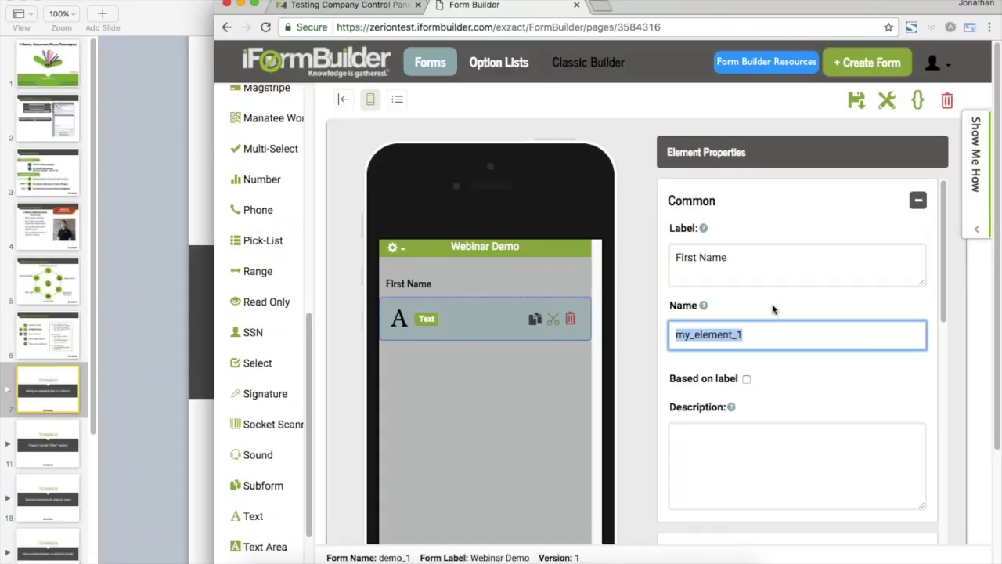
pyautogui.write('first_name')
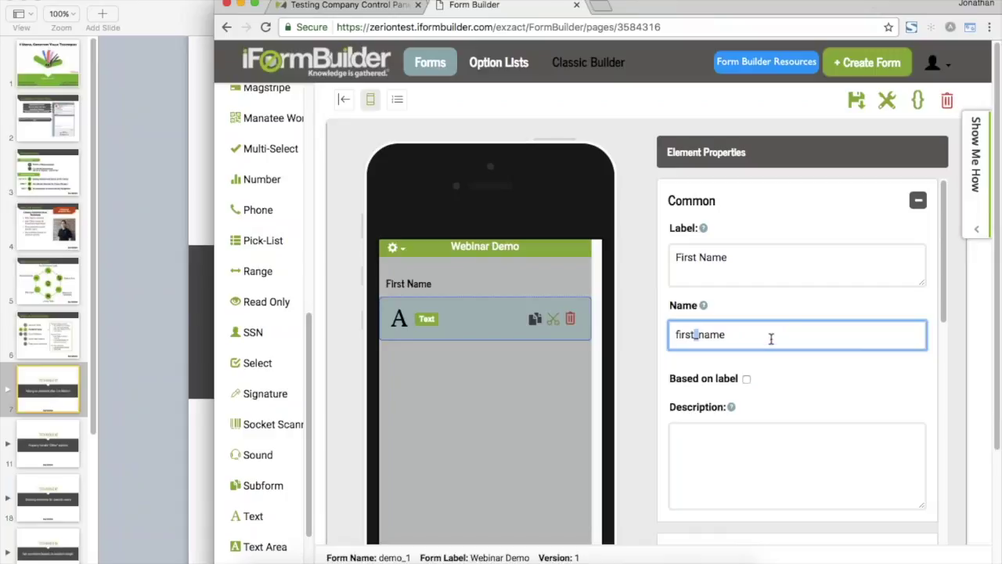
pyautogui.click(638, 172)
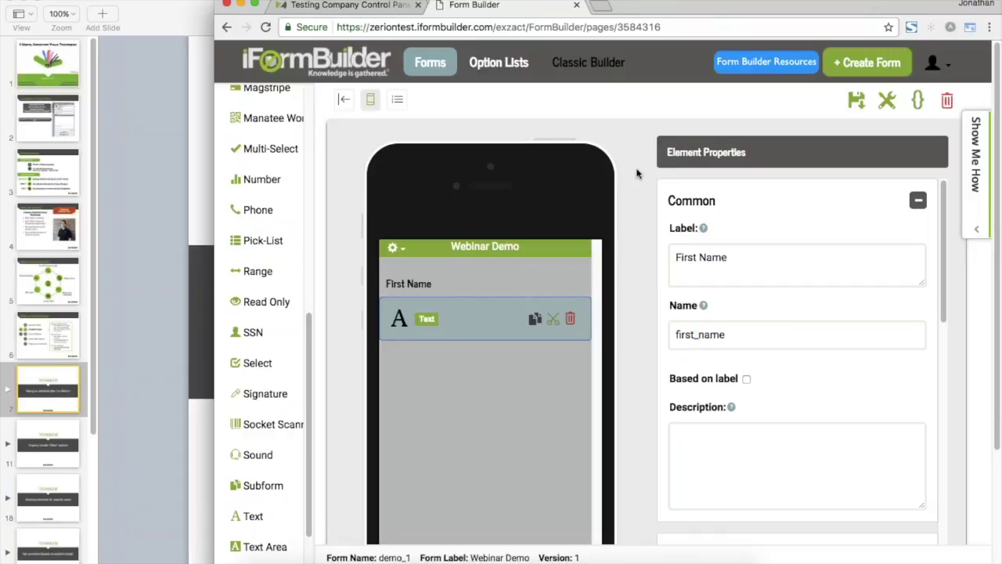
pyautogui.click(854, 108)
# Assign the demo_1 form to the Webinar user for data collection in the control panel and save the assignment.
pyautogui.click(350, 6)
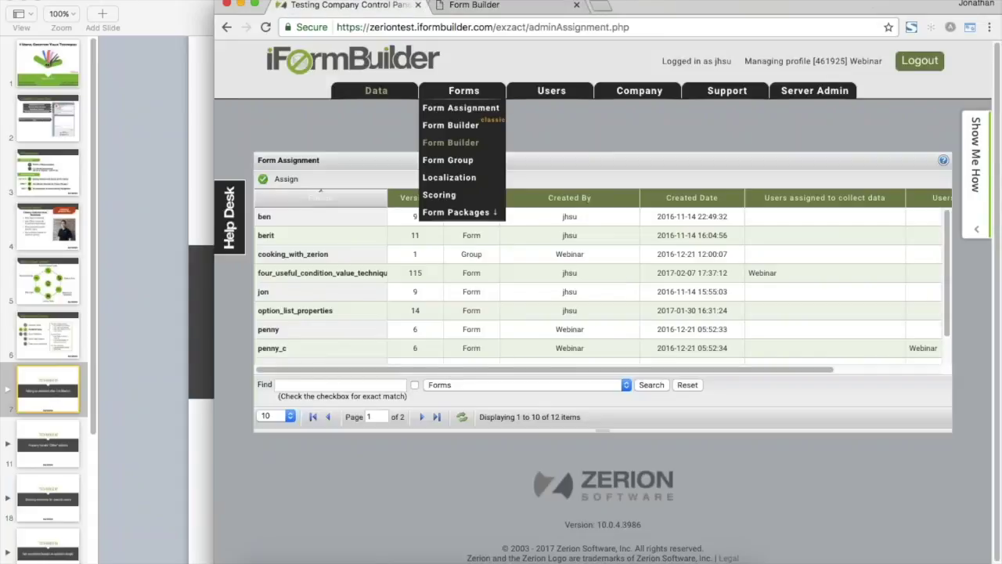
pyautogui.click(468, 112)
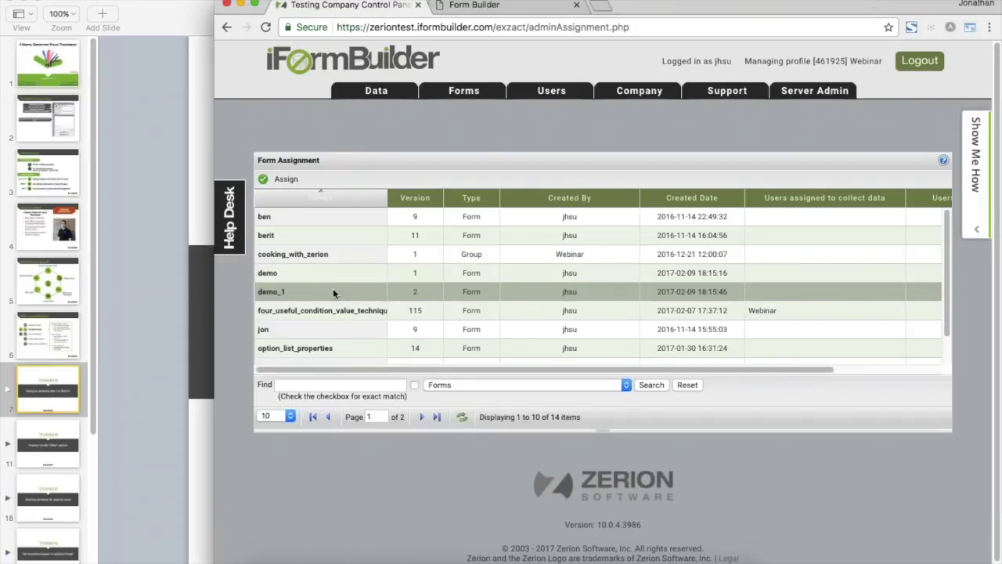
pyautogui.click(333, 292)
pyautogui.click(287, 180)
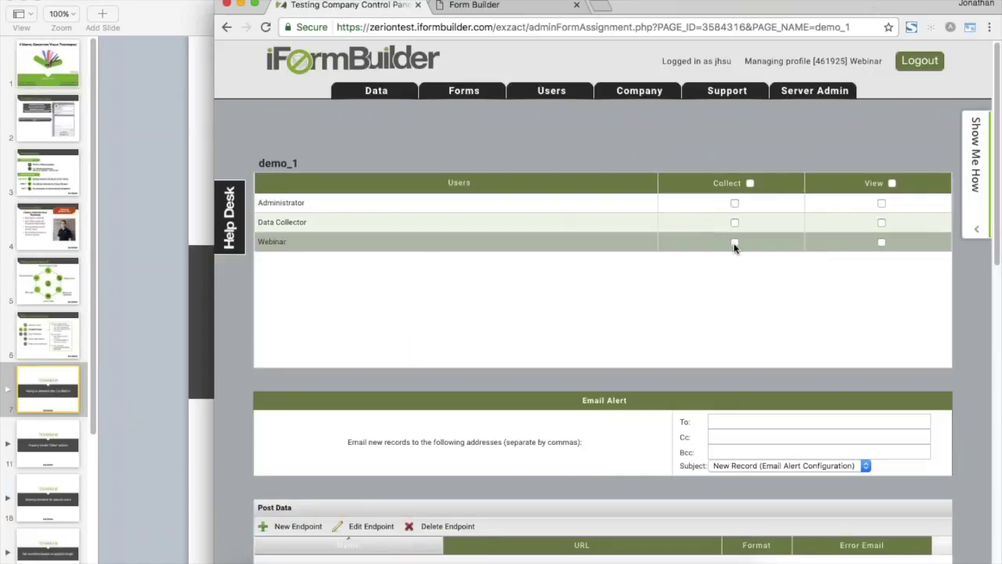
pyautogui.click(734, 243)
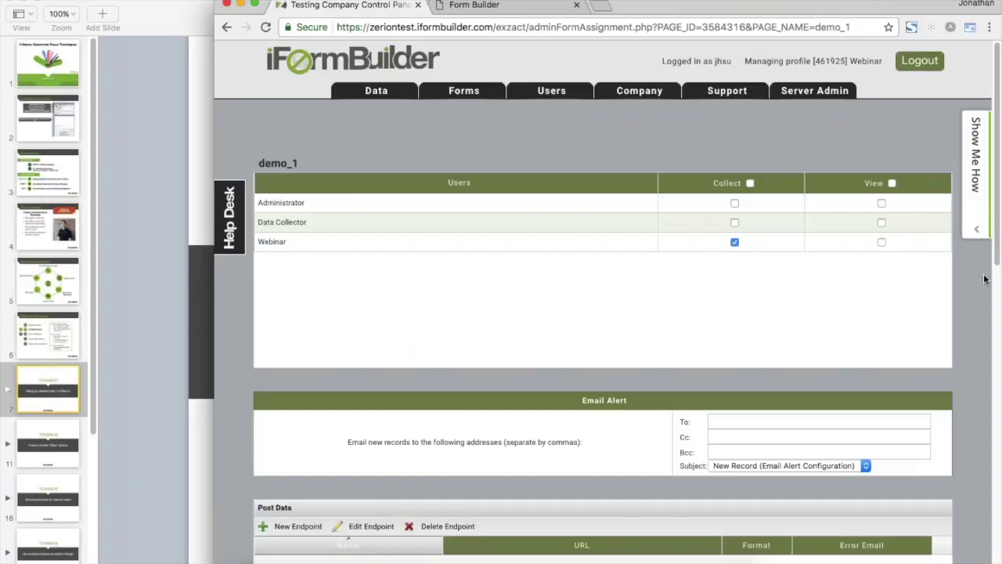
pyautogui.moveTo(997, 266); pyautogui.dragTo(984, 542)
pyautogui.click(583, 452)
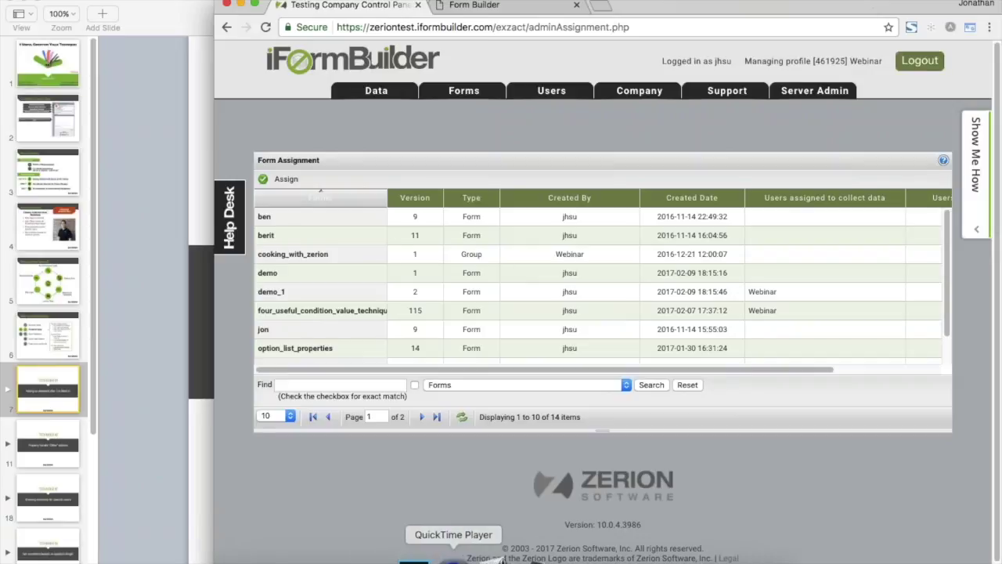
# Switch to QuickTime Player to check the Webinar Demo form on the mirrored device, and return to the browser.
pyautogui.click(458, 558)
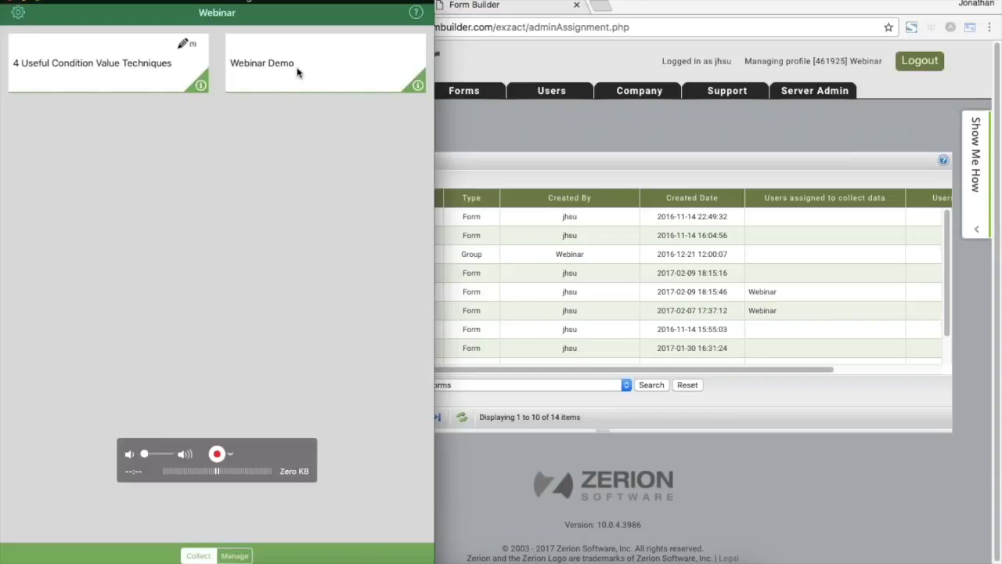
pyautogui.click(473, 130)
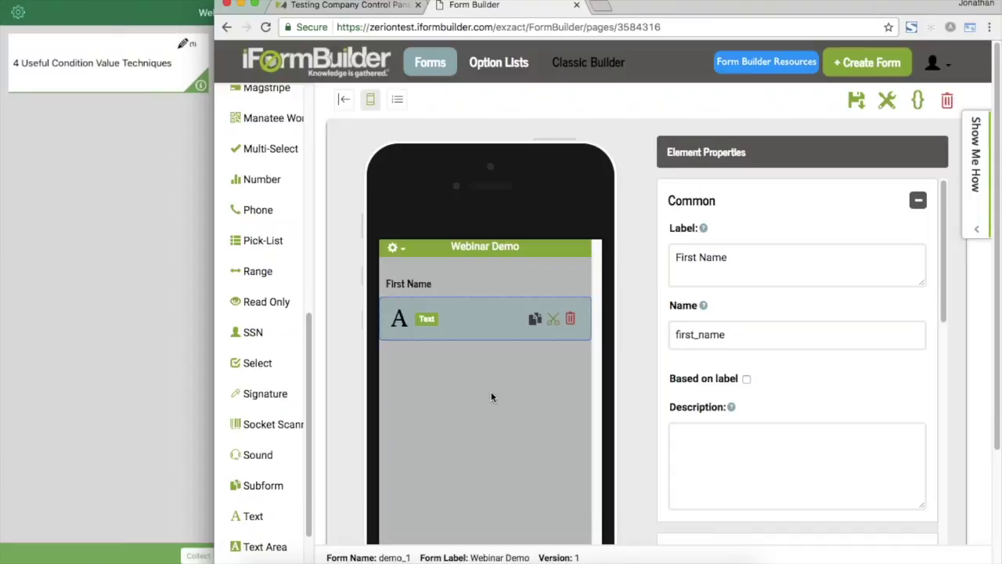
# Add a Number element below First Name and set both its label and its data column name to length_check.
pyautogui.click(268, 181)
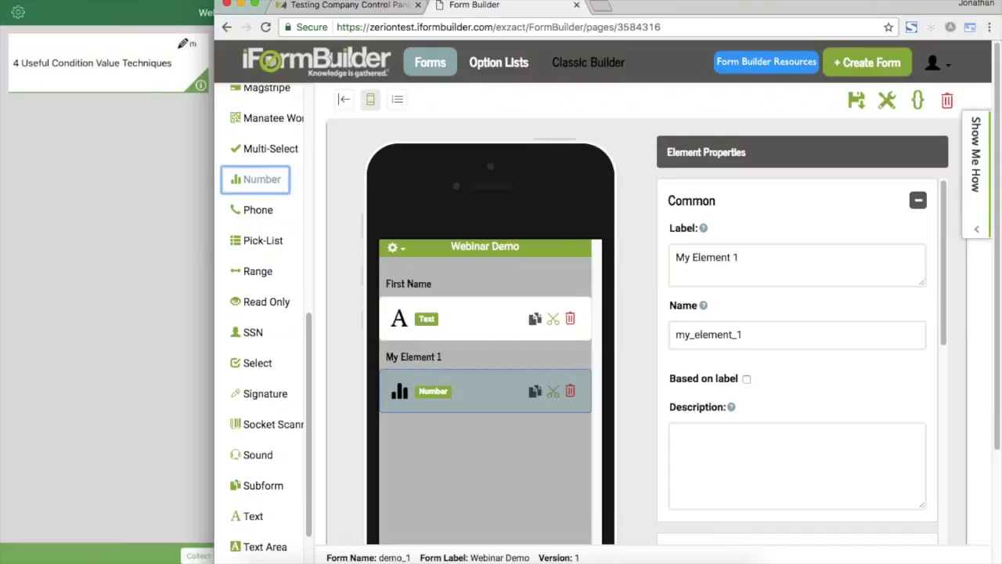
pyautogui.moveTo(759, 262); pyautogui.dragTo(645, 254)
pyautogui.write('l')
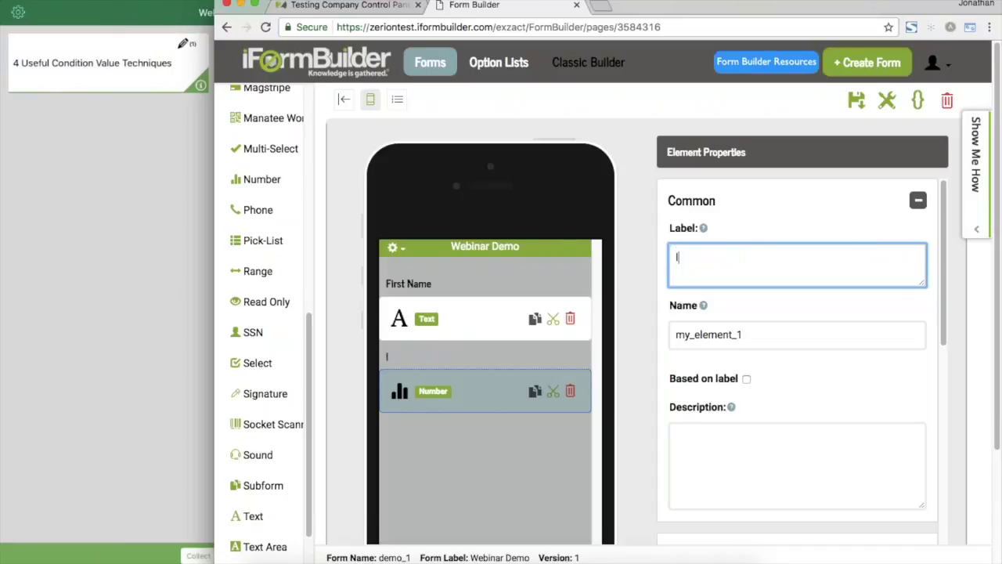
pyautogui.write('ength_check')
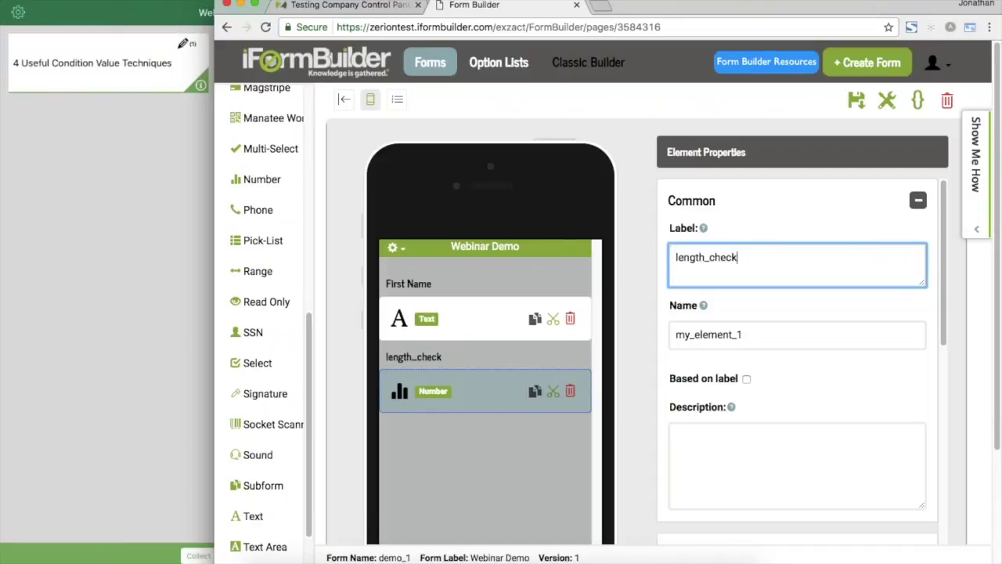
pyautogui.moveTo(749, 262); pyautogui.dragTo(666, 257)
pyautogui.hotkey('ctrl', 'c')
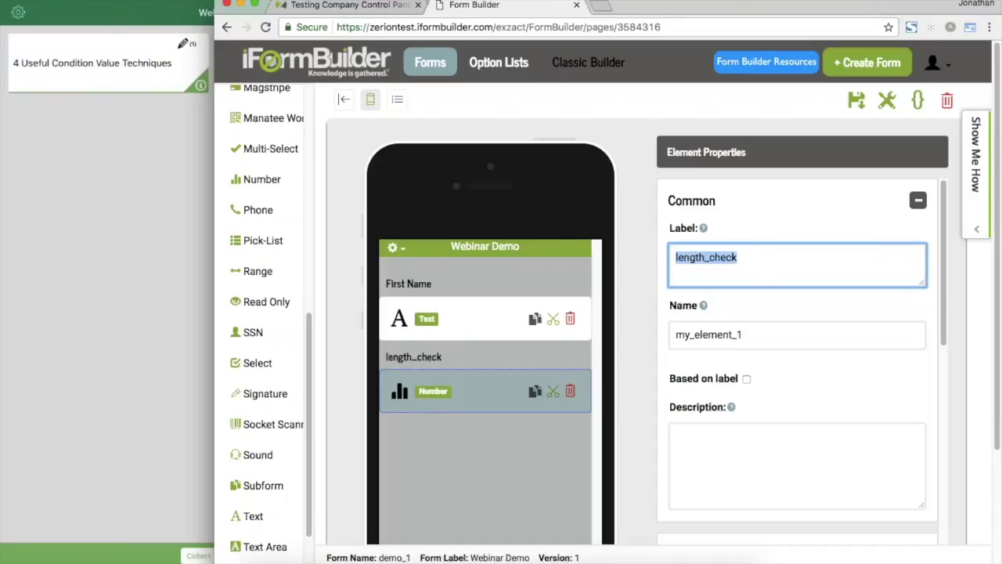
pyautogui.doubleClick(758, 335)
pyautogui.hotkey('ctrl', 'v')
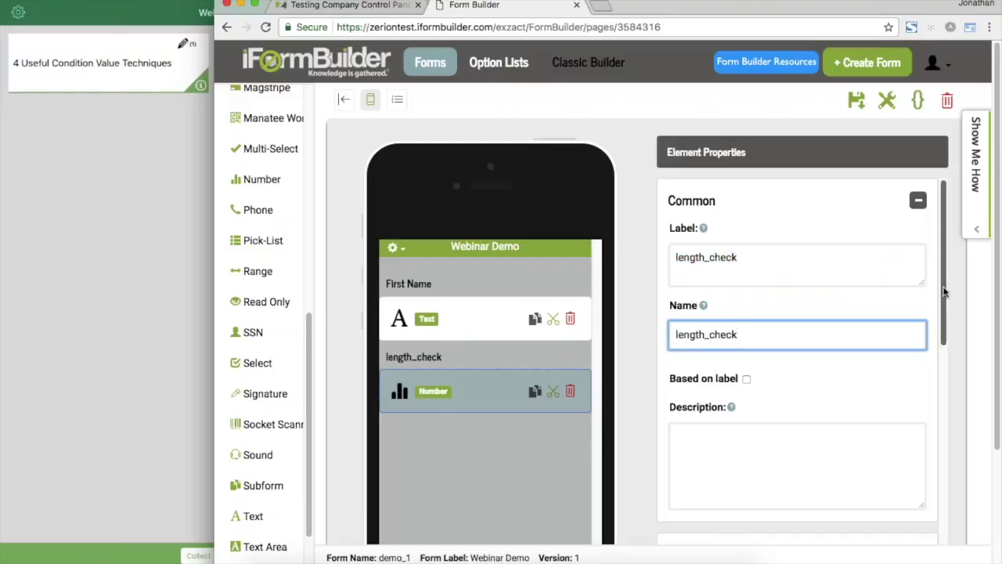
# Set the length_check element's dynamic value to first_name.length and save the form.
pyautogui.moveTo(944, 291); pyautogui.dragTo(950, 473)
pyautogui.click(811, 405)
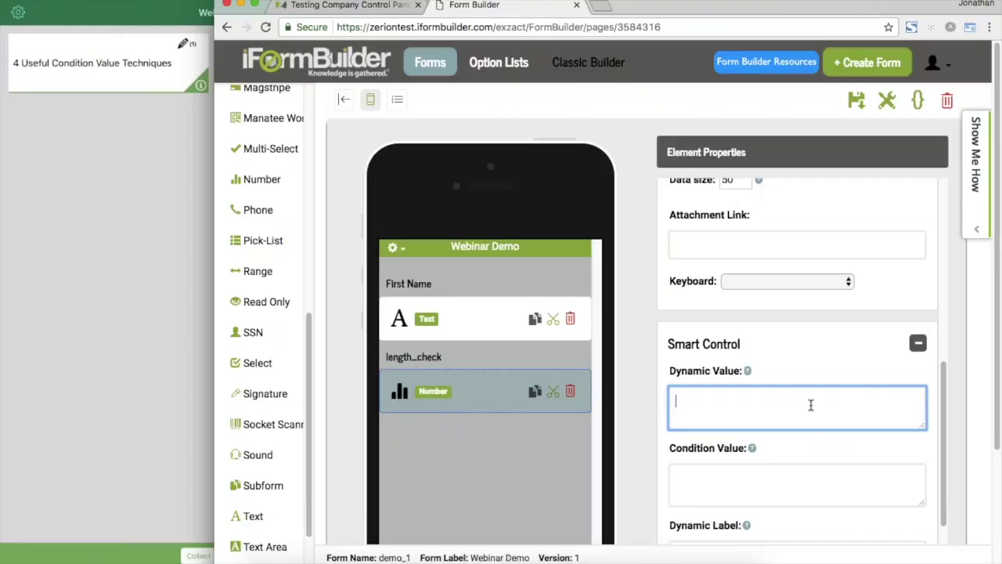
pyautogui.write('first_name.length')
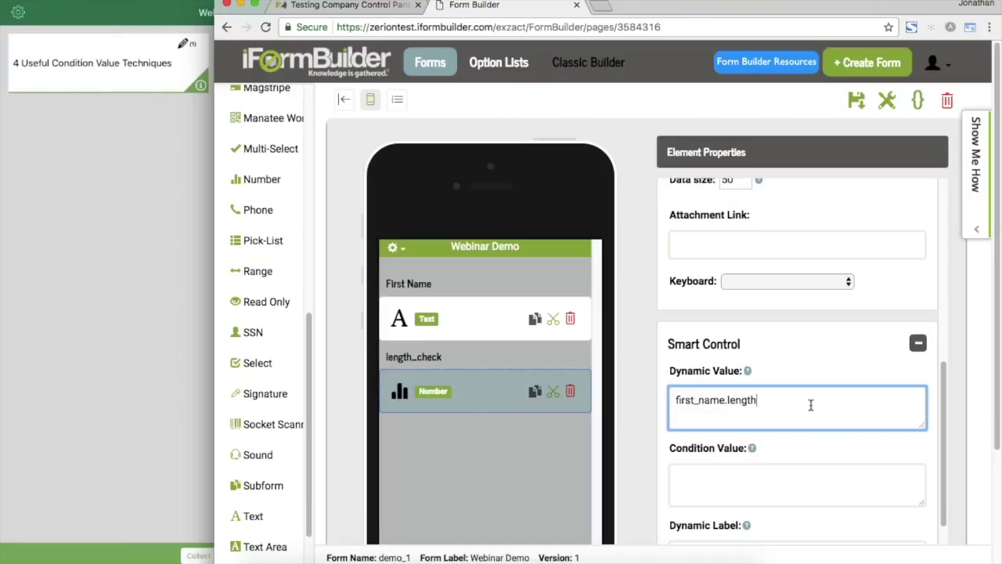
pyautogui.click(856, 102)
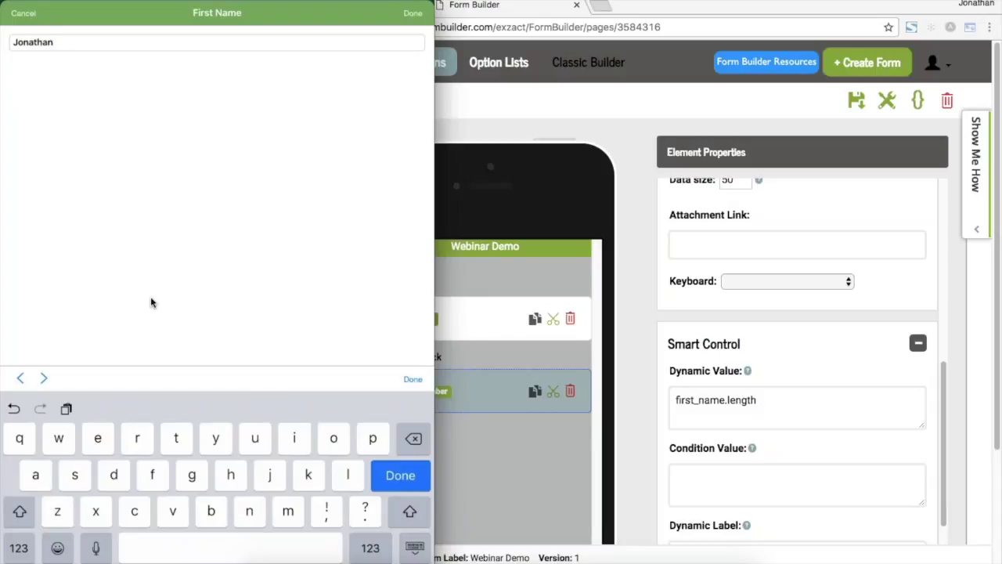
# Confirm the first name entry on the mirrored device to test length_check, and return to the form builder in the browser.
pyautogui.press('Return')
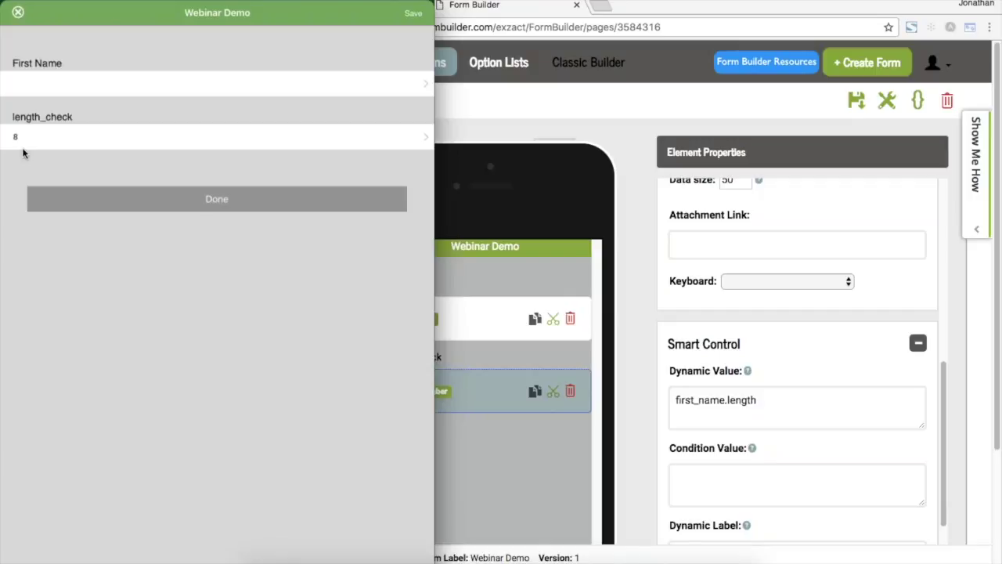
pyautogui.click(552, 93)
# Highlight the first_name reference in length_check's dynamic value to point out which column the expression reads.
pyautogui.click(763, 398)
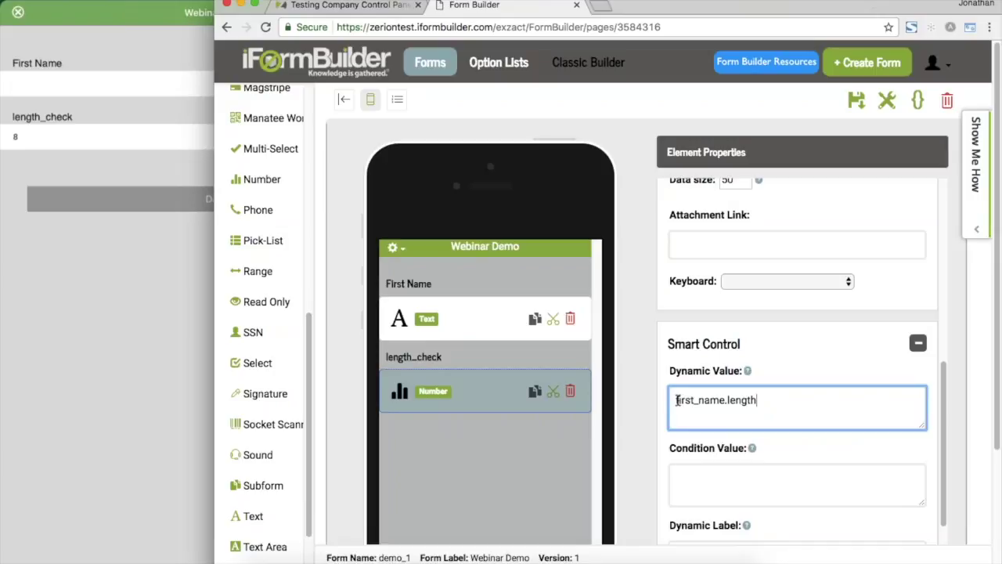
pyautogui.hotkey('shift', 'Right')
pyautogui.hotkey('shift', 'Right')
pyautogui.hotkey('shift', 'Right')
pyautogui.hotkey('shift', 'Right')
pyautogui.hotkey('shift', 'Right')
pyautogui.hotkey('shift', 'Right')
pyautogui.hotkey('shift', 'Right')
pyautogui.hotkey('shift', 'Right')
pyautogui.hotkey('shift', 'Right')
pyautogui.hotkey('shift', 'Right')
pyautogui.hotkey('shift', 'Right')
pyautogui.hotkey('shift', 'Left')
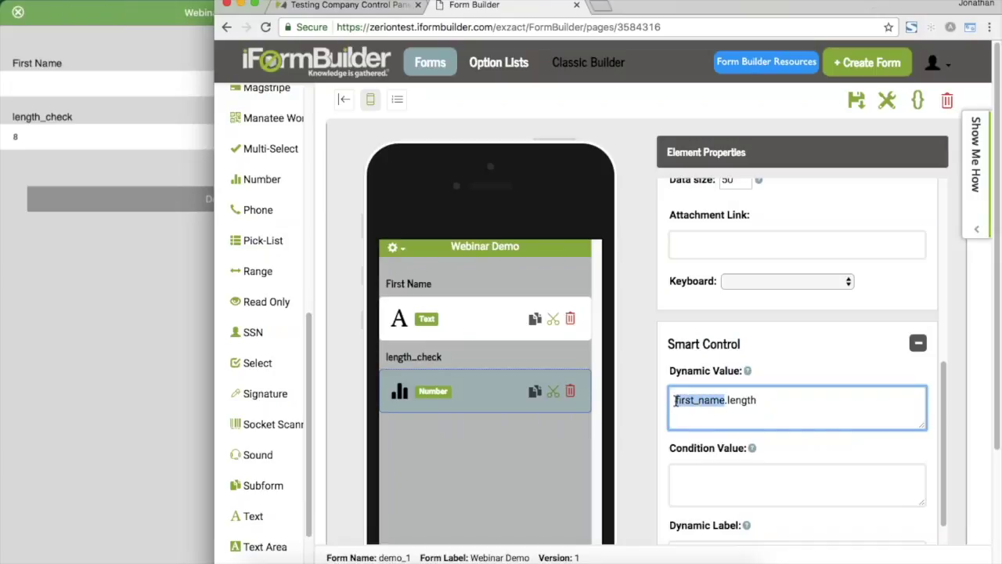
pyautogui.click(676, 401)
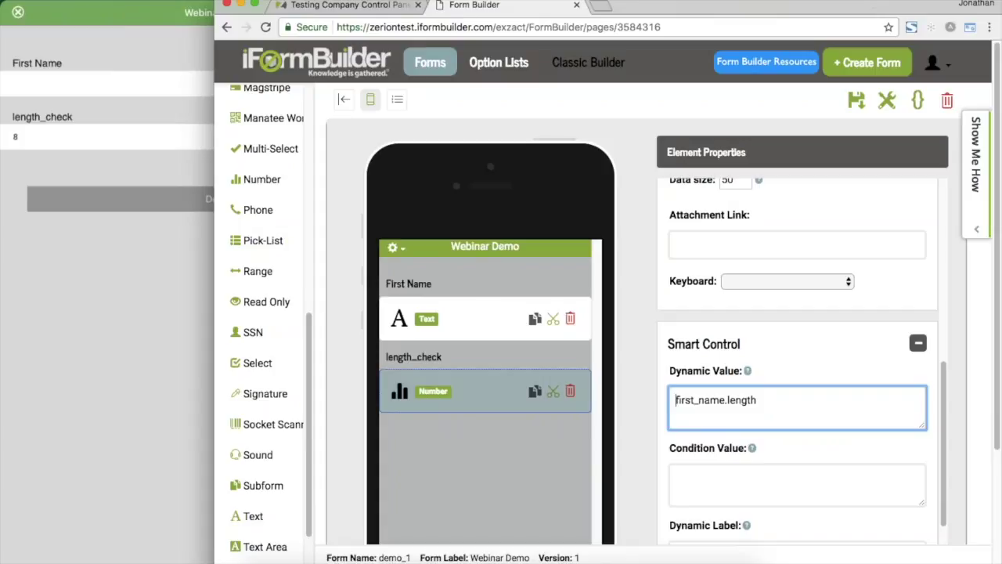
# Copy the table name demo_1 from the form's properties and close them.
pyautogui.click(887, 102)
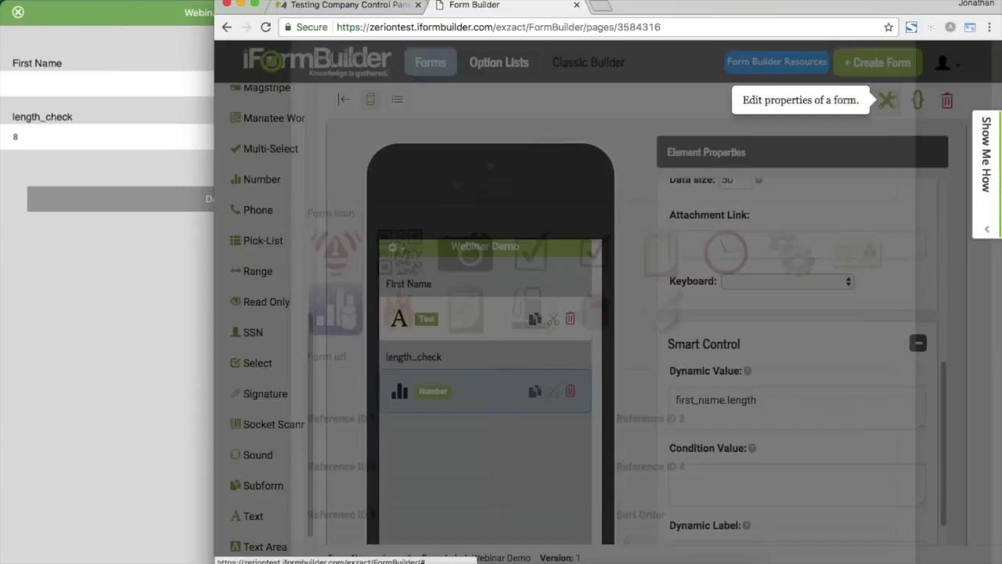
pyautogui.moveTo(380, 203); pyautogui.dragTo(305, 204)
pyautogui.press('super+c')
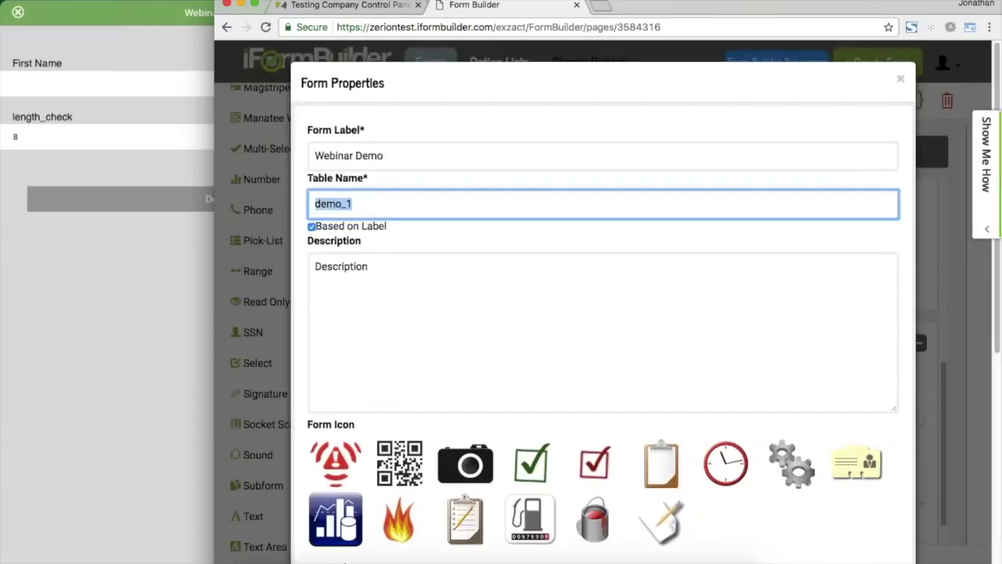
pyautogui.click(900, 78)
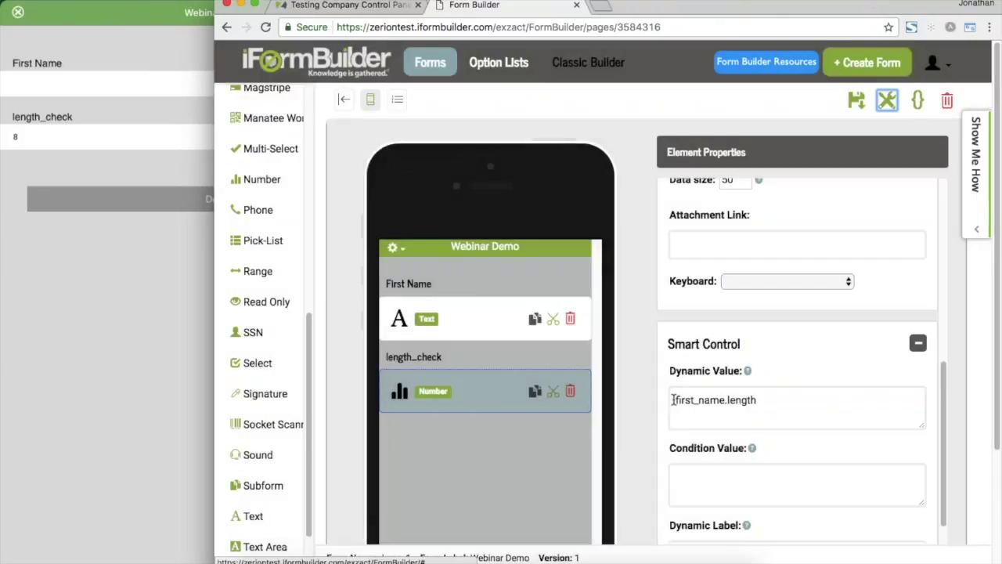
# Prefix length_check's dynamic value with the table name so it reads demo_1.first_name.length, and save the form.
pyautogui.click(673, 400)
pyautogui.press('super+v')
pyautogui.write('.')
pyautogui.click(830, 405)
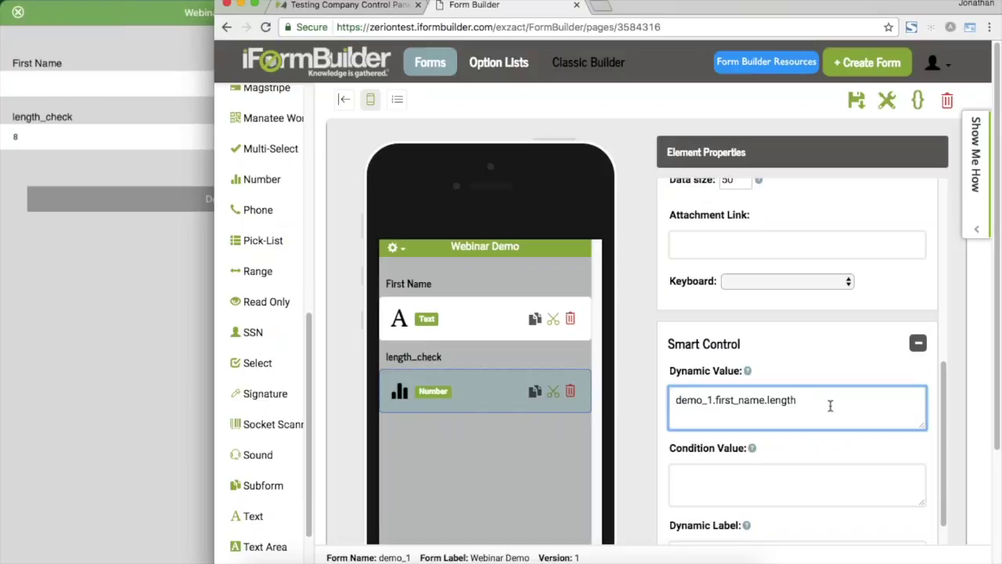
pyautogui.click(857, 102)
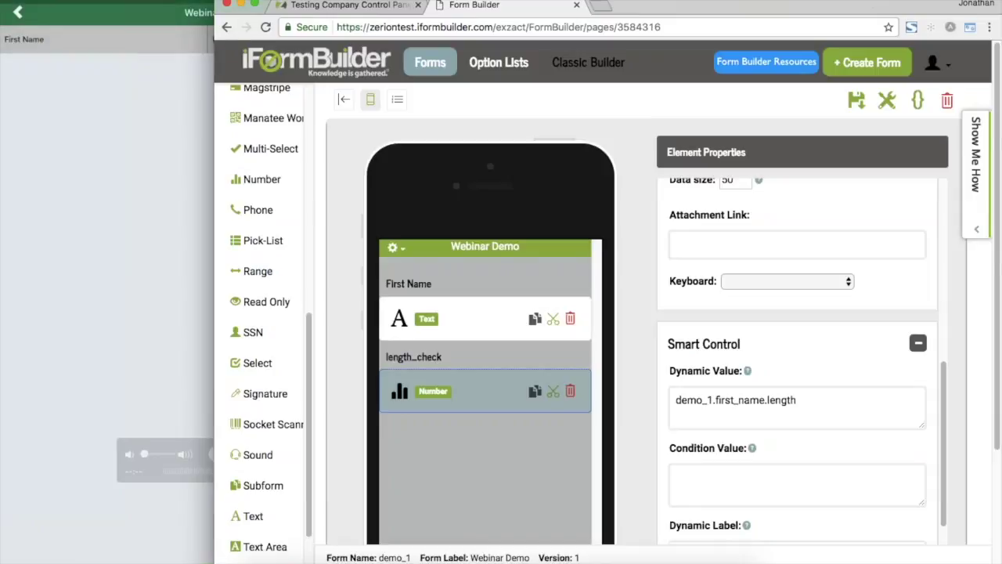
# Check the updated form in QuickTime Player, and return to the browser to review length_check's dynamic value expression.
pyautogui.click(144, 283)
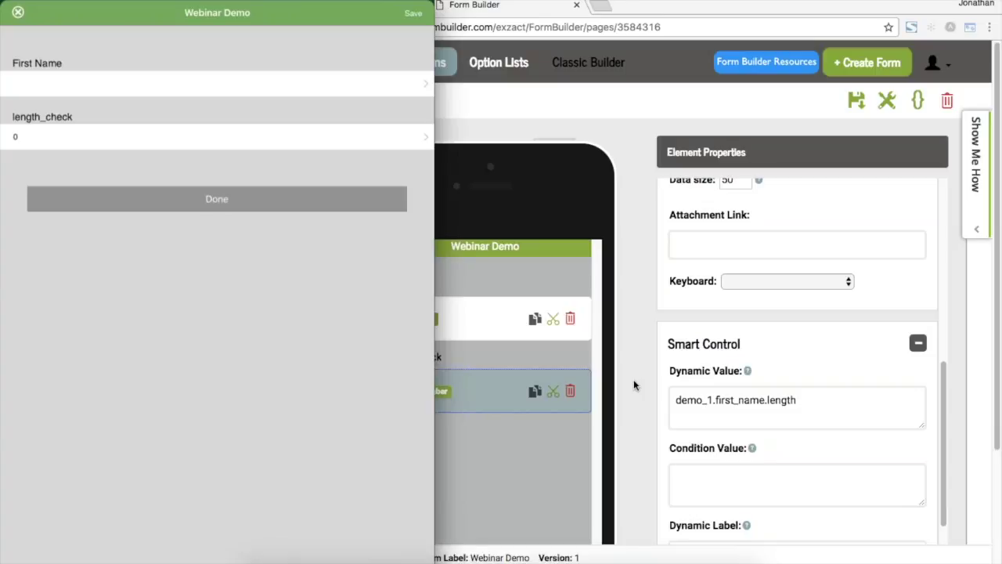
pyautogui.click(633, 385)
pyautogui.click(800, 401)
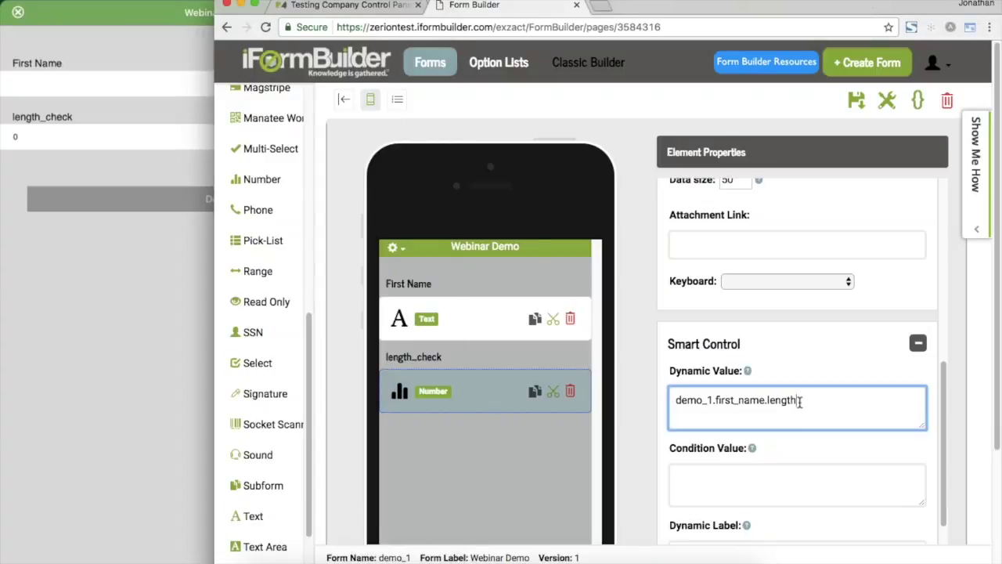
pyautogui.moveTo(799, 400); pyautogui.dragTo(667, 395)
pyautogui.click(690, 401)
pyautogui.click(639, 372)
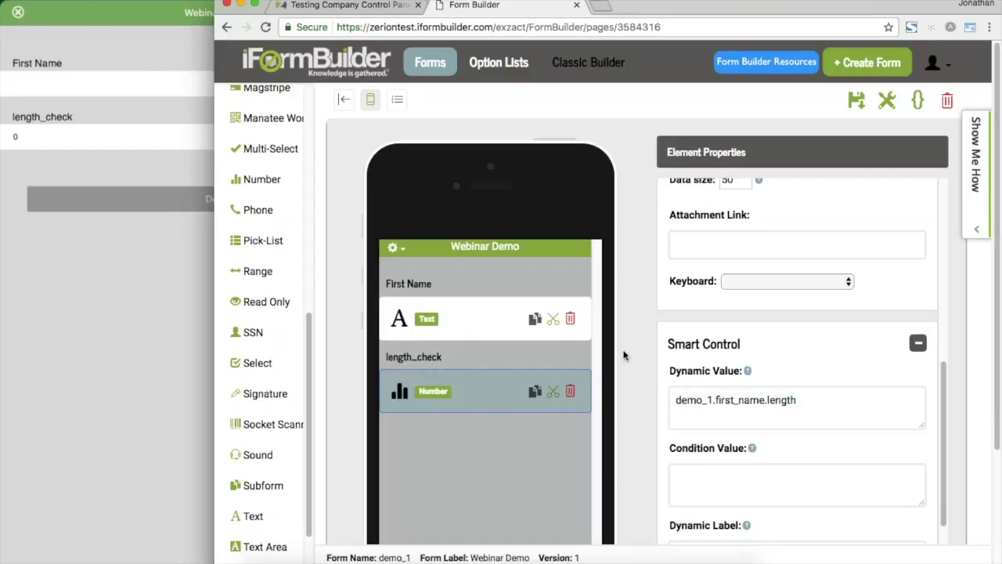
# Switch to QuickTime Player and test length_check on the mirrored device by entering a short first name and erasing it.
pyautogui.click(81, 394)
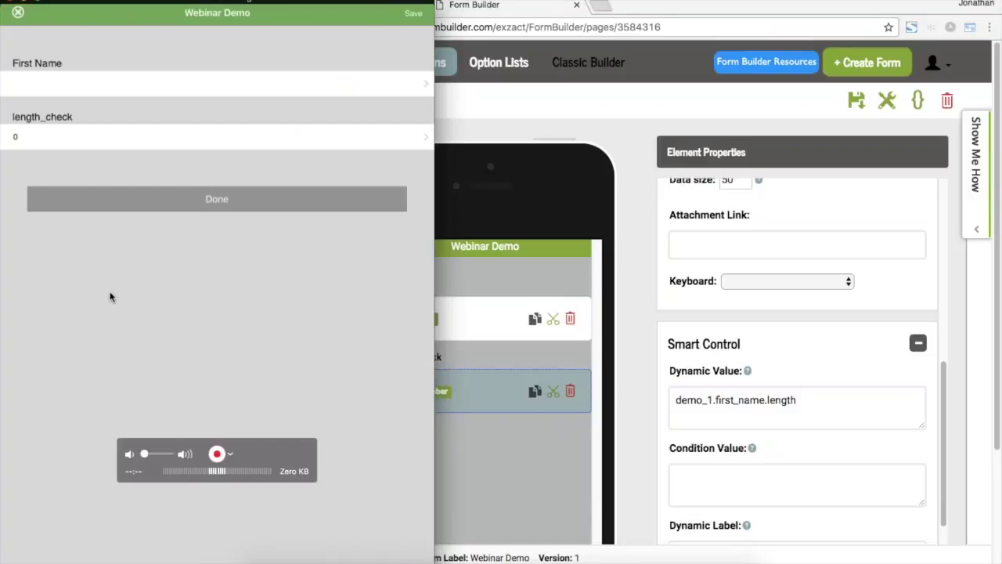
pyautogui.write('Jon')
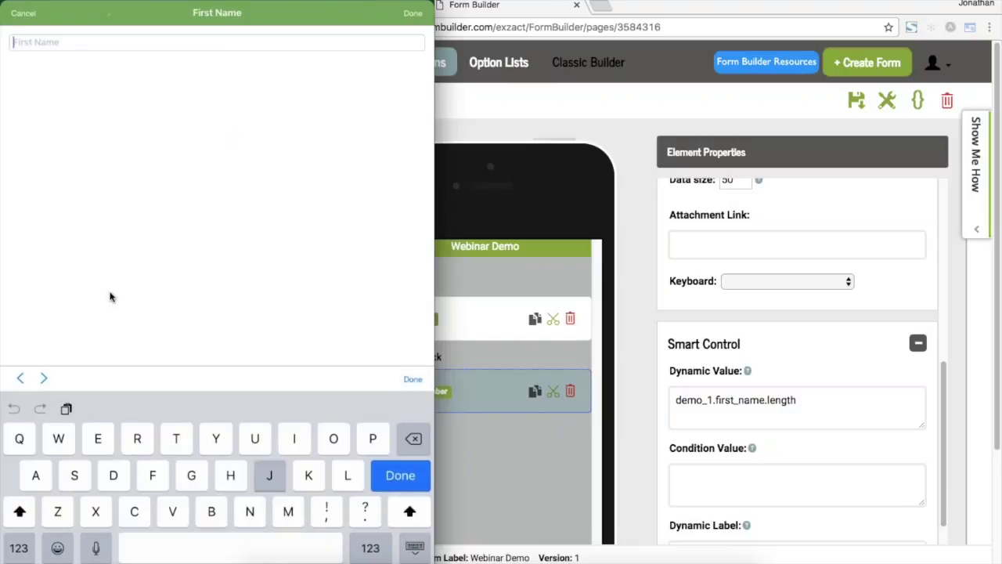
pyautogui.press('Return')
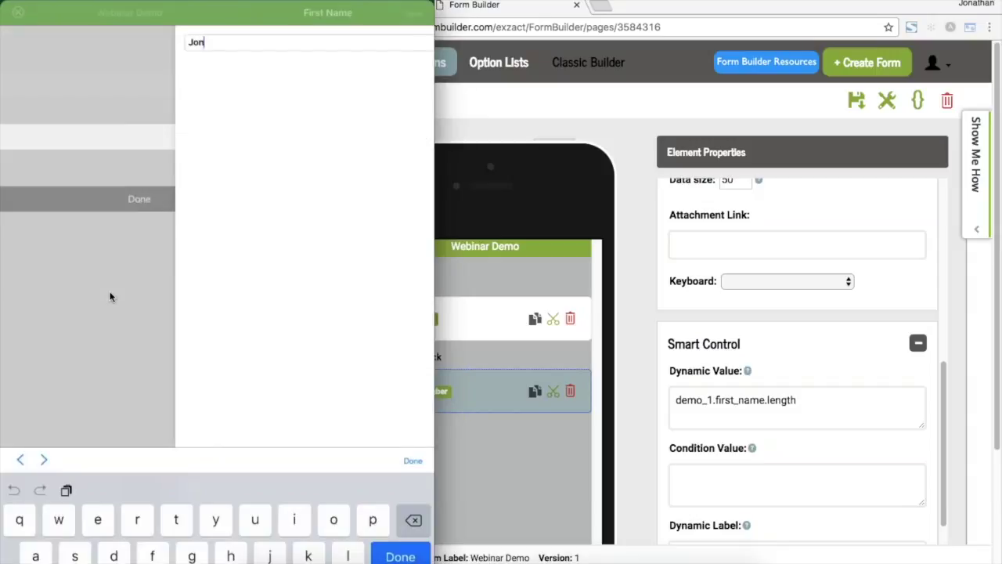
pyautogui.press('BackSpace')
pyautogui.press('BackSpace')
pyautogui.press('BackSpace')
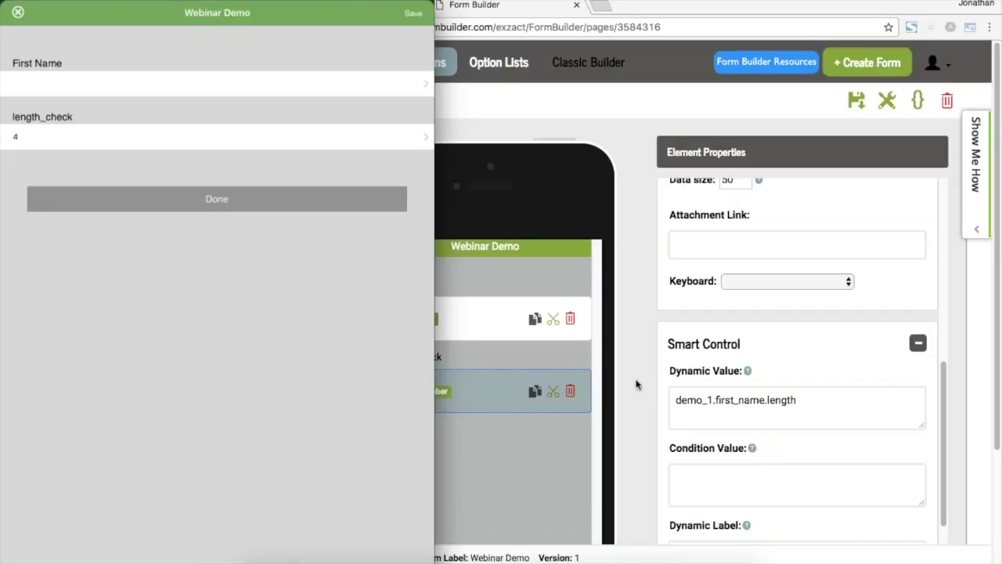
# Return to the browser, change length_check's dynamic value to demo_1.first_name.trim().length, and save the form.
pyautogui.click(672, 389)
pyautogui.click(767, 404)
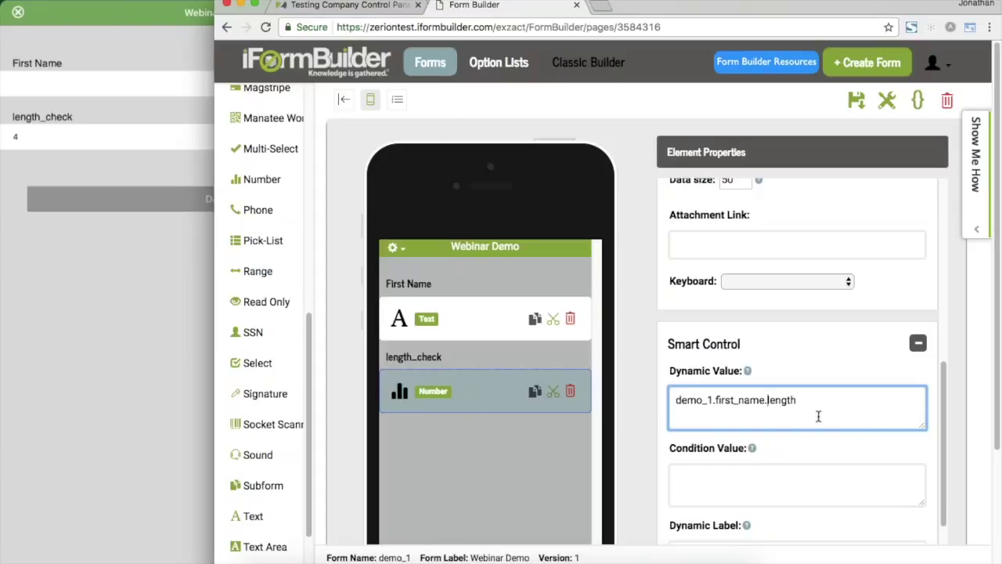
pyautogui.write('trim().')
pyautogui.click(853, 407)
pyautogui.click(857, 99)
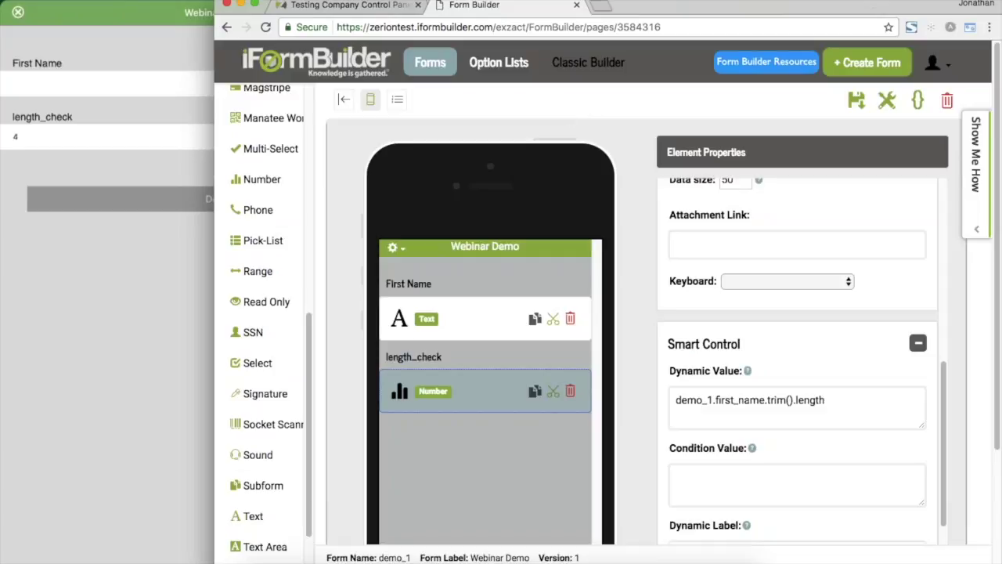
# Check the mirrored device's form list in QuickTime Player after the trim() change, and return to the browser.
pyautogui.click(130, 327)
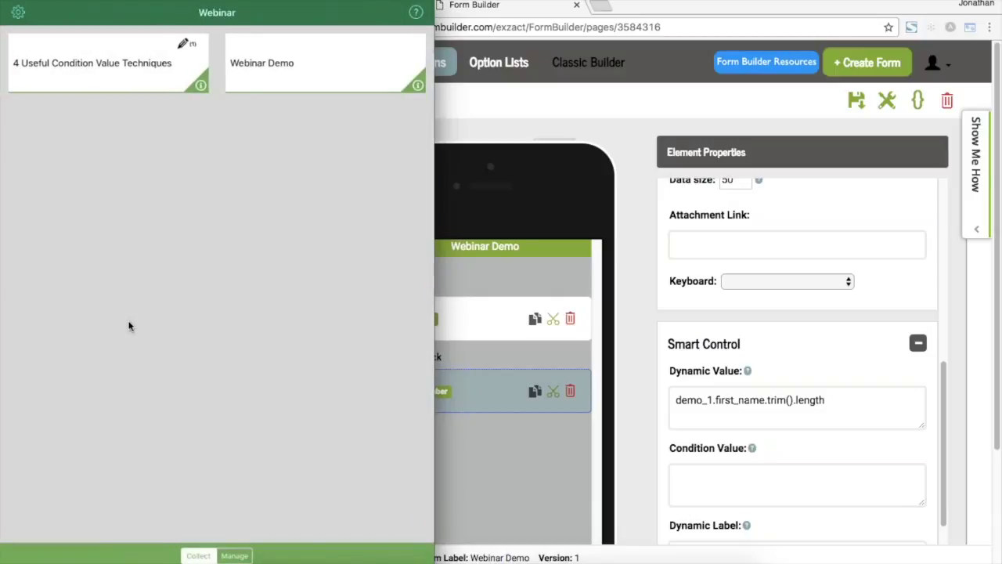
pyautogui.click(516, 119)
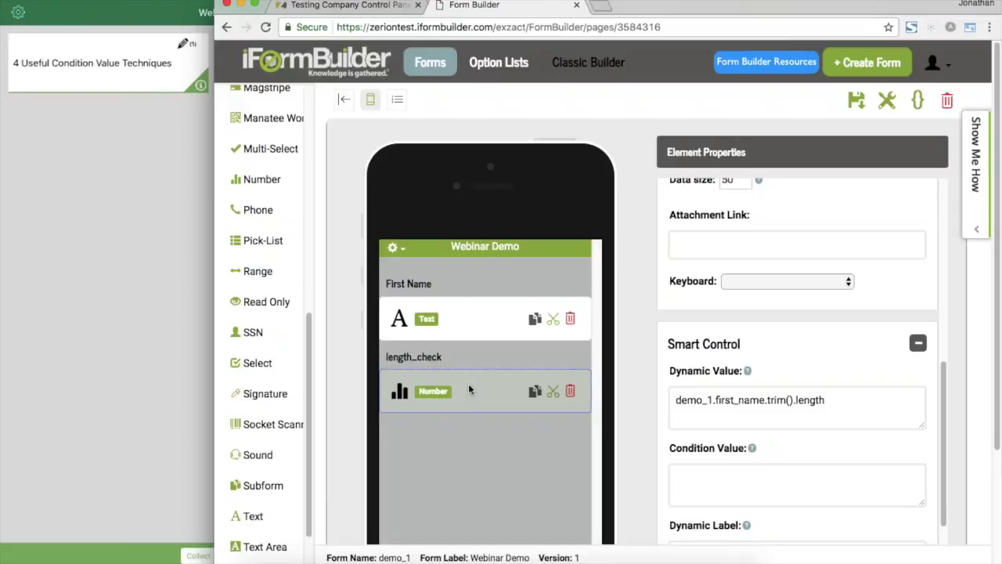
# Set the length_check element's condition value to false.
pyautogui.click(706, 484)
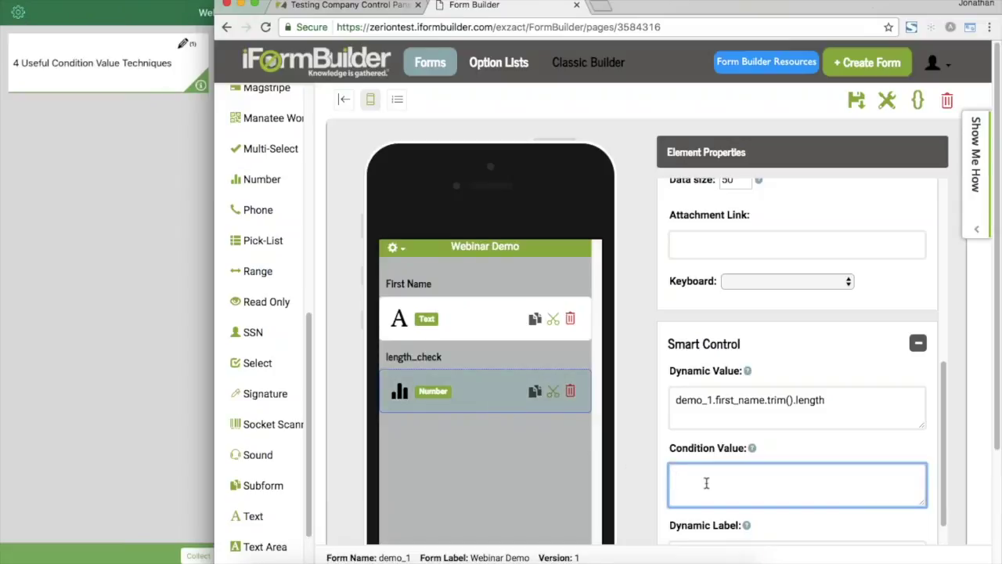
pyautogui.write('false')
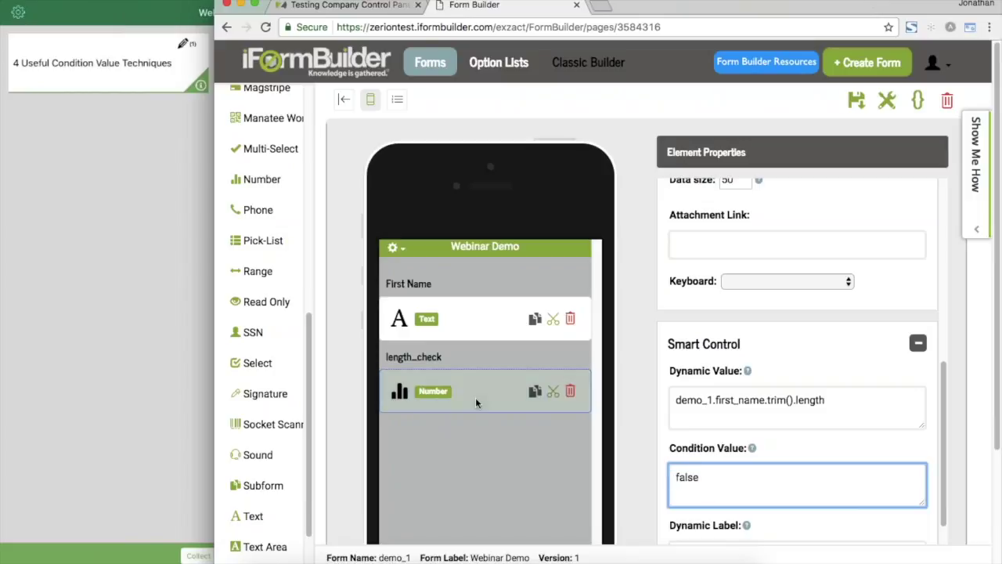
pyautogui.click(628, 421)
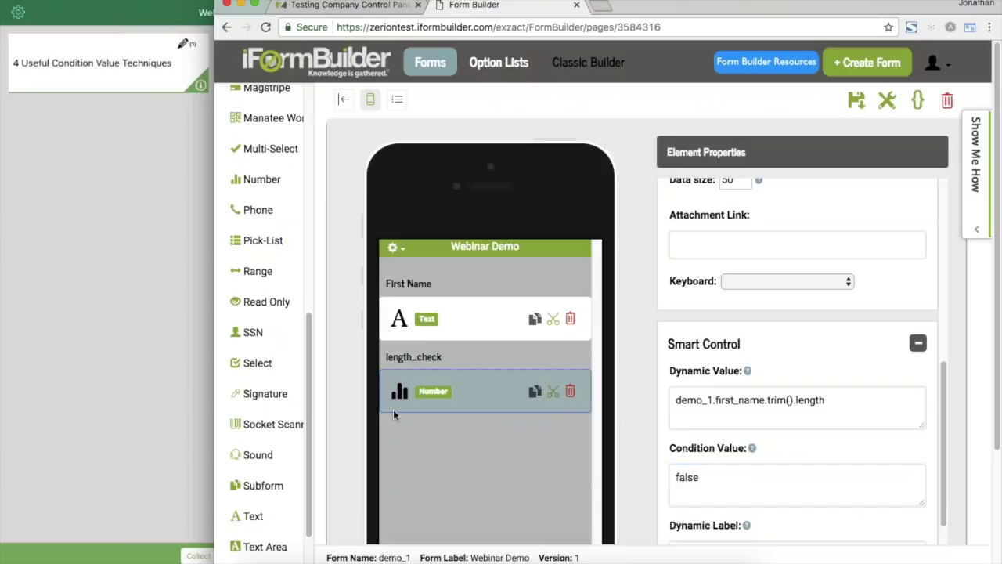
# Set the First Name element's condition value to length_check == 0 and save the form.
pyautogui.click(482, 324)
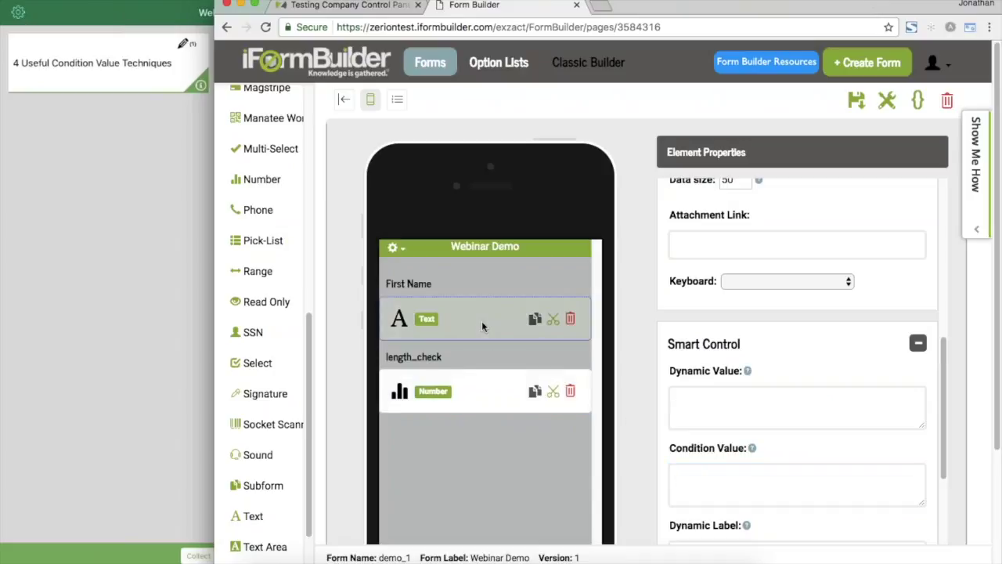
pyautogui.click(709, 479)
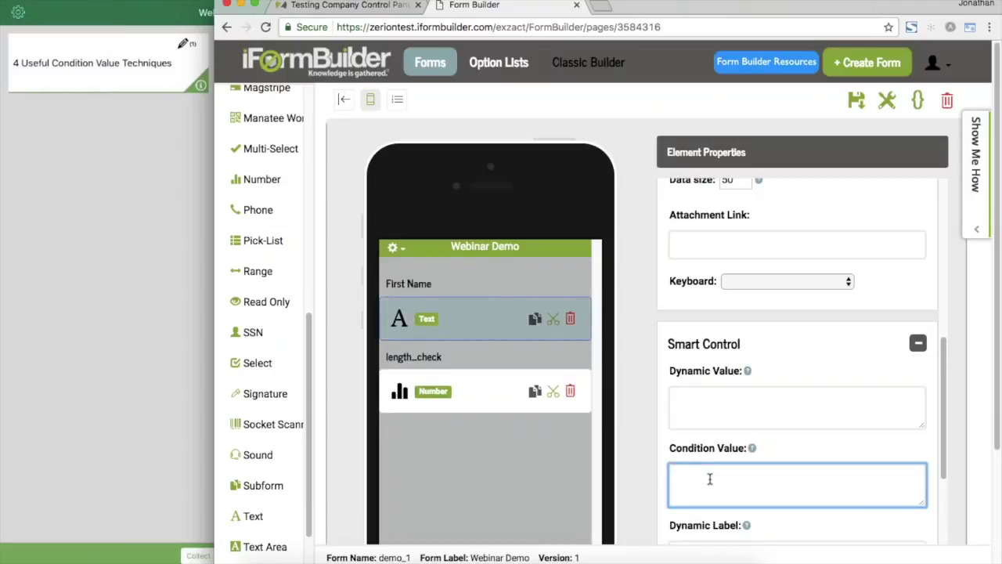
pyautogui.write('length_check == 0')
pyautogui.click(665, 373)
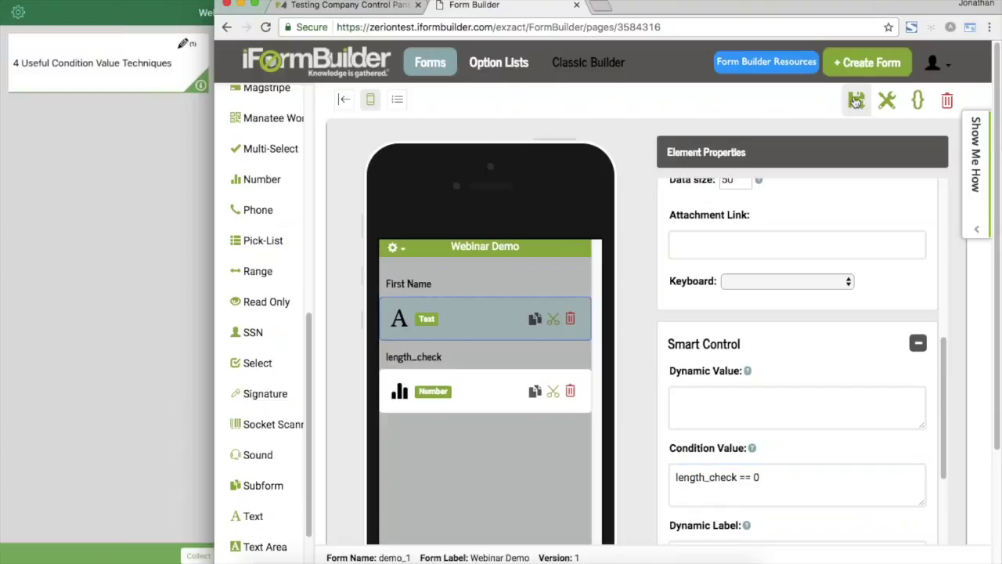
pyautogui.click(857, 101)
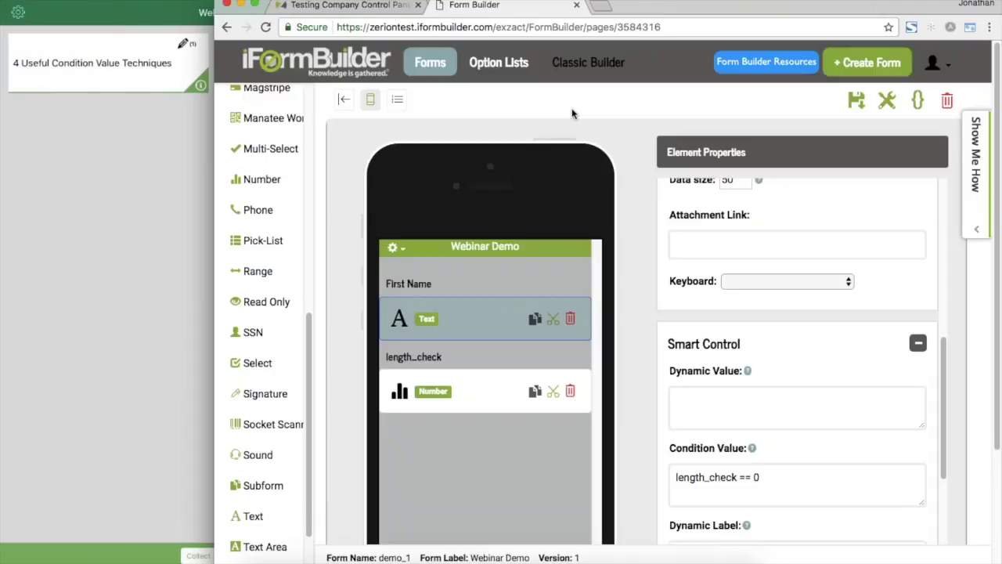
# Check the Webinar Demo form on the mirrored device, return to the browser, and review length_check's dynamic and condition values.
pyautogui.click(137, 296)
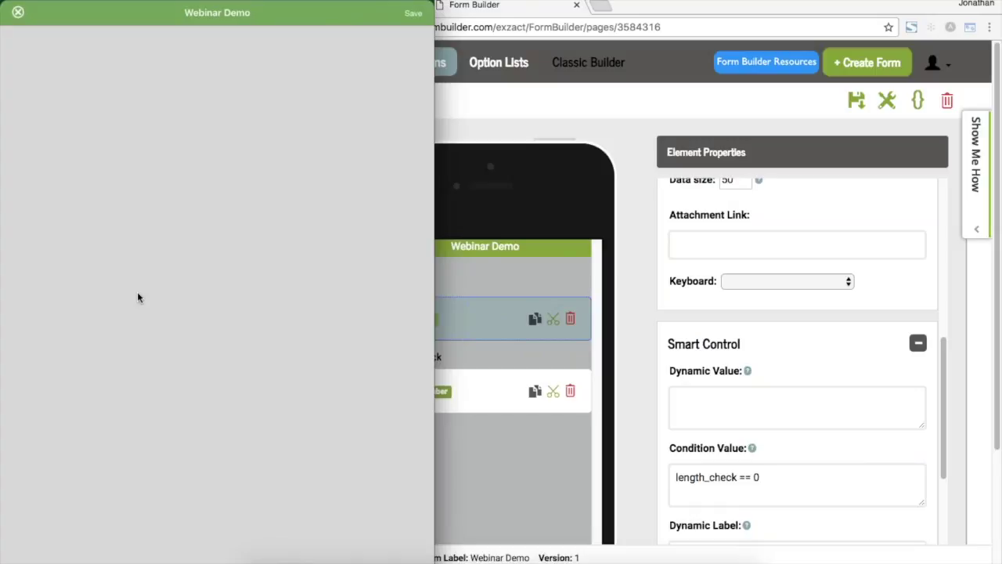
pyautogui.click(540, 141)
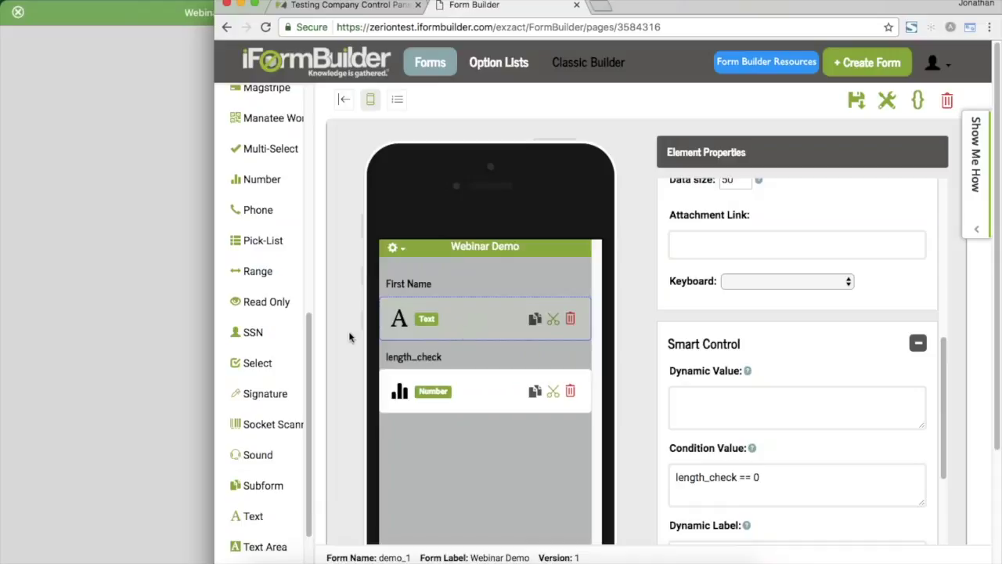
pyautogui.click(481, 403)
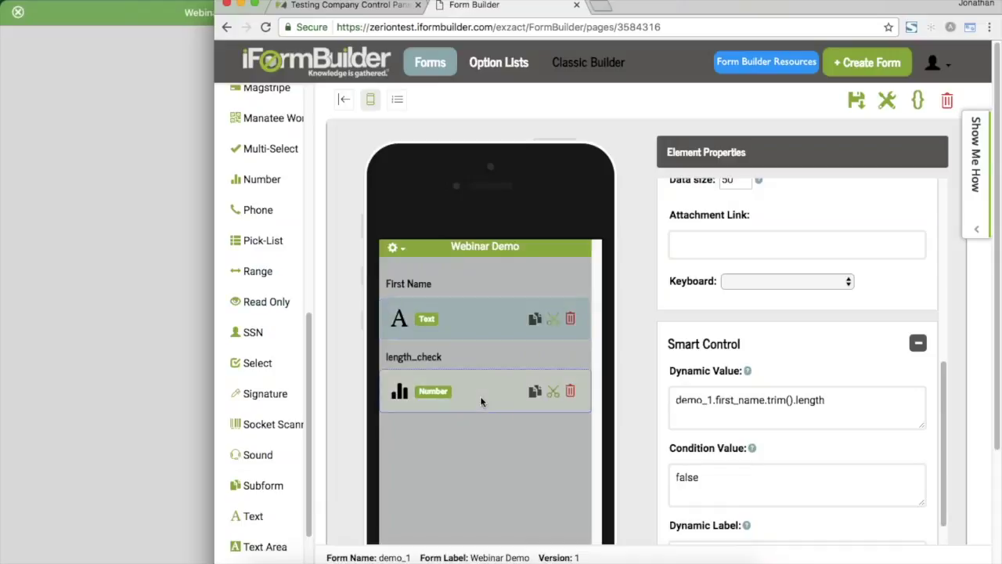
# Add a Read Only element below length_check with dynamic value first_name and condition value length_check > 0.
pyautogui.click(248, 305)
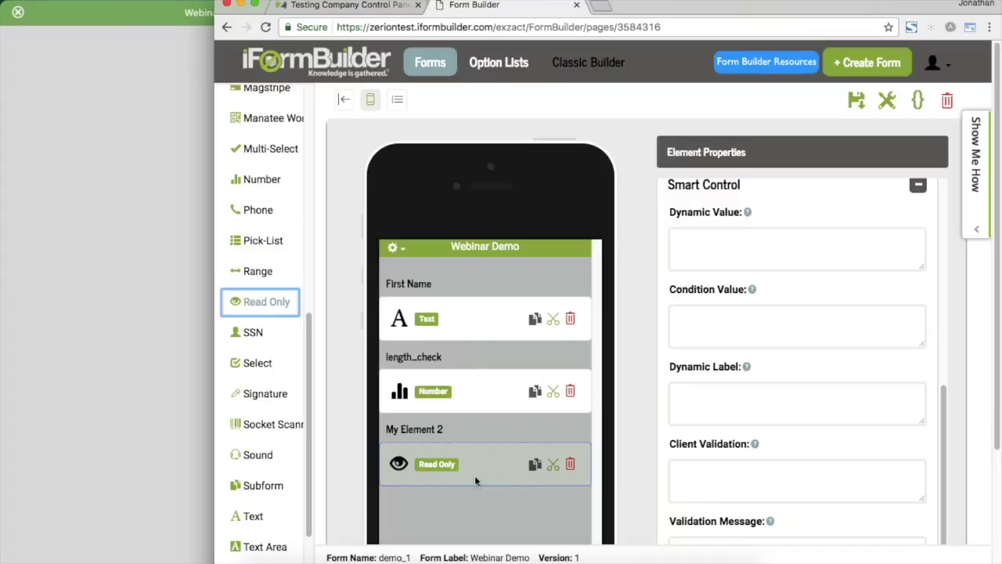
pyautogui.click(522, 458)
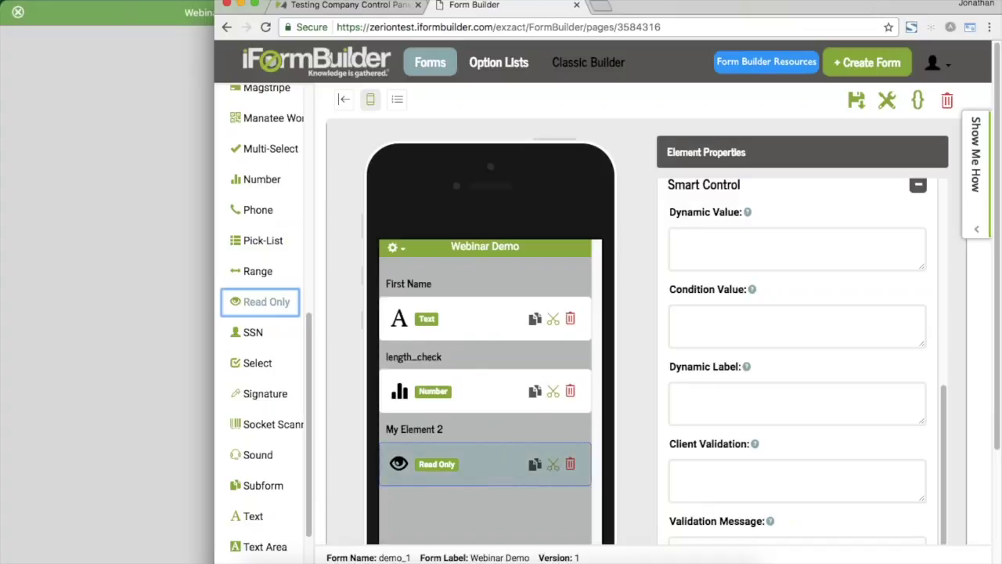
pyautogui.click(726, 261)
pyautogui.write('first_name')
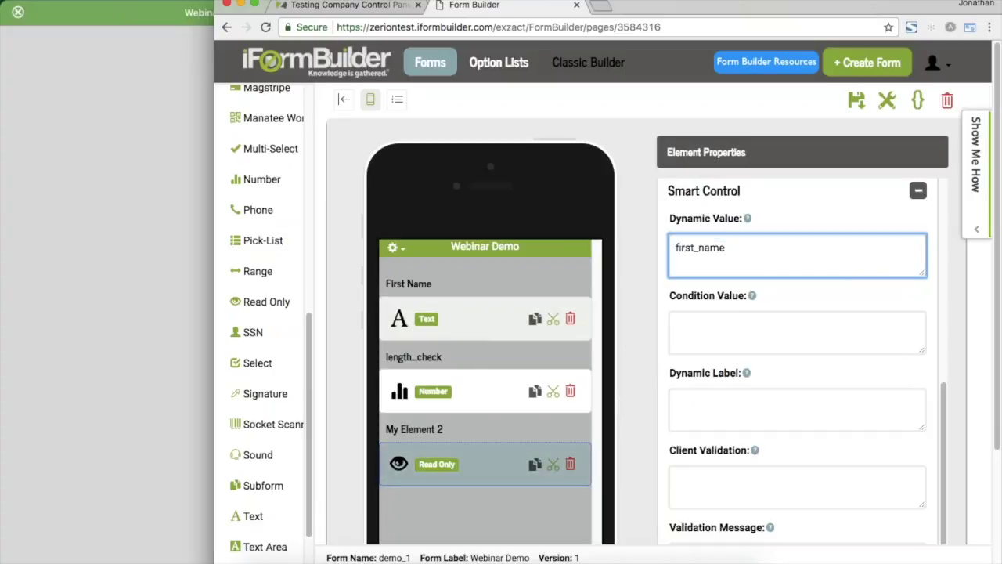
pyautogui.click(706, 334)
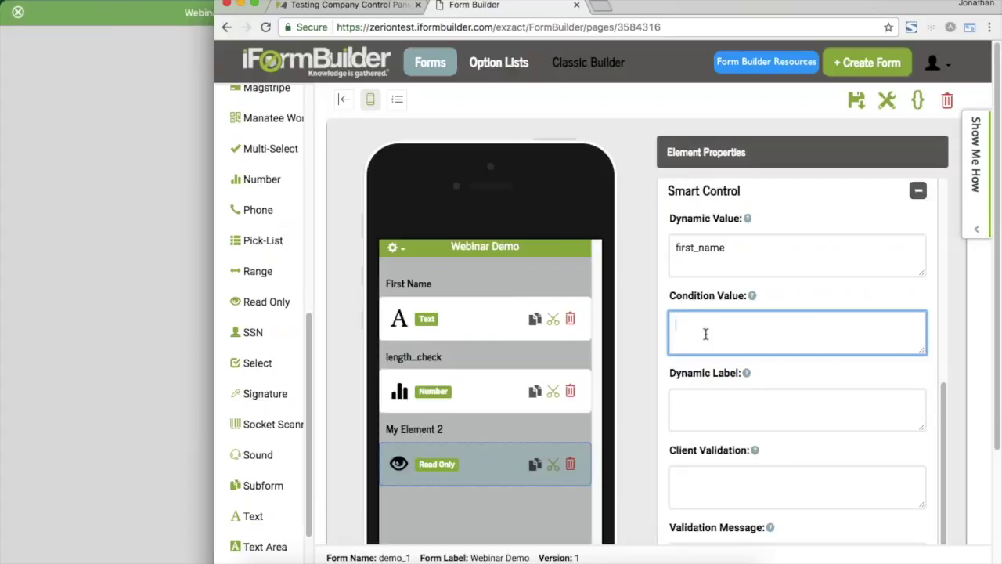
pyautogui.write('length_check > 0')
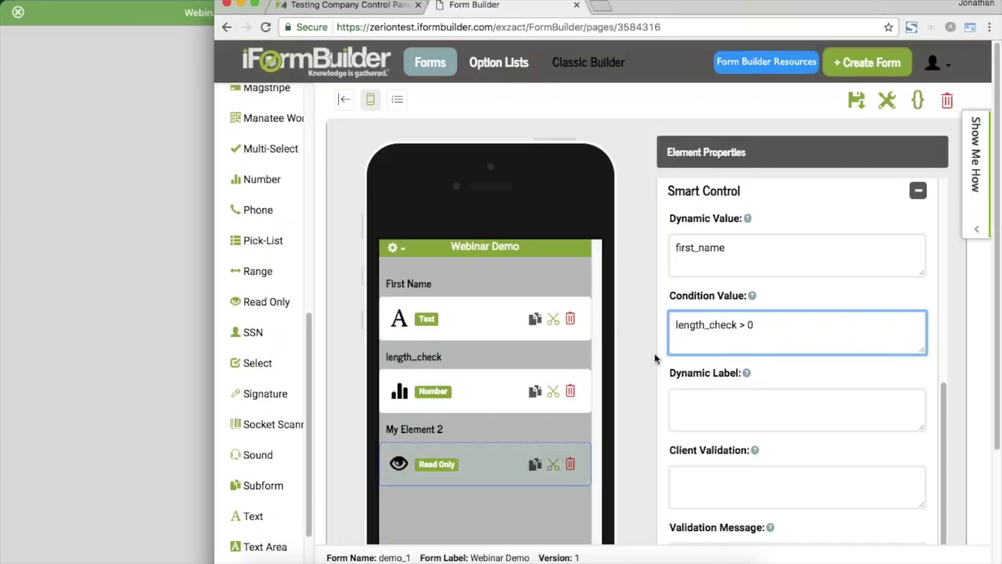
# Label the Read Only element First Name, set its name to first_name_readonly, and save the form.
pyautogui.scroll(5, 752, 307)
pyautogui.scroll(4, 755, 311)
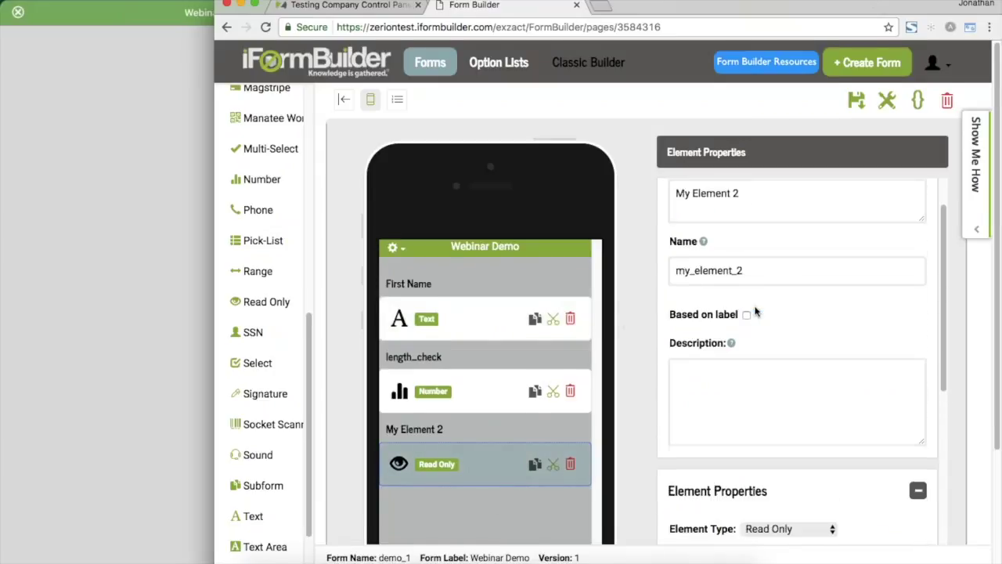
pyautogui.moveTo(749, 257); pyautogui.dragTo(649, 248)
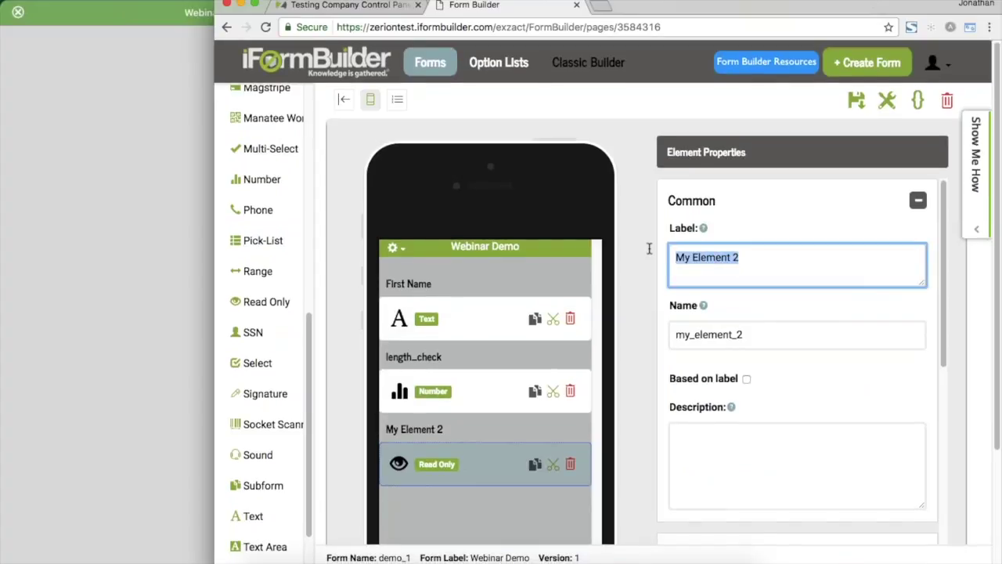
pyautogui.write('First Name')
pyautogui.click(754, 338)
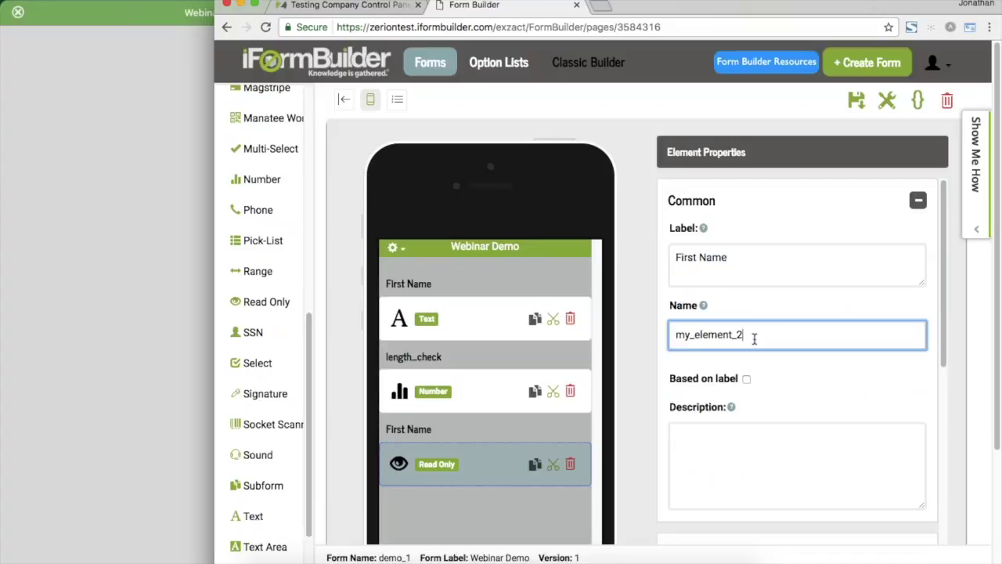
pyautogui.moveTo(754, 338); pyautogui.dragTo(647, 332)
pyautogui.write('first_name_readonly')
pyautogui.click(857, 100)
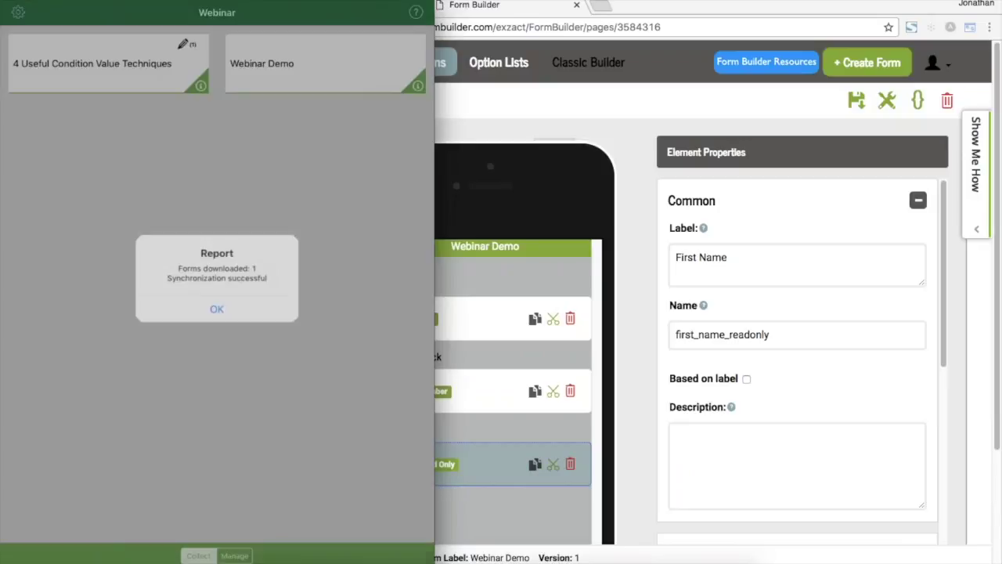
# Dismiss the sync report on the mirrored device, open the Webinar Demo form, and enter a sample first name.
pyautogui.click(217, 309)
pyautogui.click(326, 63)
pyautogui.click(416, 13)
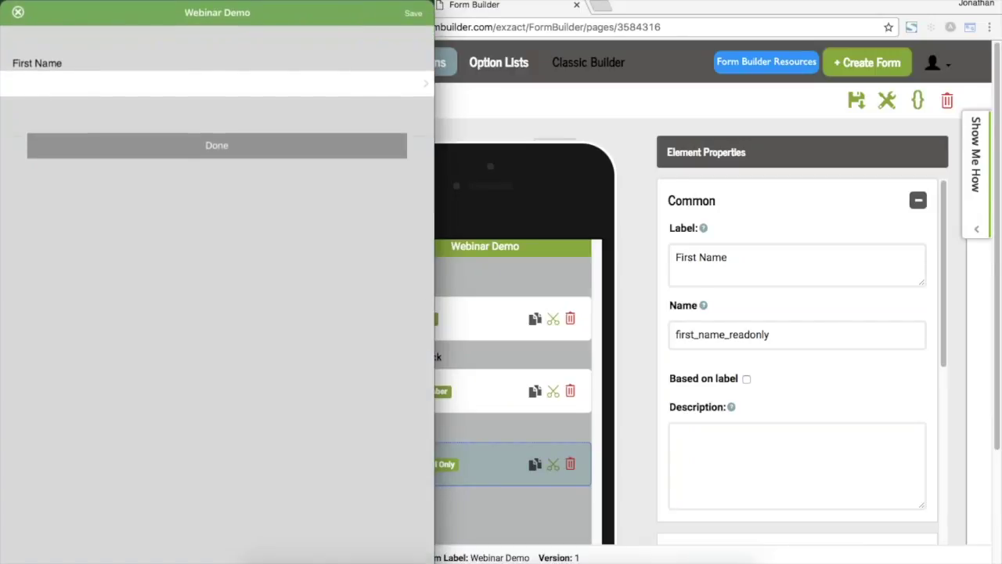
pyautogui.click(217, 83)
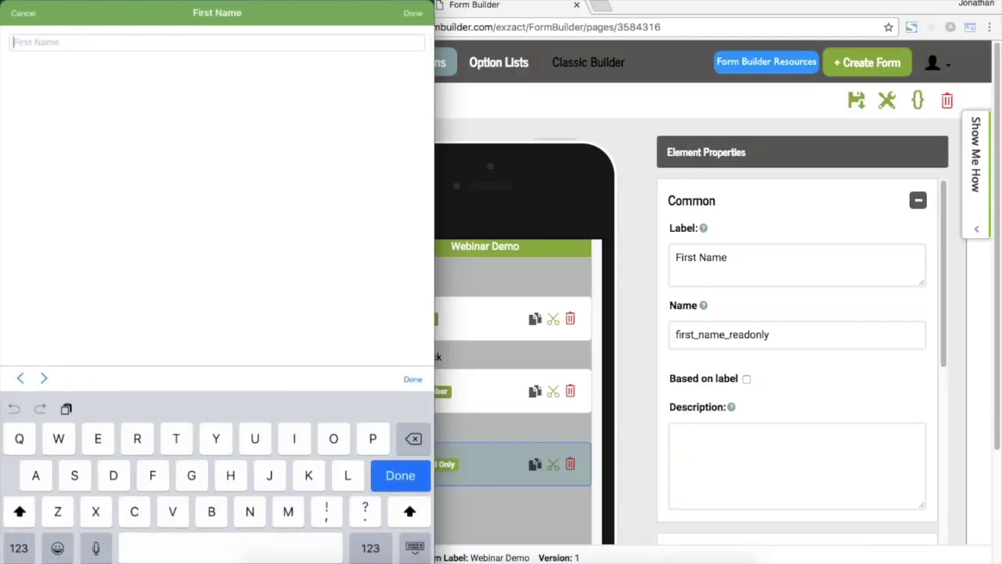
pyautogui.write('Jon')
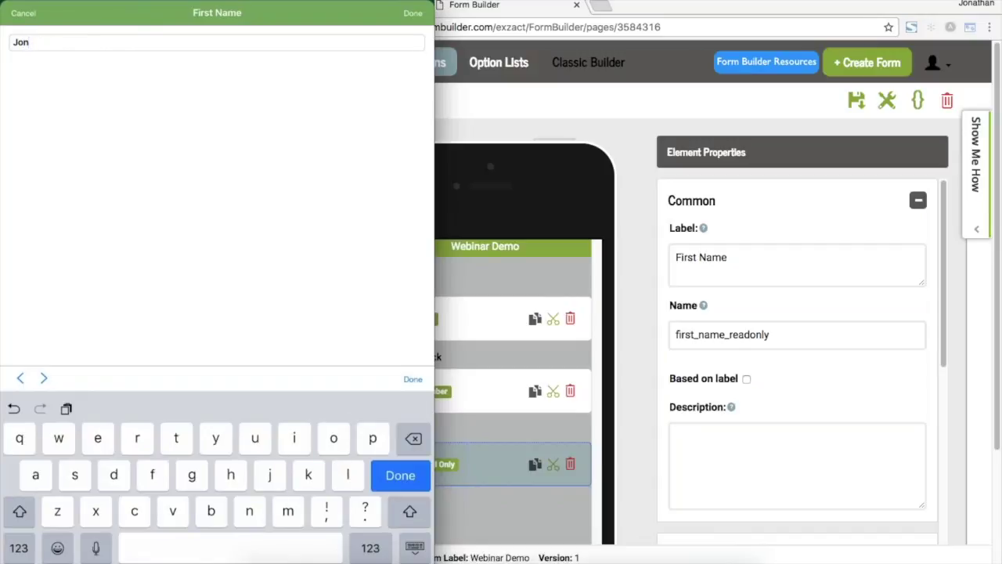
pyautogui.click(413, 378)
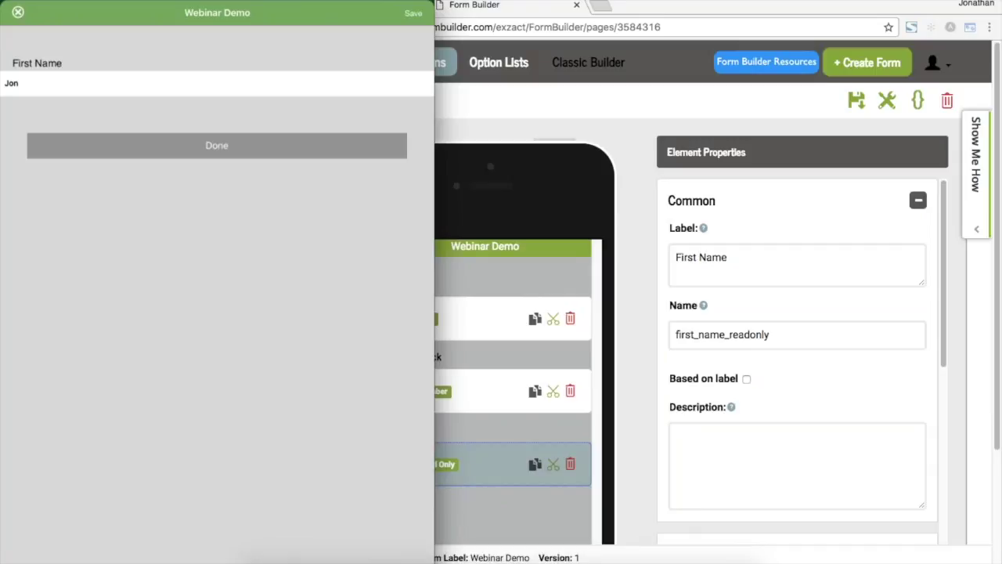
# Discard the unsaved Webinar Demo entry on the mirrored device and return to the form builder in the browser.
pyautogui.click(18, 11)
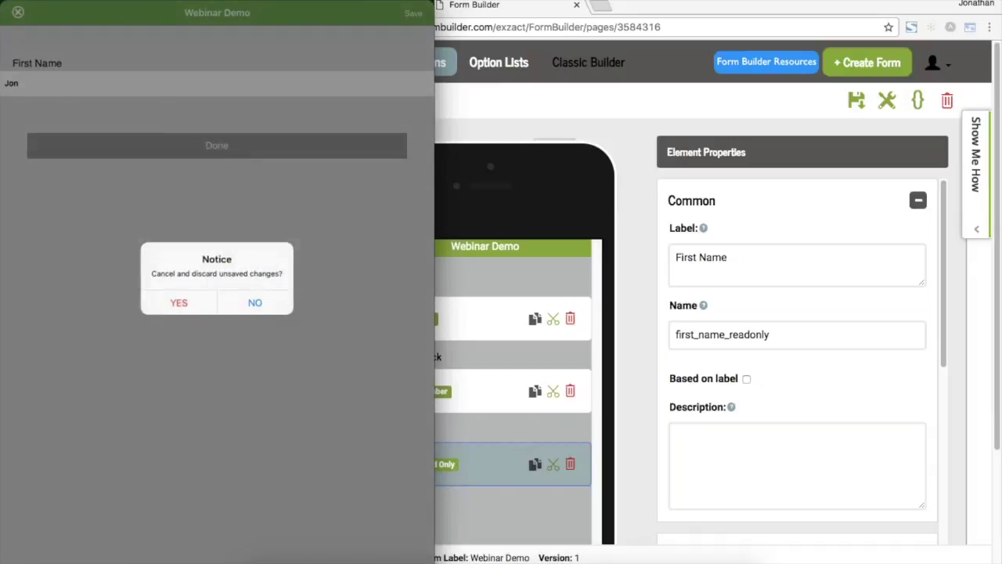
pyautogui.click(179, 303)
pyautogui.click(18, 11)
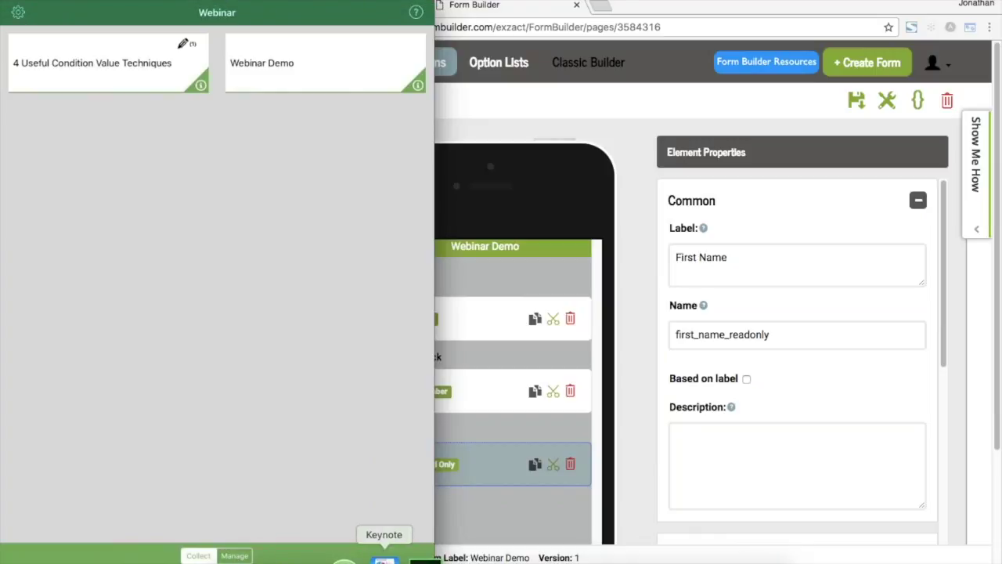
pyautogui.click(633, 344)
pyautogui.scroll(-2, 633, 345)
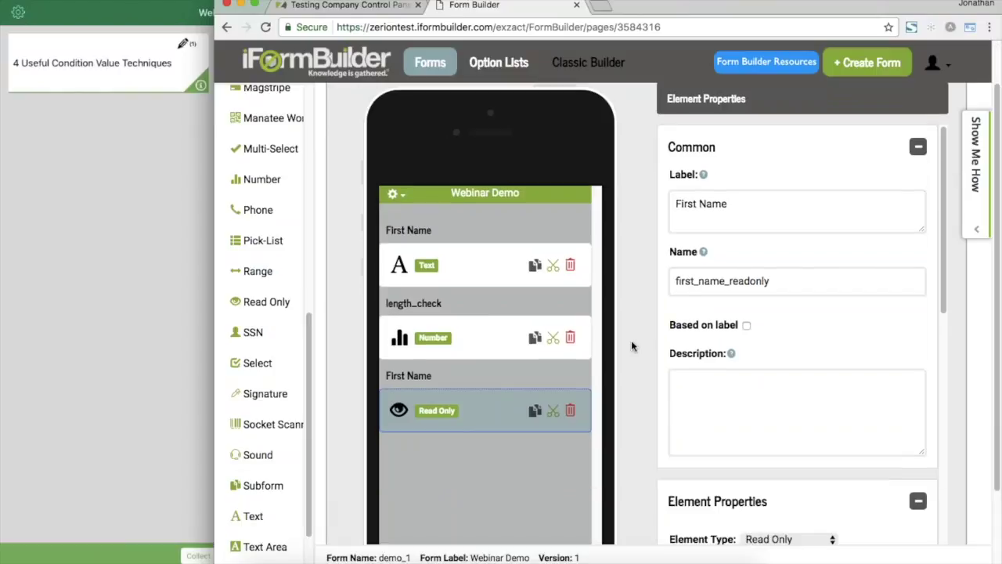
pyautogui.scroll(-4, 633, 345)
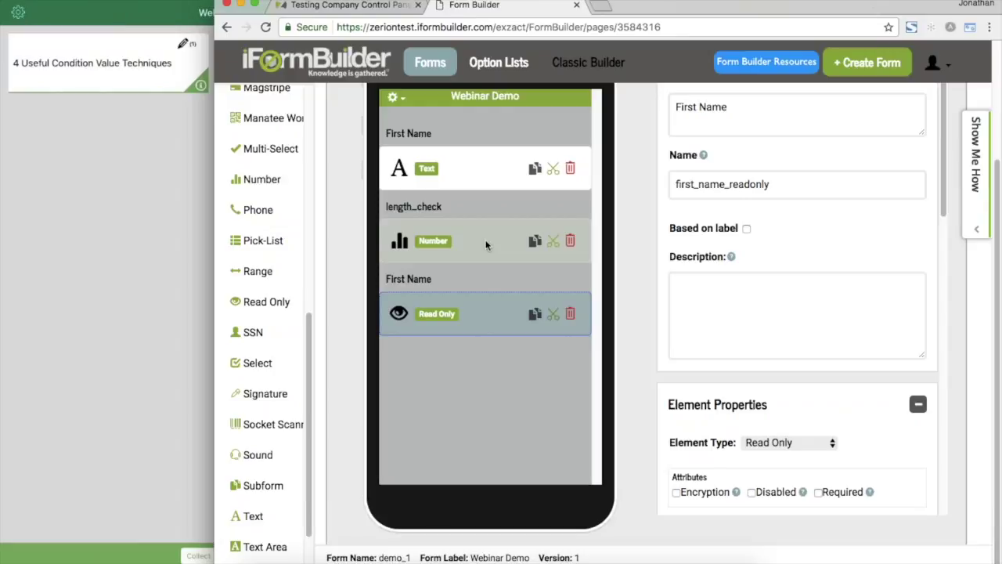
# Examine the label of the First Name text element and compare it with the format of its name, first_name.
pyautogui.click(481, 170)
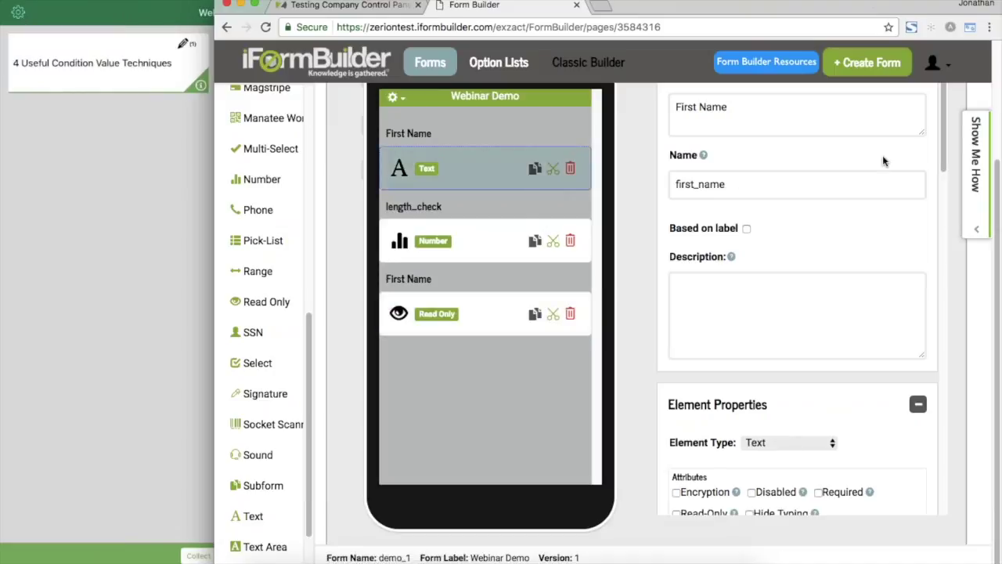
pyautogui.scroll(1, 883, 161)
pyautogui.click(697, 152)
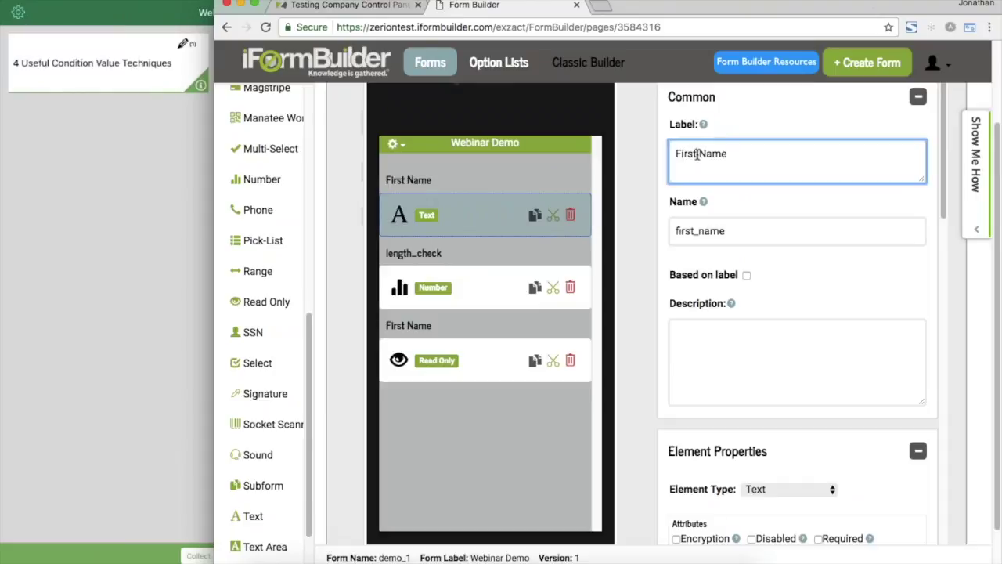
pyautogui.click(742, 157)
pyautogui.moveTo(729, 231); pyautogui.dragTo(670, 229)
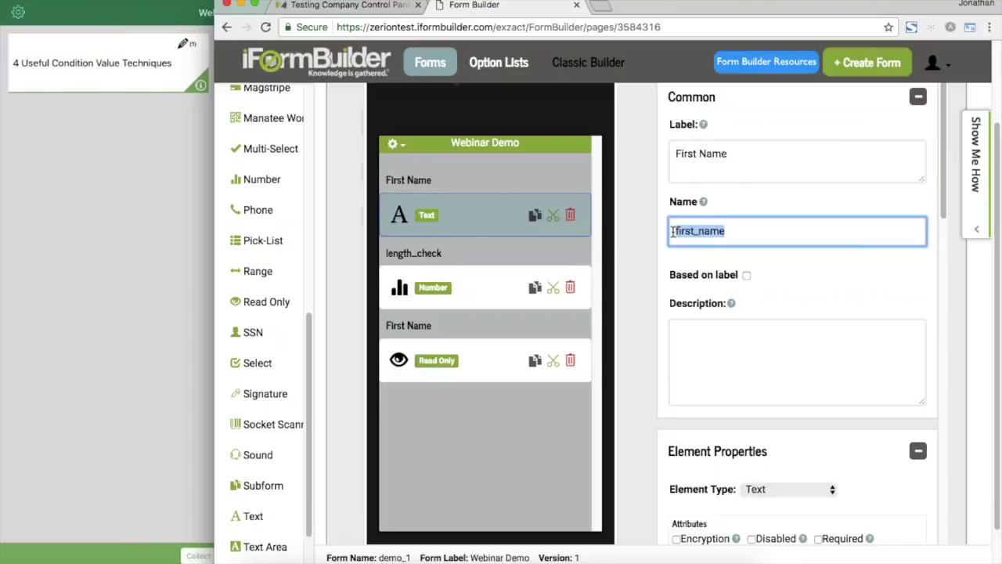
pyautogui.click(671, 230)
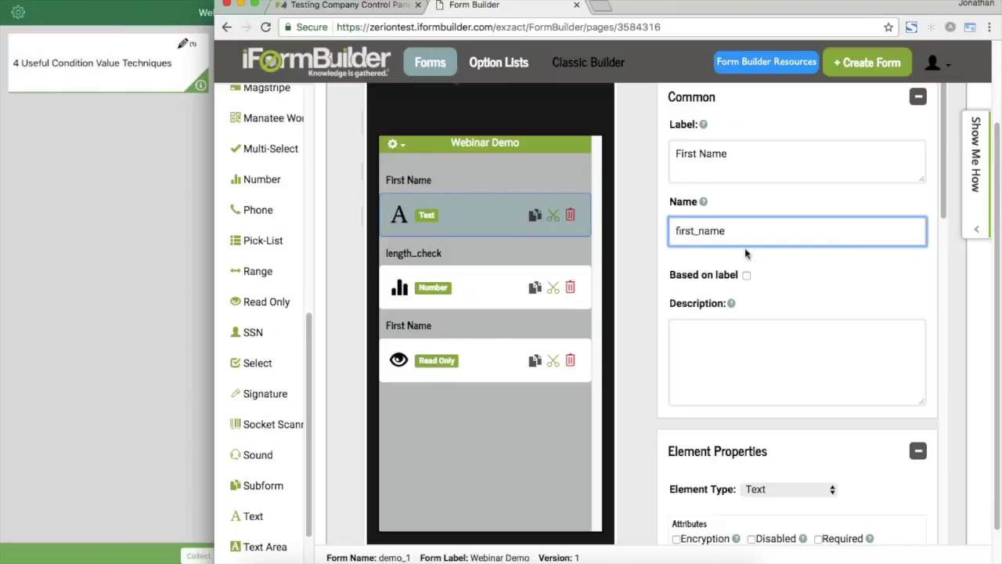
pyautogui.press('Right')
pyautogui.press('Right')
pyautogui.press('Right')
pyautogui.press('Right')
pyautogui.press('Right')
pyautogui.hotkey('shift', 'Right')
pyautogui.press('Right')
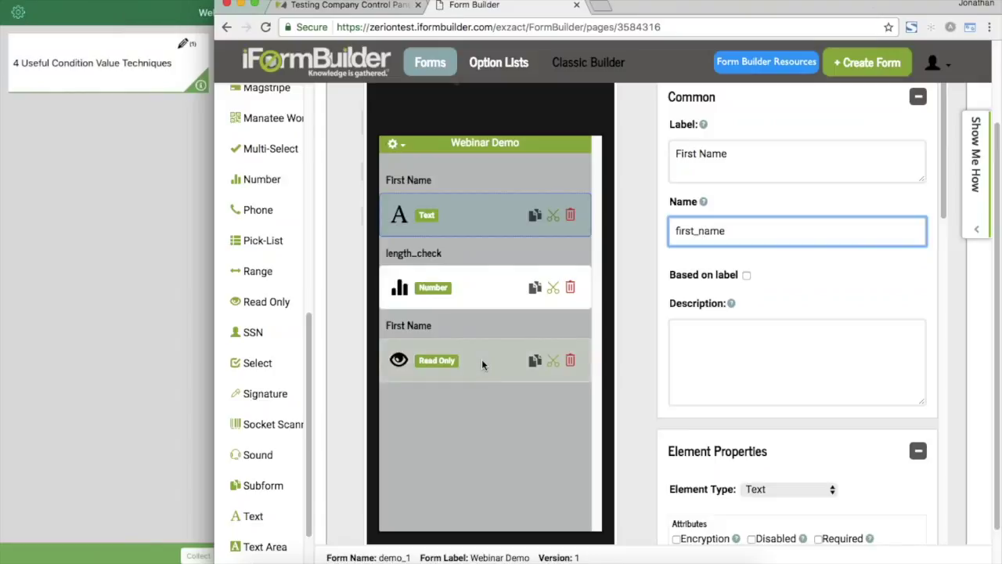
# Enter Form Building as length_check's description and highlight the space between the two words.
pyautogui.click(486, 297)
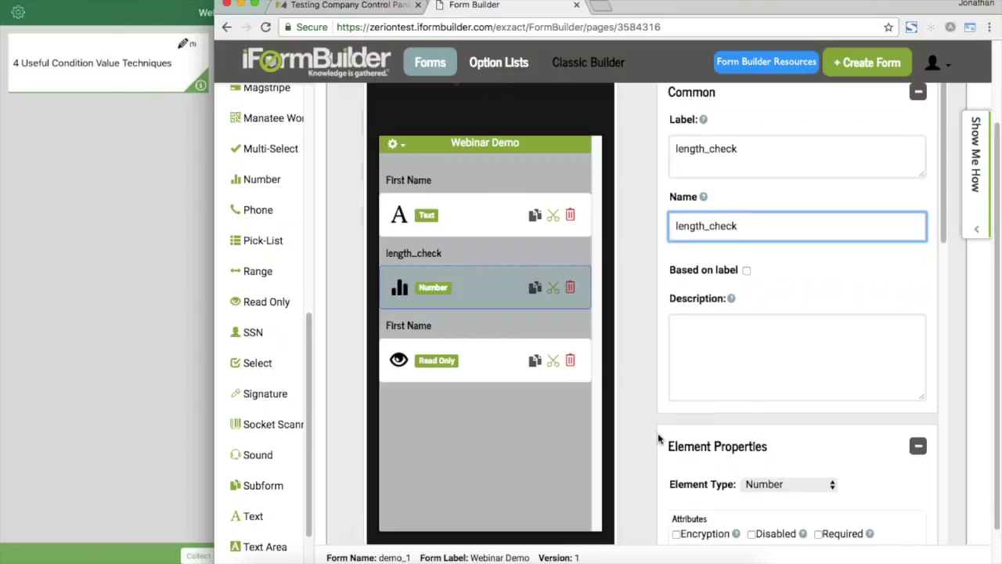
pyautogui.scroll(-5, 658, 435)
pyautogui.click(747, 144)
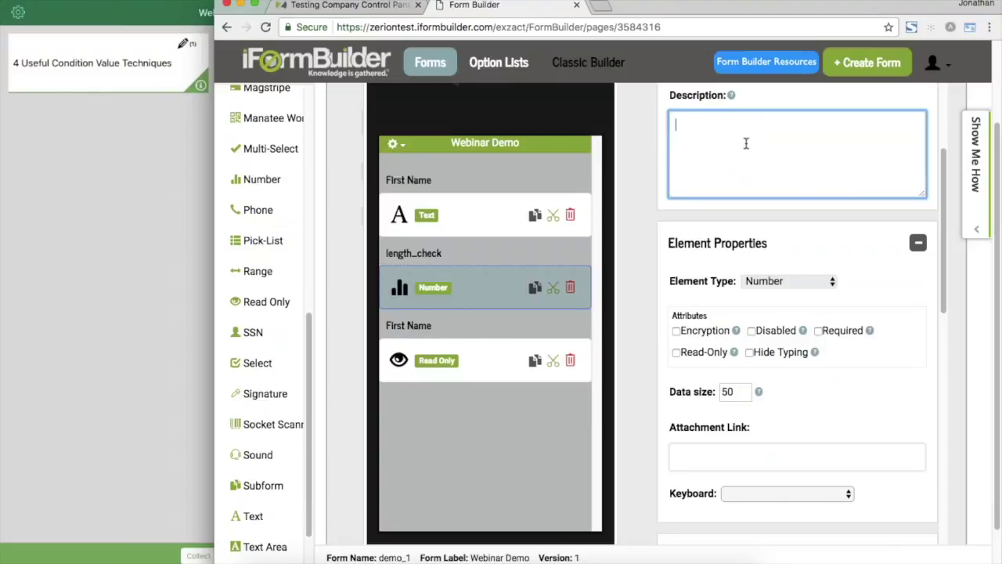
pyautogui.write('Form Building')
pyautogui.press('Left')
pyautogui.press('Left')
pyautogui.press('Left')
pyautogui.press('Left')
pyautogui.press('Left')
pyautogui.press('Left')
pyautogui.press('Left')
pyautogui.press('Left')
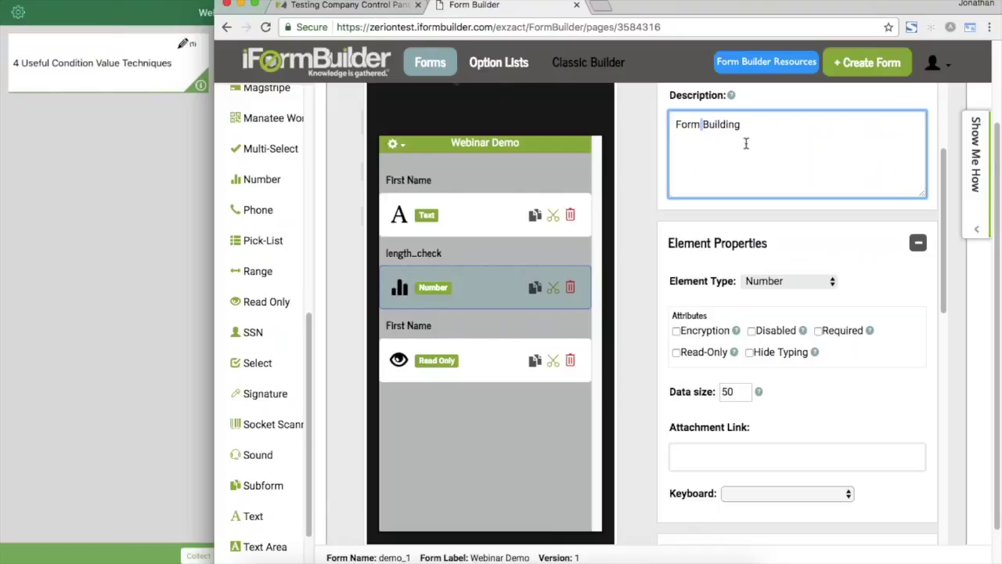
pyautogui.hotkey('shift', 'Right')
pyautogui.hotkey('shift', 'Right')
pyautogui.press('Right')
pyautogui.press('Right')
pyautogui.press('Right')
pyautogui.press('Right')
pyautogui.press('Right')
pyautogui.press('Right')
# Add a second description line reading Form Building, with several spaces before and after the words.
pyautogui.write('Form Buildin')
pyautogui.press('BackSpace')
pyautogui.press('BackSpace')
pyautogui.press('BackSpace')
pyautogui.press('BackSpace')
pyautogui.press('BackSpace')
pyautogui.write('ilding')
pyautogui.press('Left')
pyautogui.press('Left')
pyautogui.press('Left')
pyautogui.press('Left')
pyautogui.press('Left')
pyautogui.press('Left')
pyautogui.press('Left')
pyautogui.press('Left')
pyautogui.press('Left')
pyautogui.hotkey('shift', 'Home')
pyautogui.click(747, 141)
pyautogui.hotkey('shift', 'Left')
pyautogui.hotkey('shift', 'Left')
pyautogui.hotkey('shift', 'Left')
pyautogui.hotkey('shift', 'Left')
pyautogui.hotkey('shift', 'Left')
pyautogui.hotkey('shift', 'Left')
pyautogui.press('BackSpace')
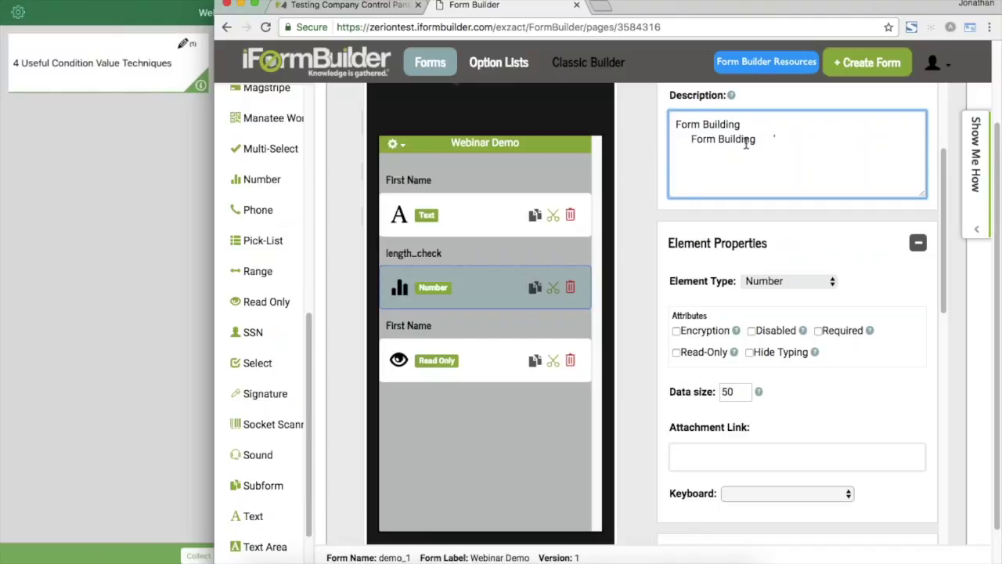
# Enclose the spaced second description line in single quotes and add a third line reading 'Form Building'.
pyautogui.write("'")
pyautogui.press('super+Right')
pyautogui.write("Form Building'")
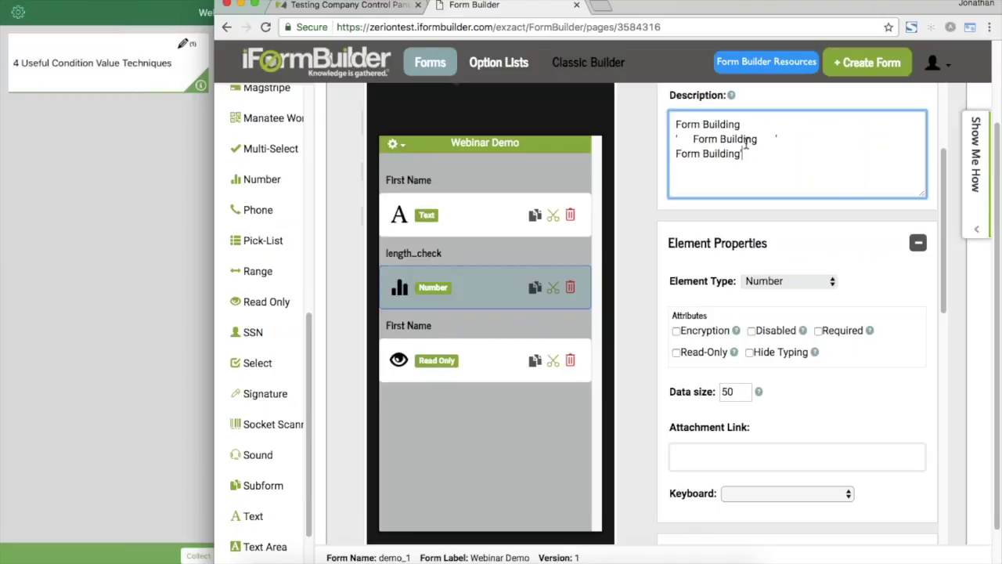
pyautogui.press('super+Left')
pyautogui.write("'")
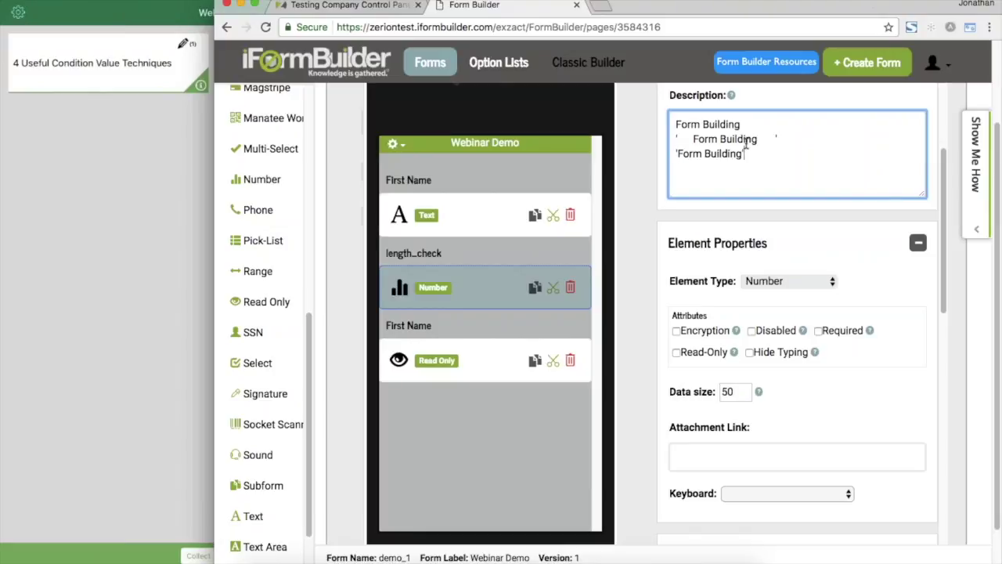
# Clear all the sample text from length_check's description.
pyautogui.press('super+a')
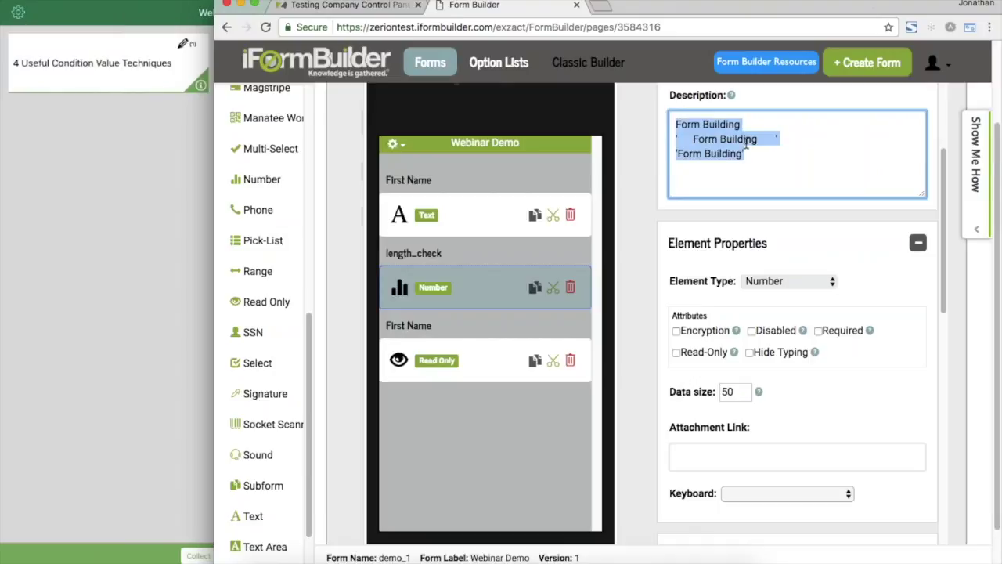
pyautogui.press('BackSpace')
pyautogui.click(633, 155)
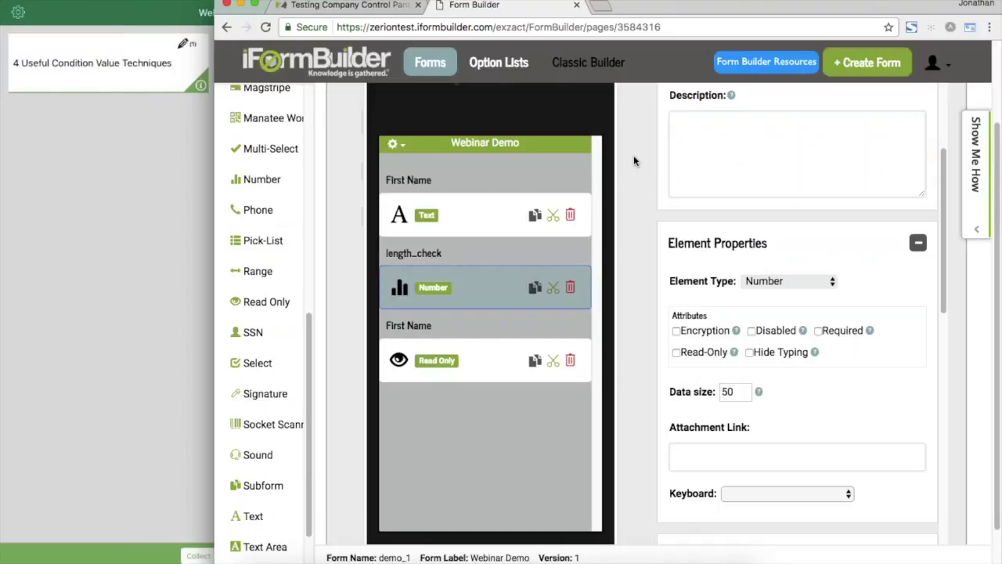
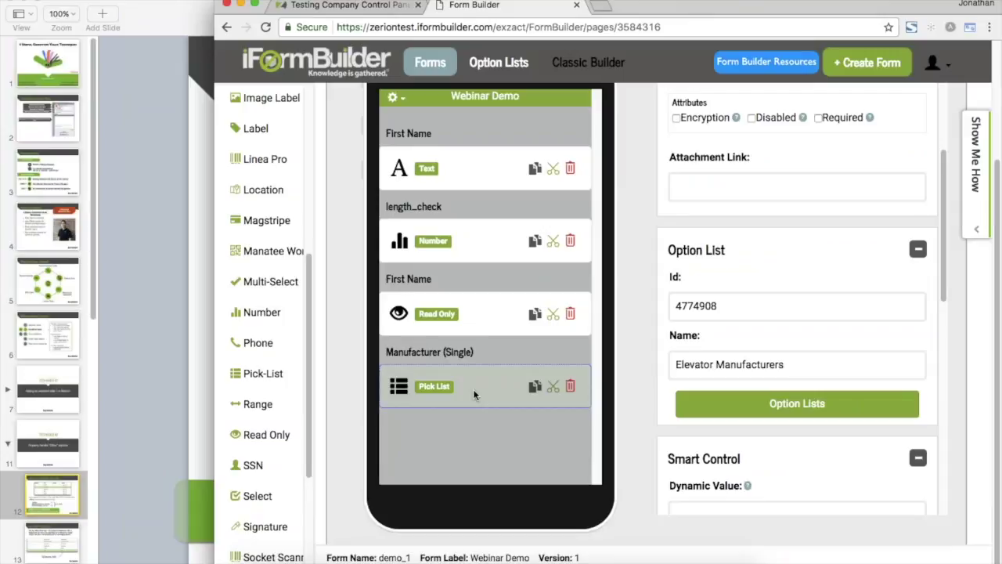
# Add a text element below the Manufacturer (Single) pick list.
pyautogui.click(474, 394)
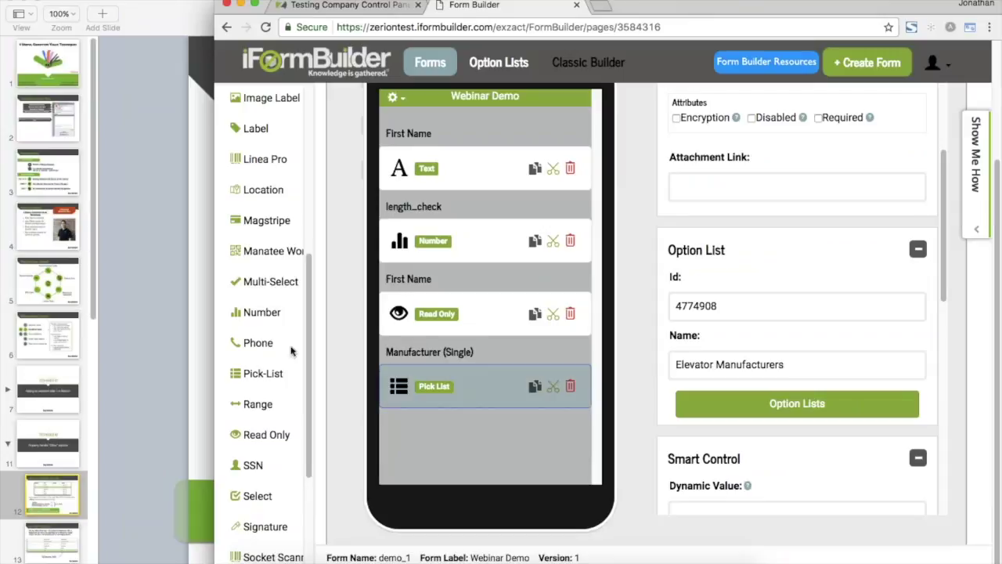
pyautogui.scroll(-3, 293, 492)
pyautogui.scroll(-1, 294, 492)
pyautogui.click(247, 467)
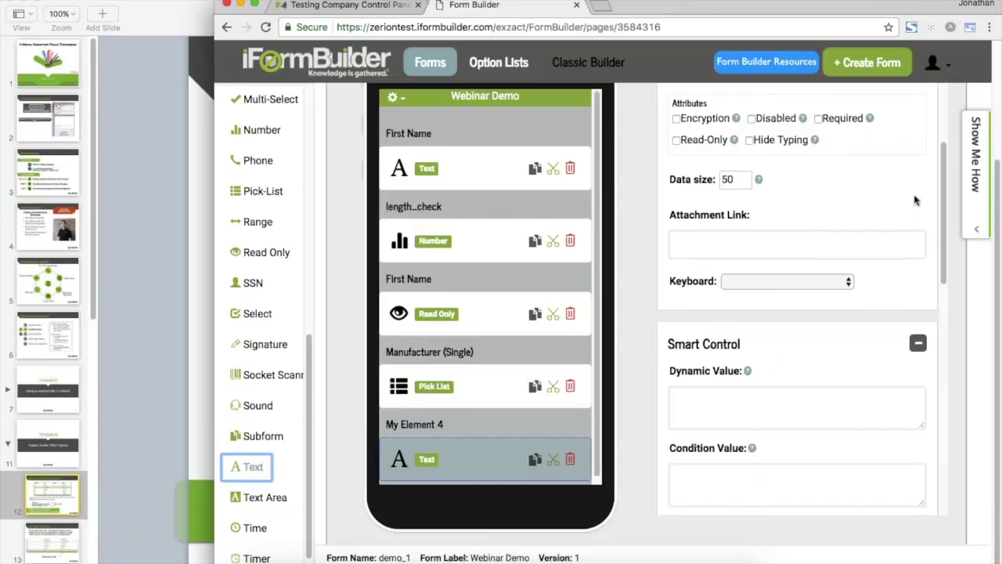
# Label the new text element Enter Manufacturer and name it picklist_other.
pyautogui.scroll(5, 852, 199)
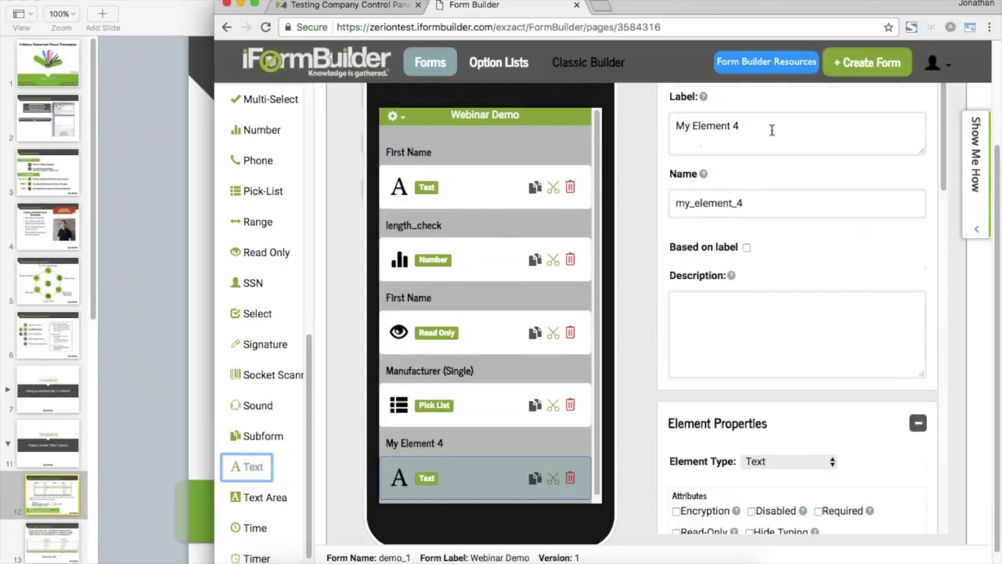
pyautogui.click(775, 130)
pyautogui.write('Other')
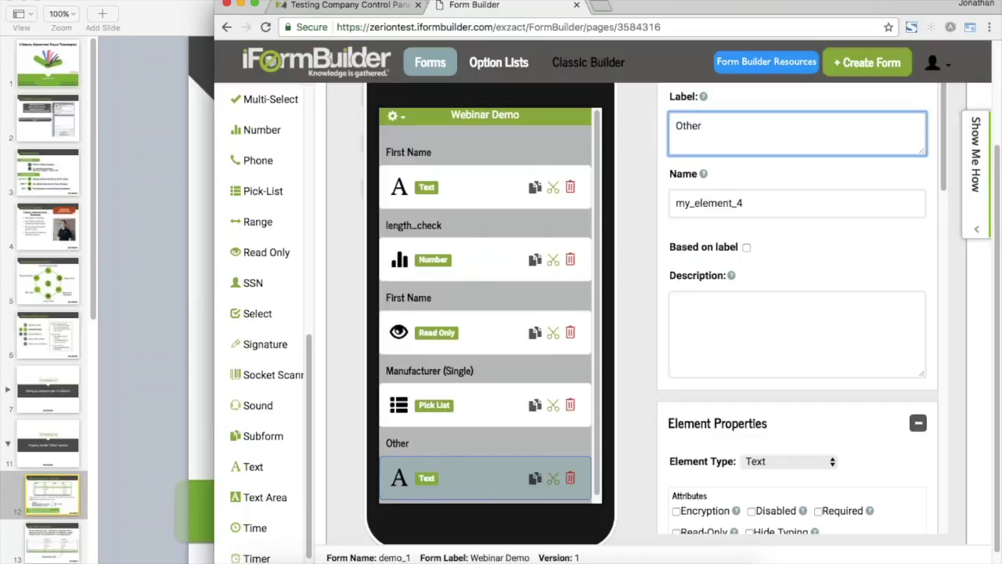
pyautogui.press('super+a')
pyautogui.write('Enter Manufacturer')
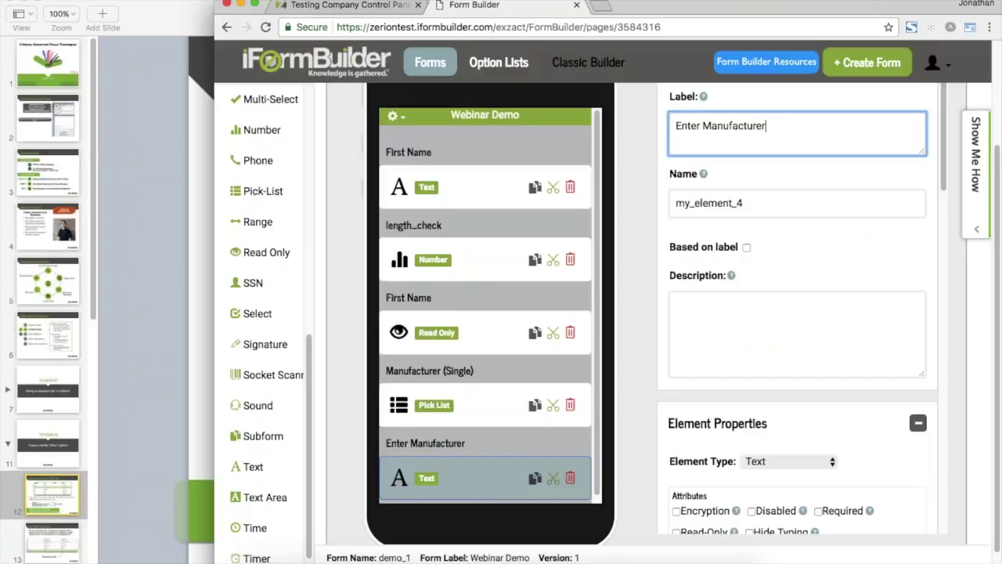
pyautogui.moveTo(748, 202); pyautogui.dragTo(645, 203)
pyautogui.write('picklist_other')
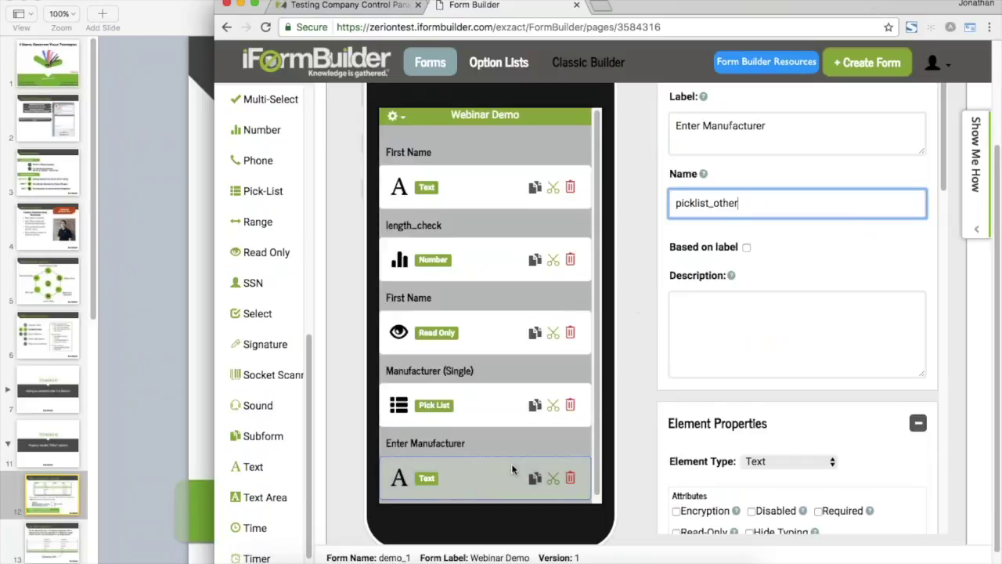
# Check the Manufacturer (Single) pick list's element name for use in Enter Manufacturer's condition value.
pyautogui.scroll(-1, 516, 464)
pyautogui.scroll(-4, 797, 314)
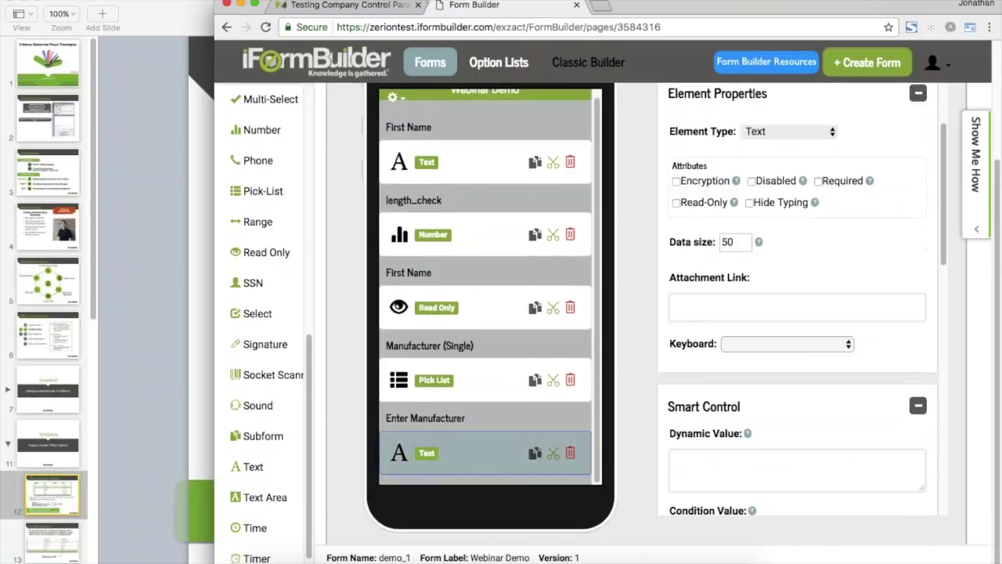
pyautogui.scroll(-2, 797, 314)
pyautogui.click(797, 413)
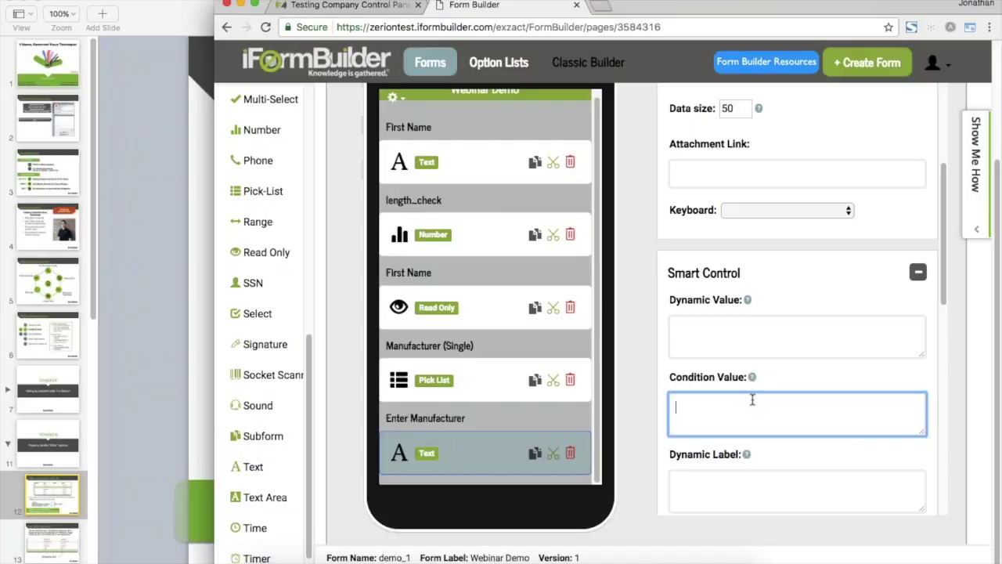
pyautogui.click(479, 383)
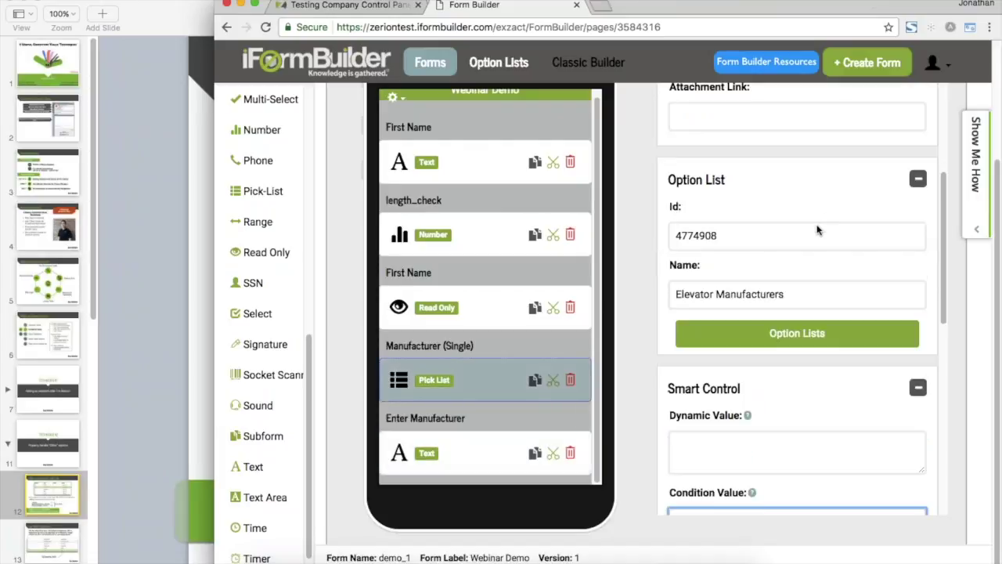
pyautogui.scroll(10, 817, 230)
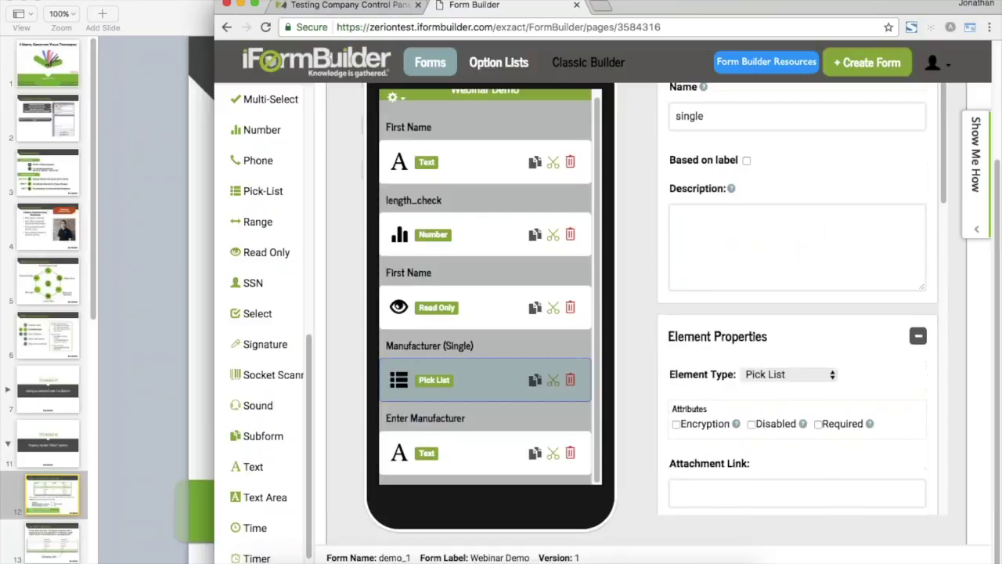
pyautogui.click(715, 210)
pyautogui.moveTo(715, 209); pyautogui.dragTo(654, 213)
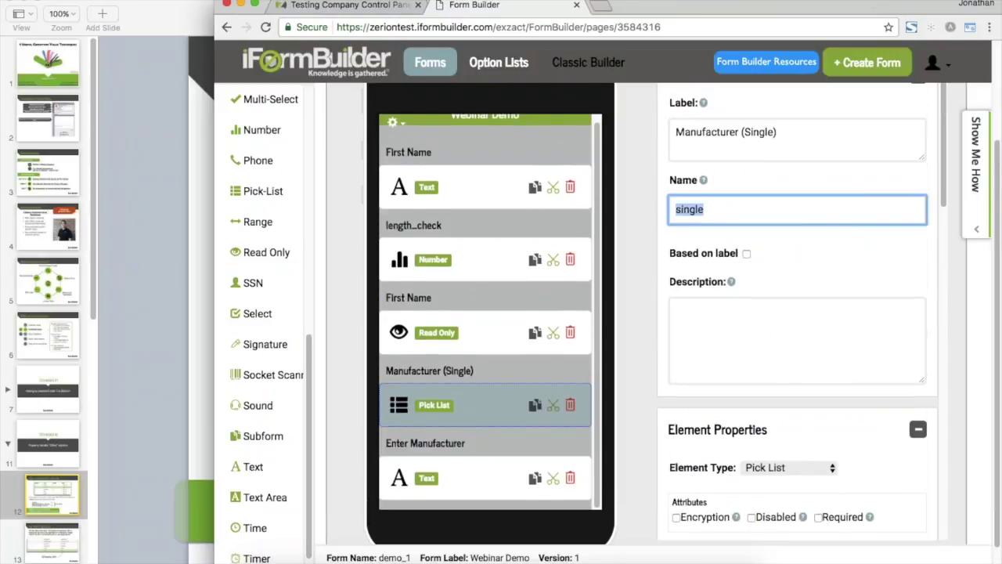
# Set Enter Manufacturer's condition value to ZCDisplayKey_single == "other".
pyautogui.click(495, 476)
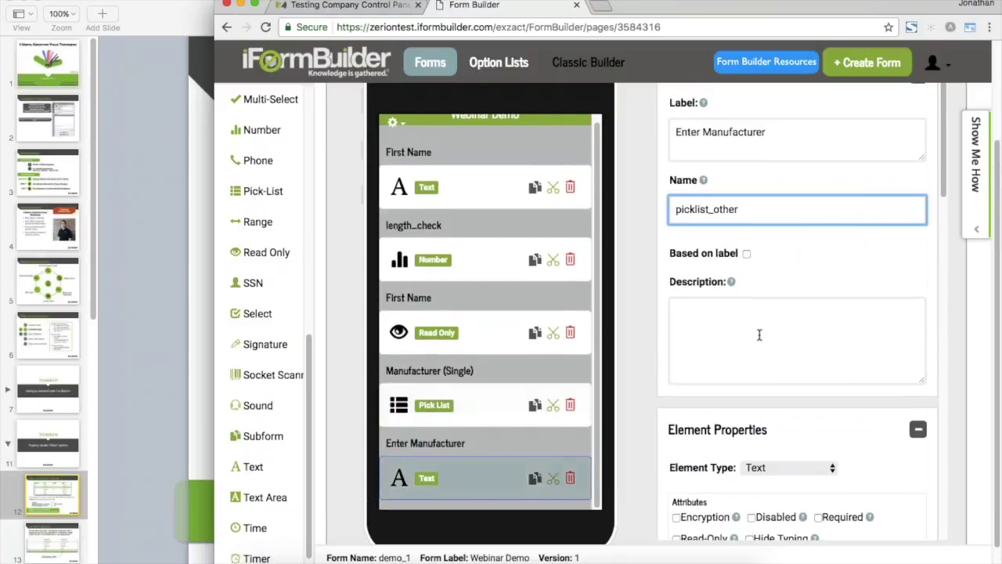
pyautogui.scroll(-10, 761, 337)
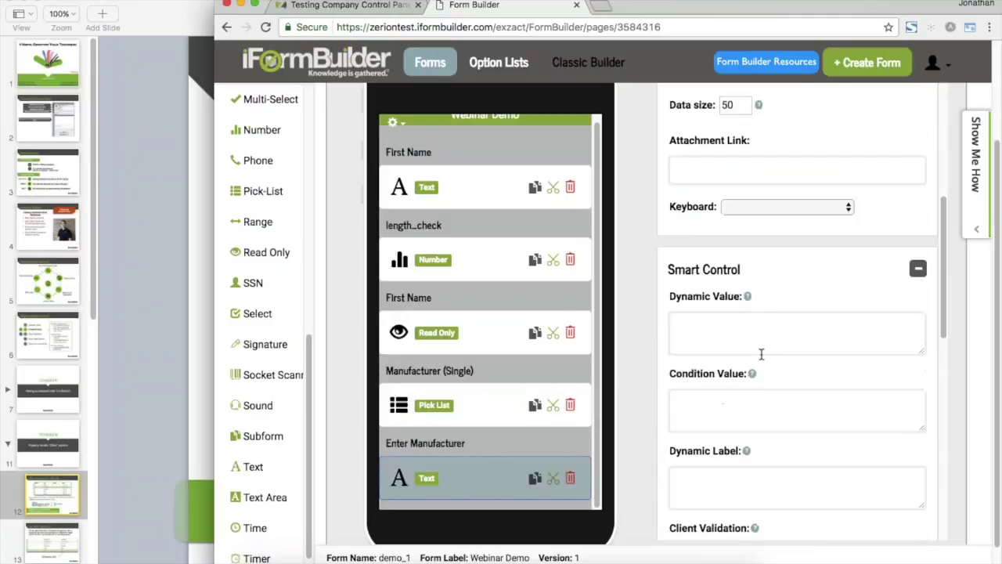
pyautogui.click(744, 397)
pyautogui.write('ZCD')
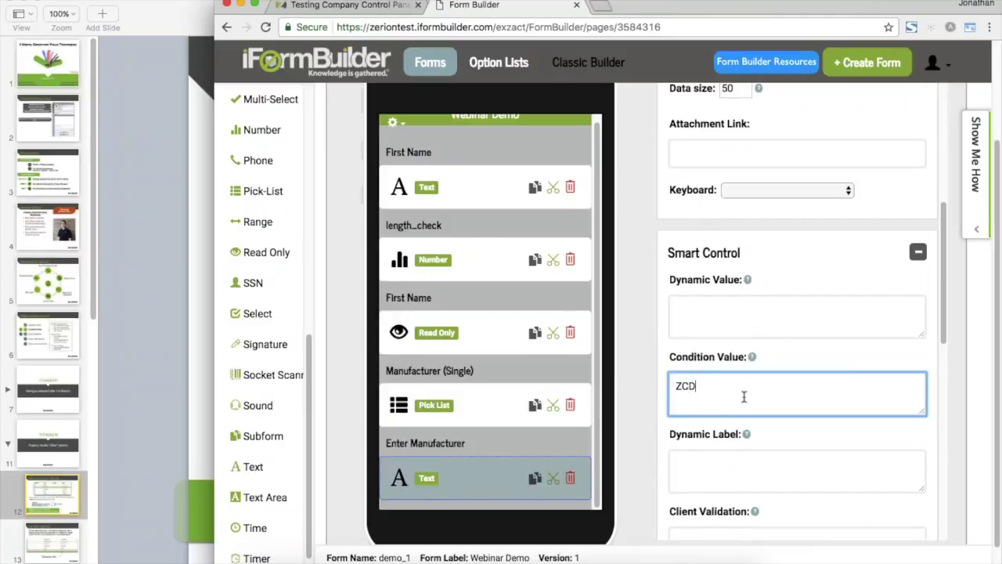
pyautogui.write('isplayKey_single == "other"')
# Check the key value of the Other option in the Manufacturer (Single) pick list's assigned option list and close the list.
pyautogui.scroll(3, 912, 356)
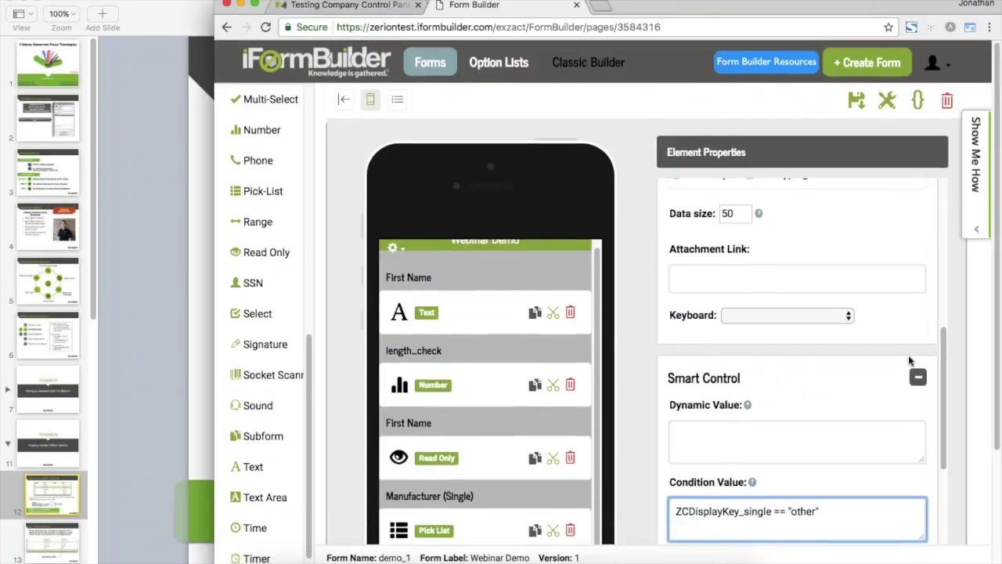
pyautogui.scroll(6, 833, 374)
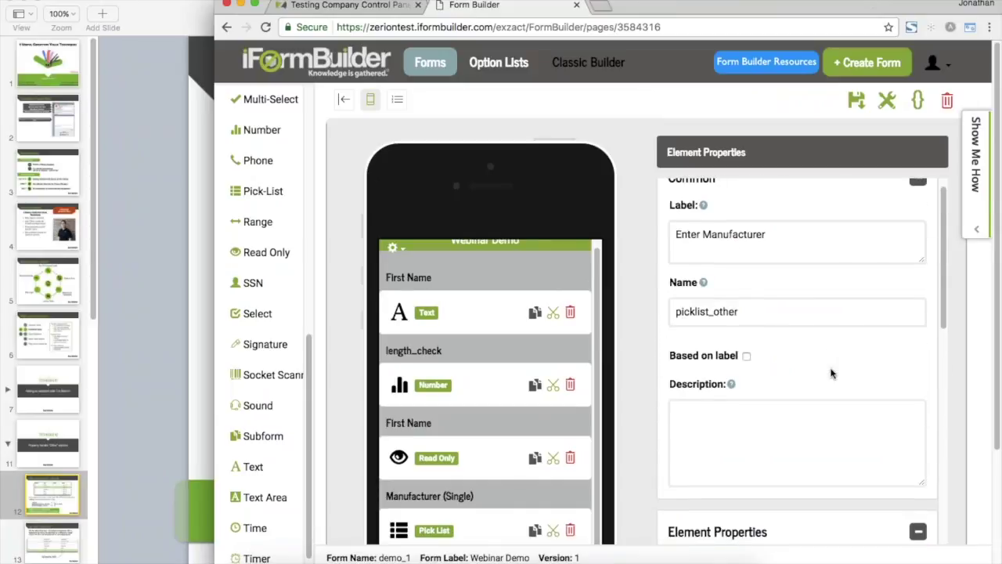
pyautogui.scroll(-10, 833, 374)
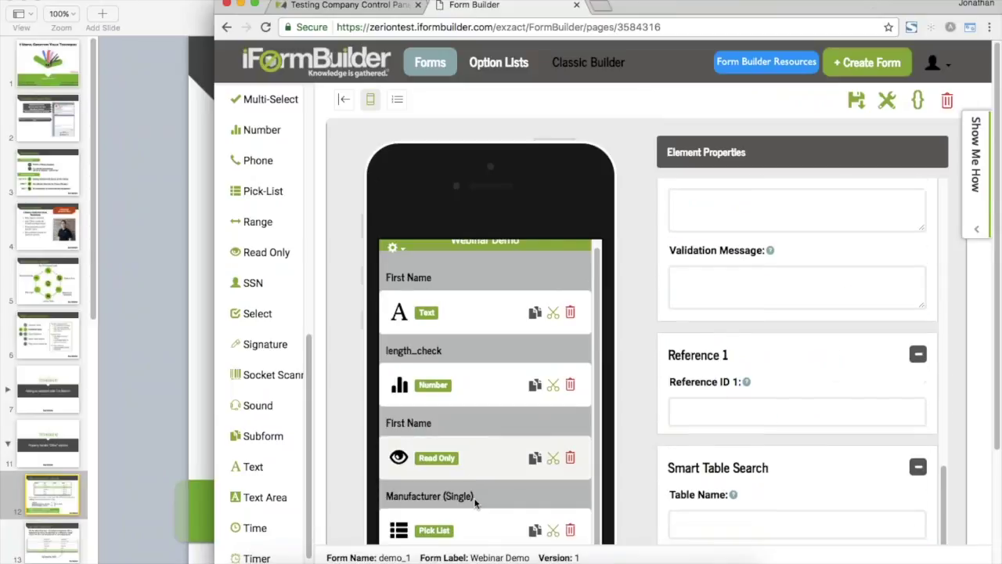
pyautogui.click(474, 528)
pyautogui.scroll(5, 790, 415)
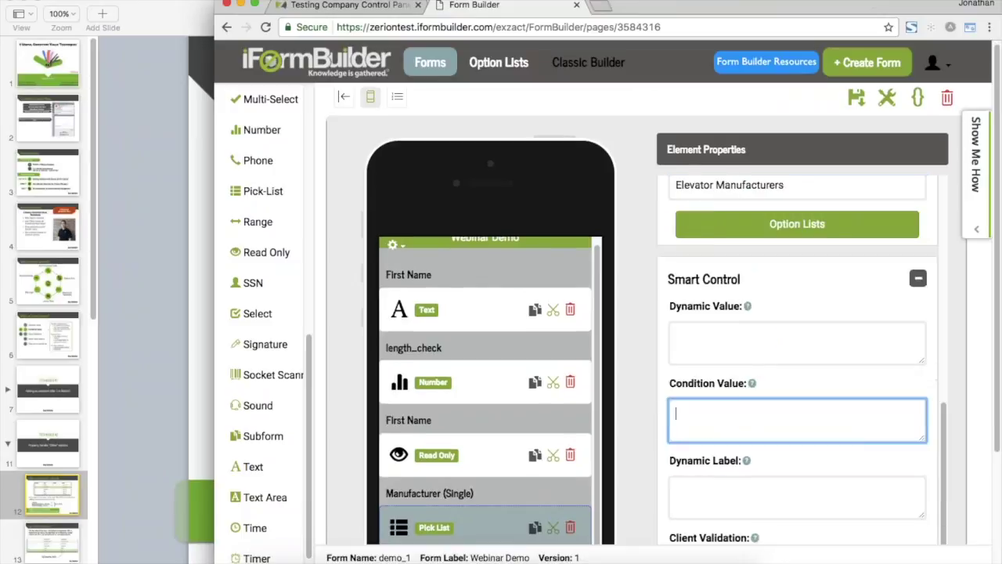
pyautogui.scroll(2, 771, 271)
pyautogui.click(771, 268)
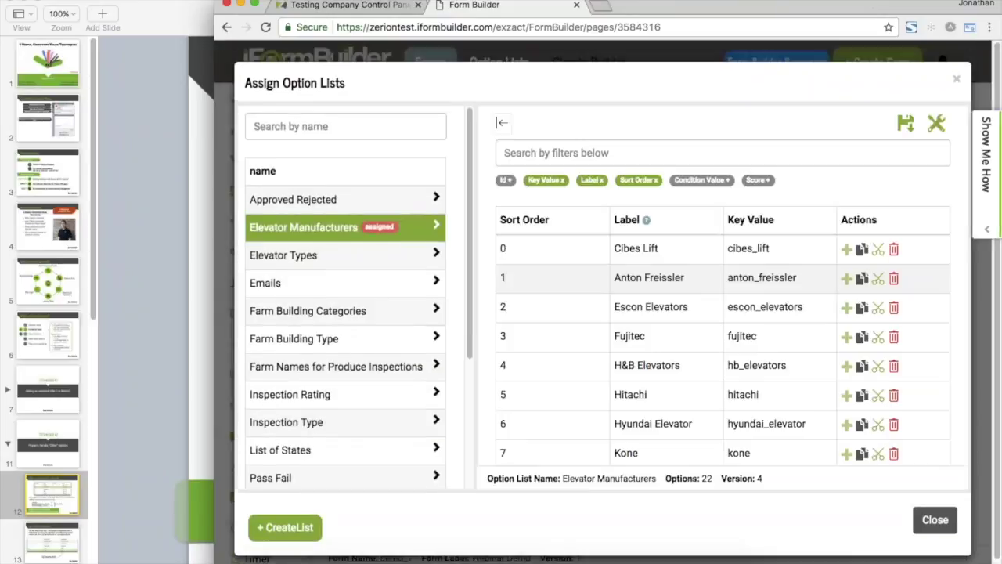
pyautogui.scroll(-5, 888, 288)
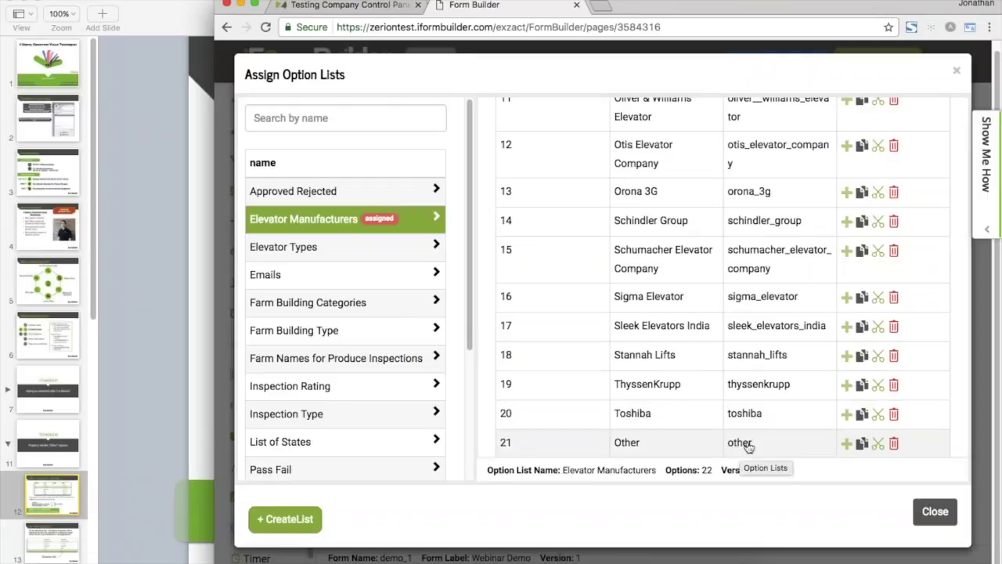
pyautogui.click(928, 512)
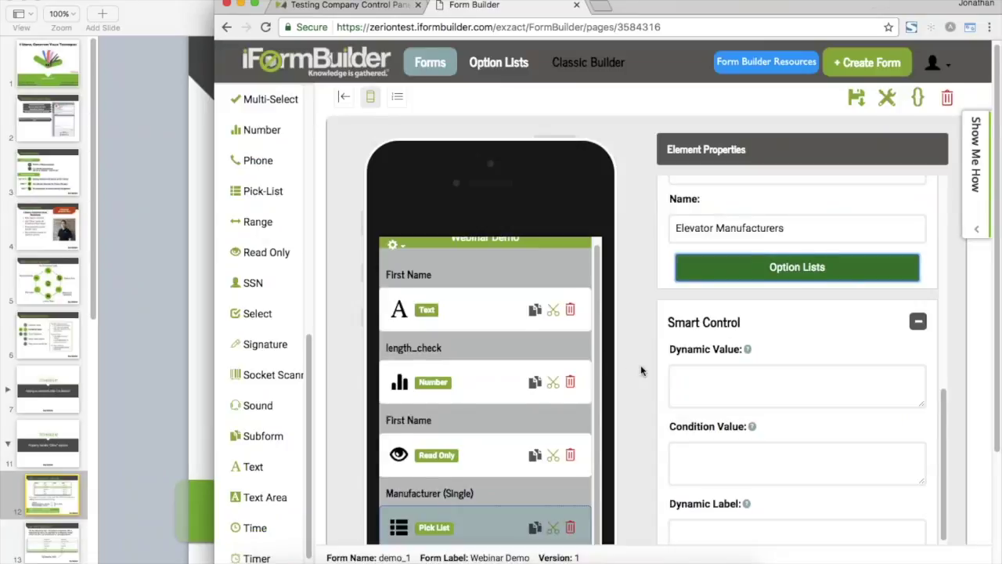
# Try a capital O for other in Enter Manufacturer's condition value and restore the lowercase o.
pyautogui.click(492, 444)
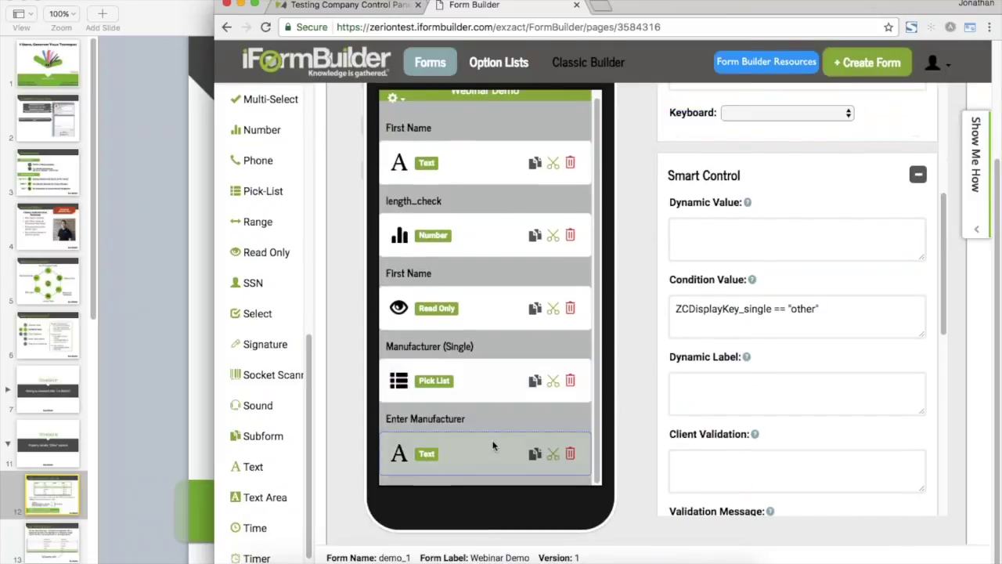
pyautogui.click(793, 309)
pyautogui.press('Delete')
pyautogui.write('O')
pyautogui.press('BackSpace')
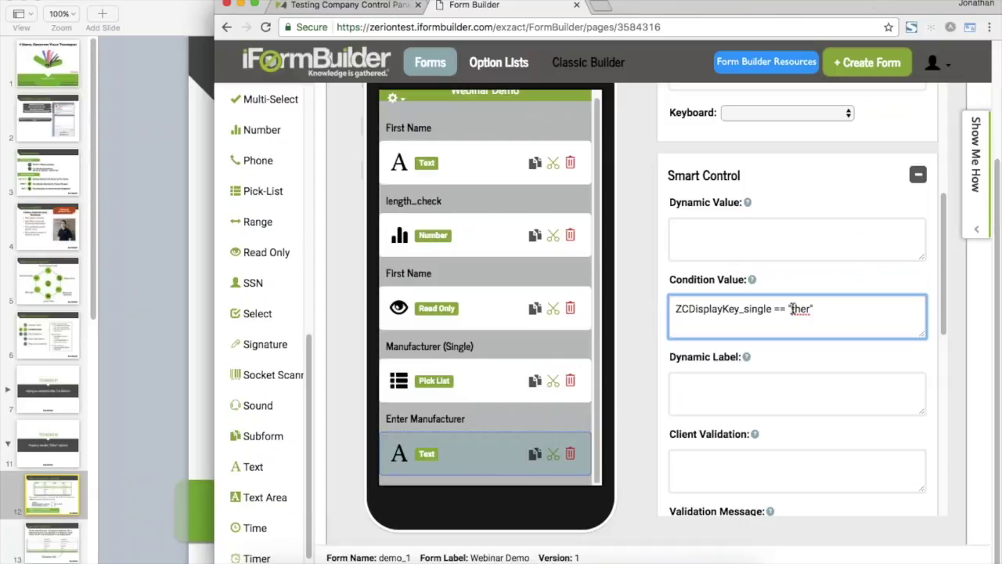
pyautogui.write('o')
pyautogui.click(946, 314)
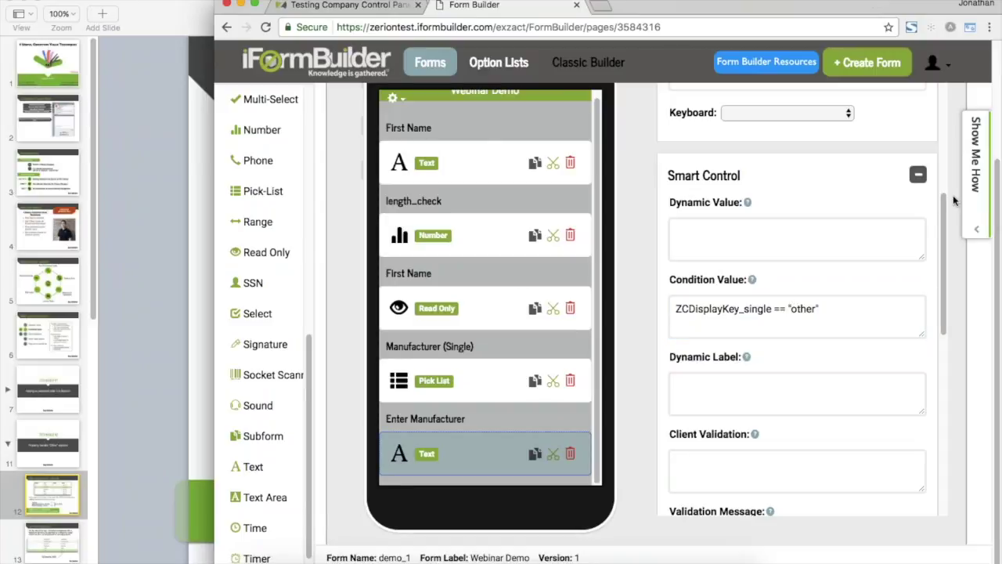
# Switch to the mobile app to view the Webinar Demo form with Other as manufacturer, and return to the form builder.
pyautogui.scroll(1, 953, 195)
pyautogui.scroll(4, 953, 195)
pyautogui.click(603, 305)
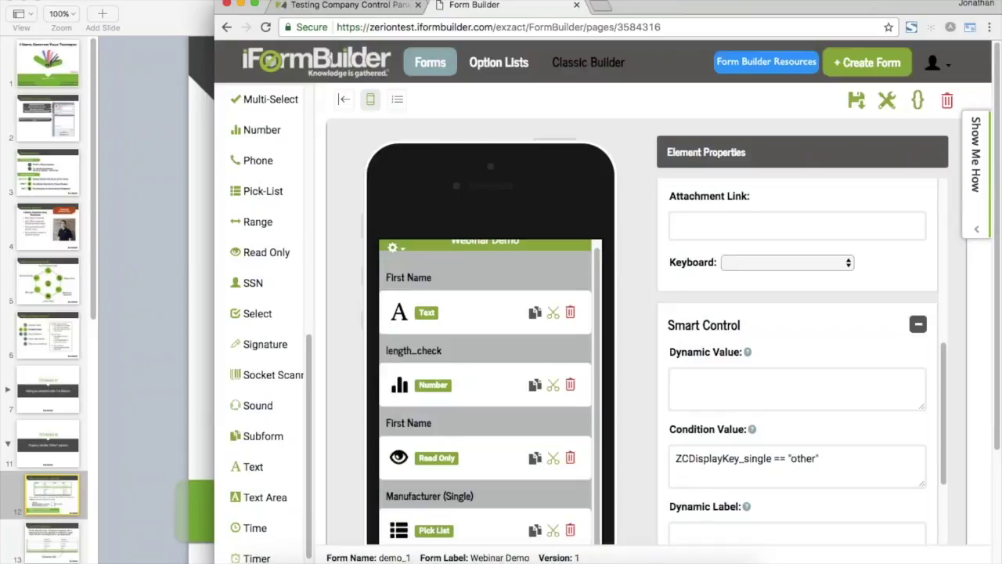
pyautogui.click(457, 560)
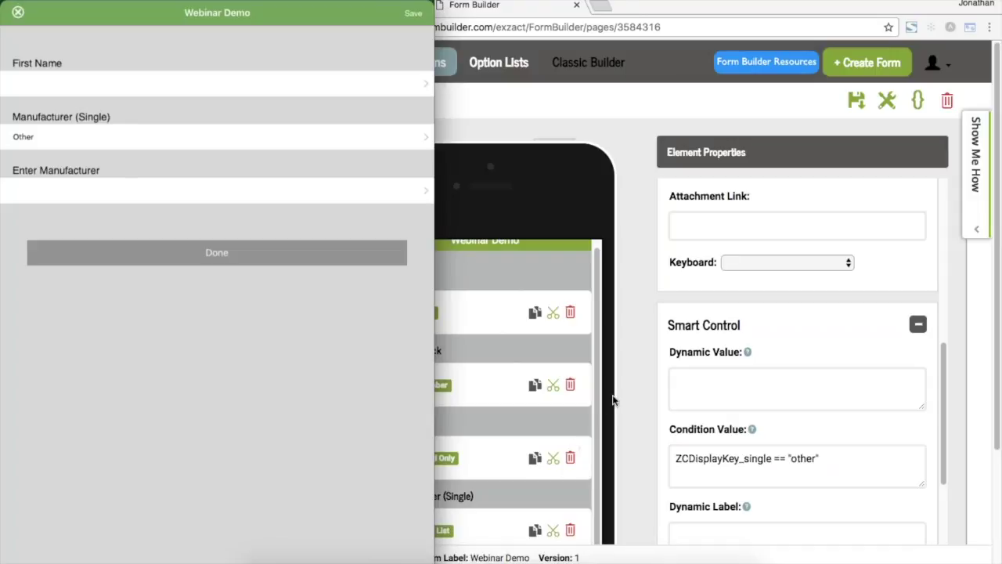
pyautogui.click(637, 167)
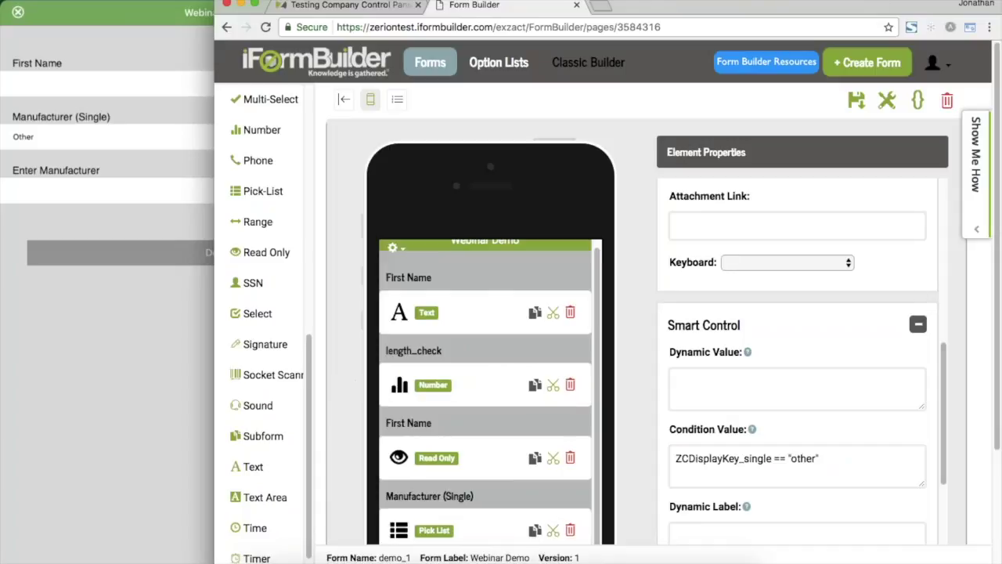
# Add a multi-select element below Enter Manufacturer, labelled Enter Manufacturers and named multiselect.
pyautogui.scroll(-5, 485, 376)
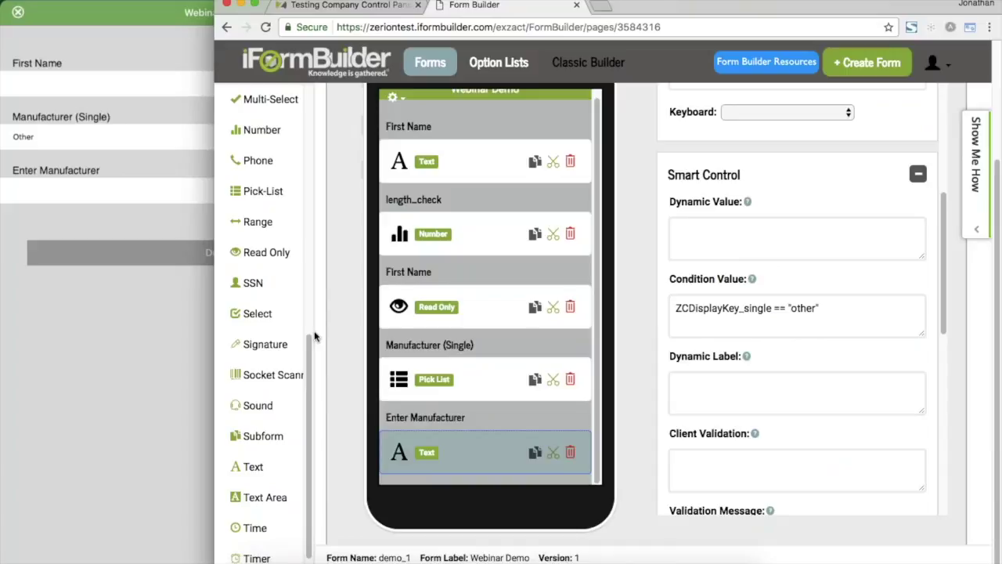
pyautogui.click(271, 99)
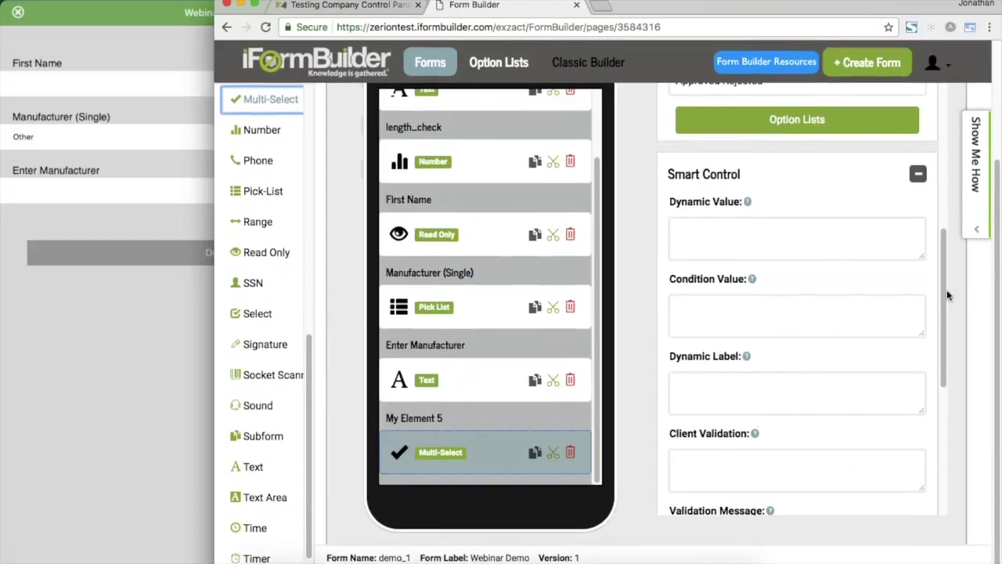
pyautogui.scroll(5, 937, 311)
pyautogui.scroll(5, 759, 139)
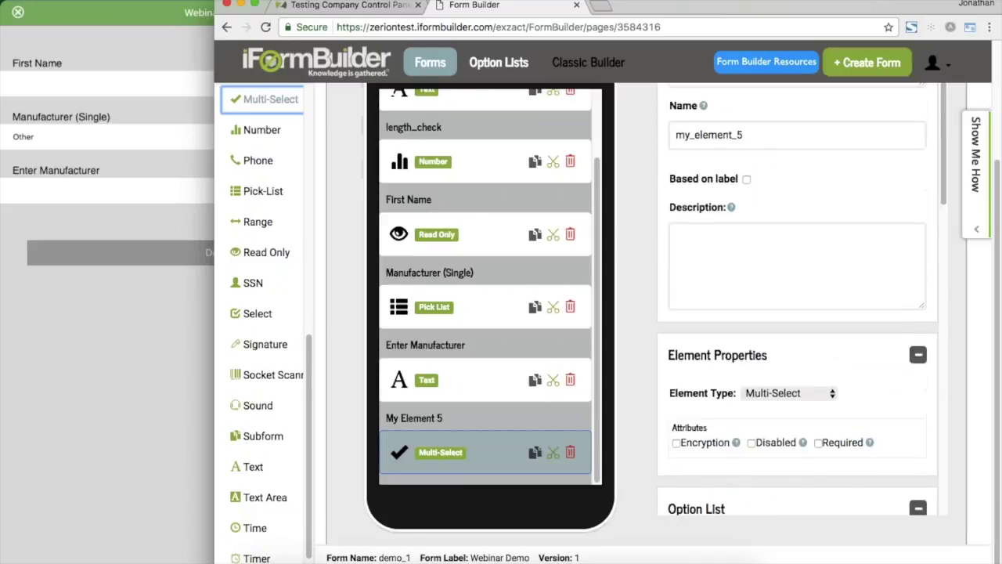
pyautogui.moveTo(737, 153); pyautogui.dragTo(620, 139)
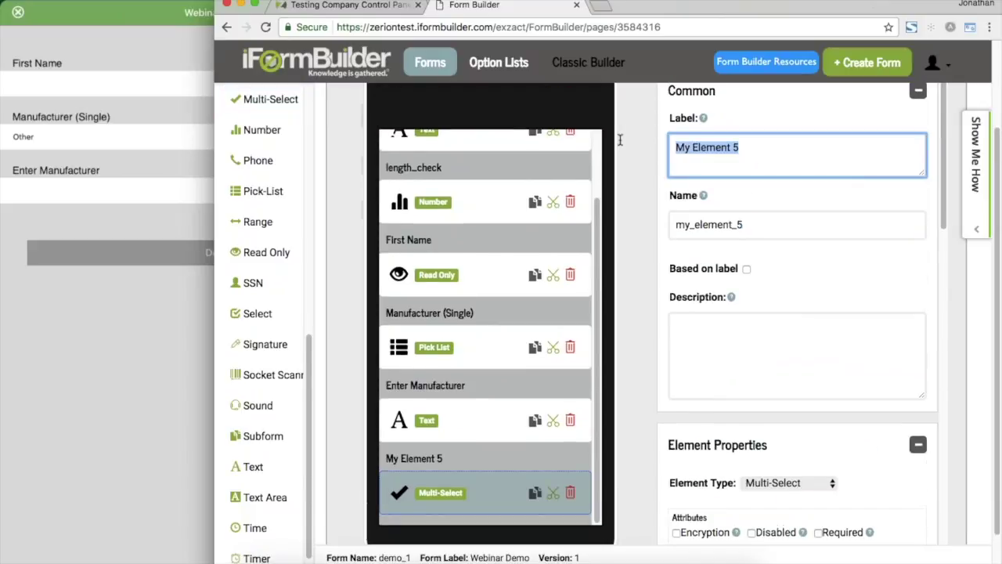
pyautogui.write('Enter Manufc')
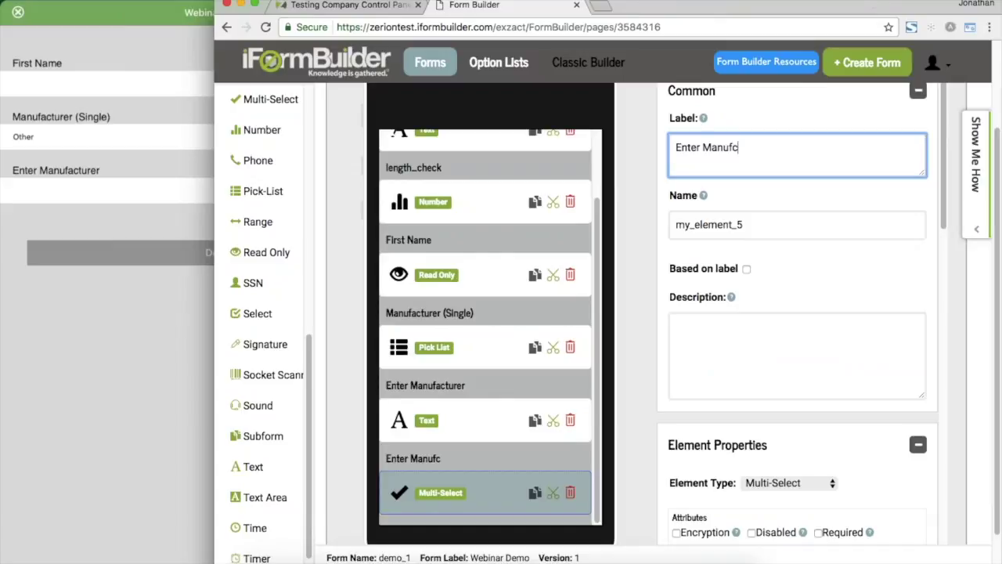
pyautogui.press('BackSpace')
pyautogui.write('acturers')
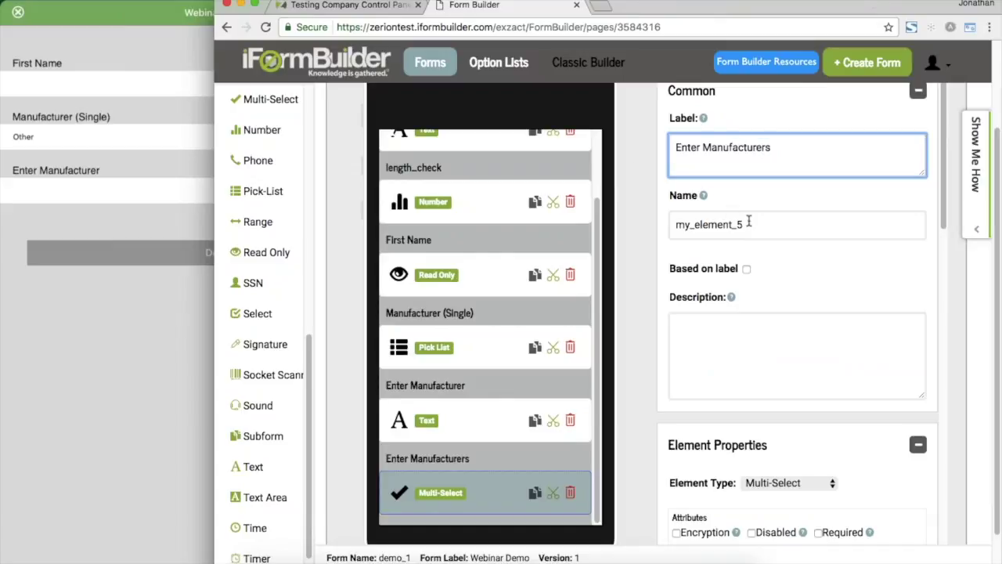
pyautogui.moveTo(750, 223); pyautogui.dragTo(625, 222)
pyautogui.write('multiselect')
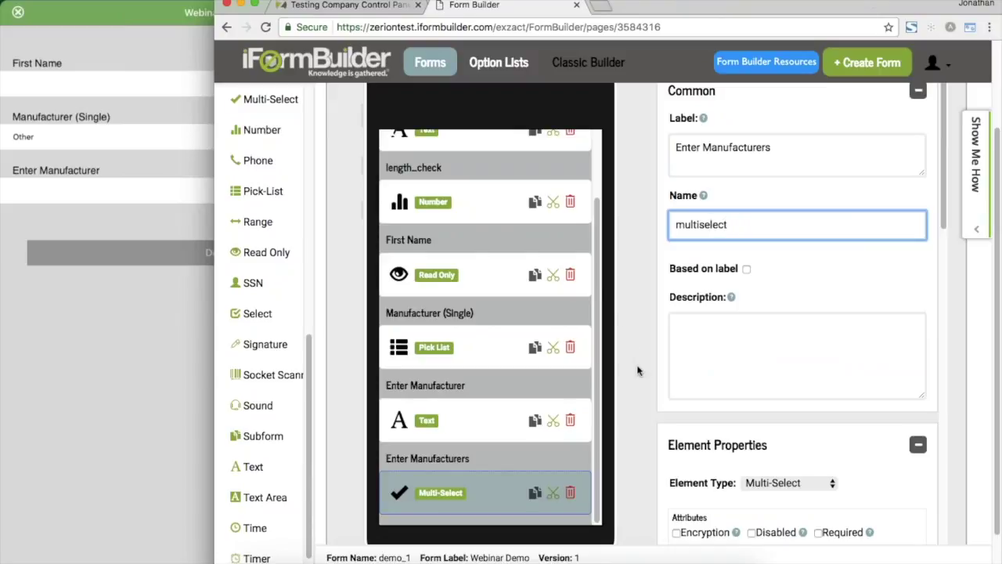
pyautogui.scroll(-5, 638, 370)
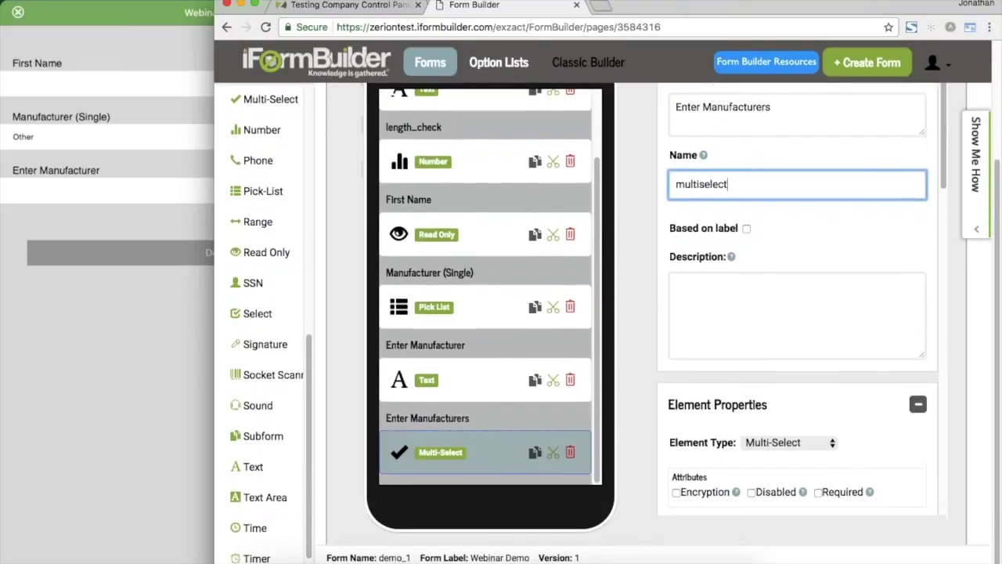
# Assign the Elevator Manufacturers option list to the Enter Manufacturers multi-select element.
pyautogui.scroll(-2, 797, 329)
pyautogui.click(797, 287)
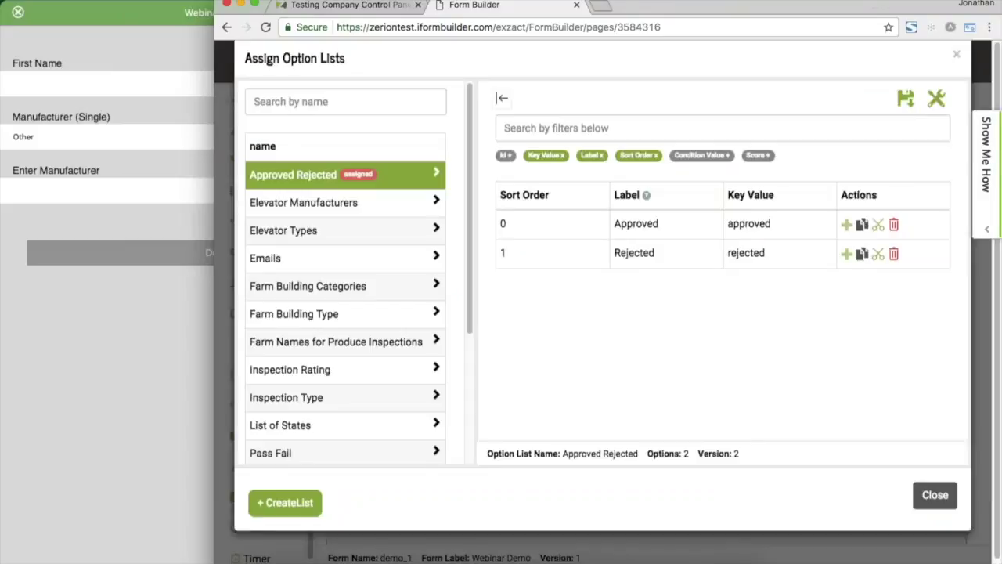
pyautogui.click(346, 237)
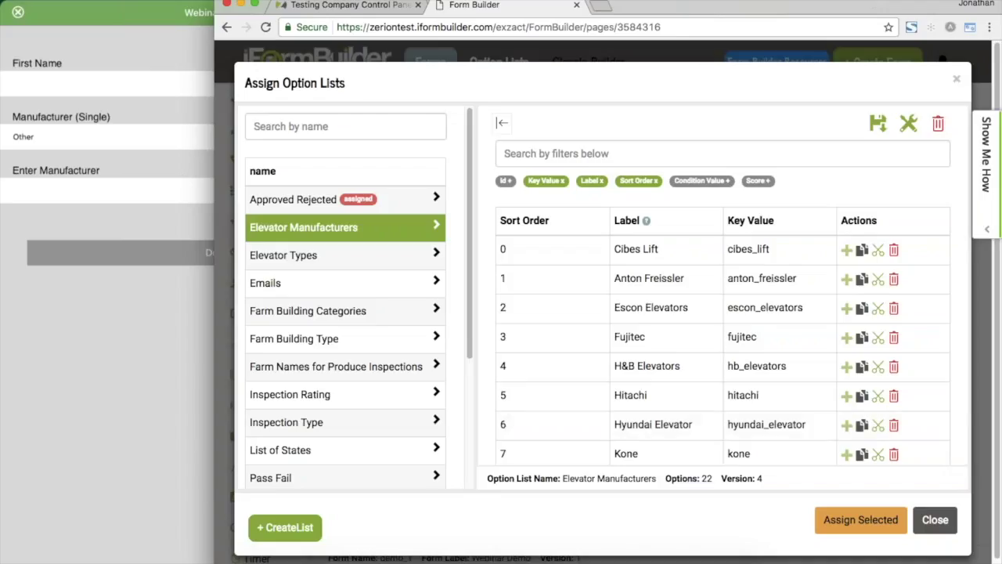
pyautogui.click(858, 521)
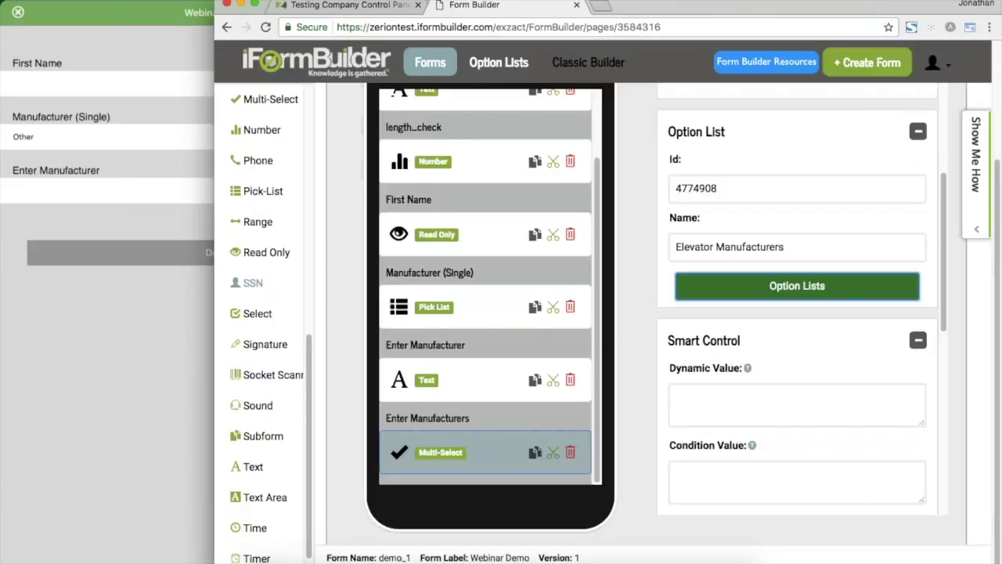
# Add a text element below the Enter Manufacturers multi-select and label it Enter Manufacturer.
pyautogui.click(247, 467)
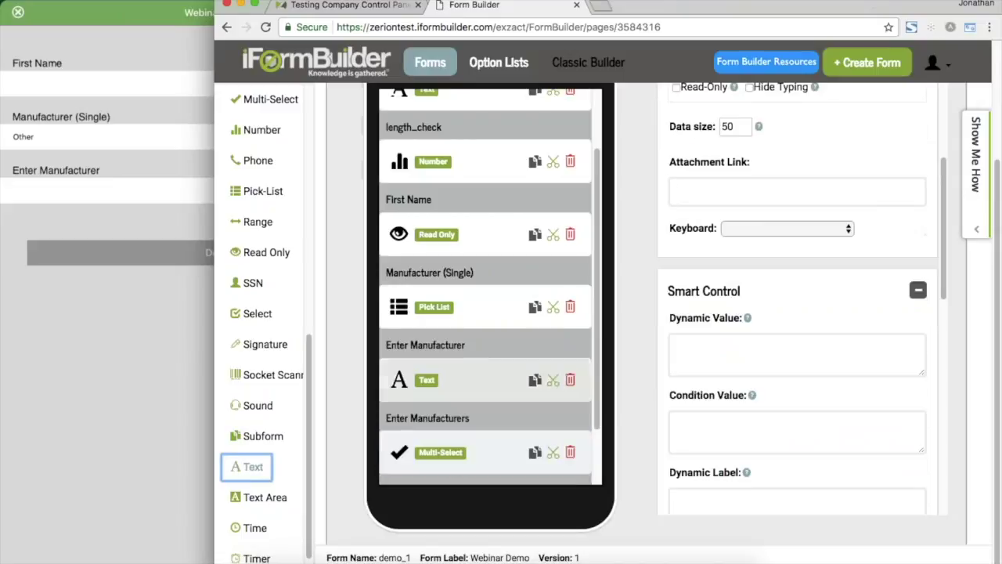
pyautogui.moveTo(947, 244); pyautogui.dragTo(939, 98)
pyautogui.click(747, 121)
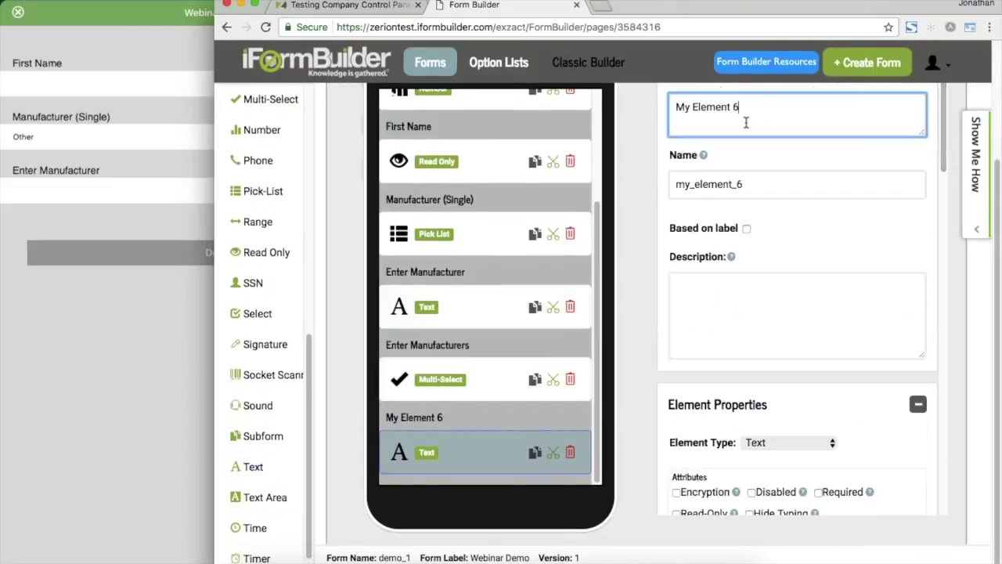
pyautogui.moveTo(747, 121); pyautogui.dragTo(667, 104)
pyautogui.write('Ente')
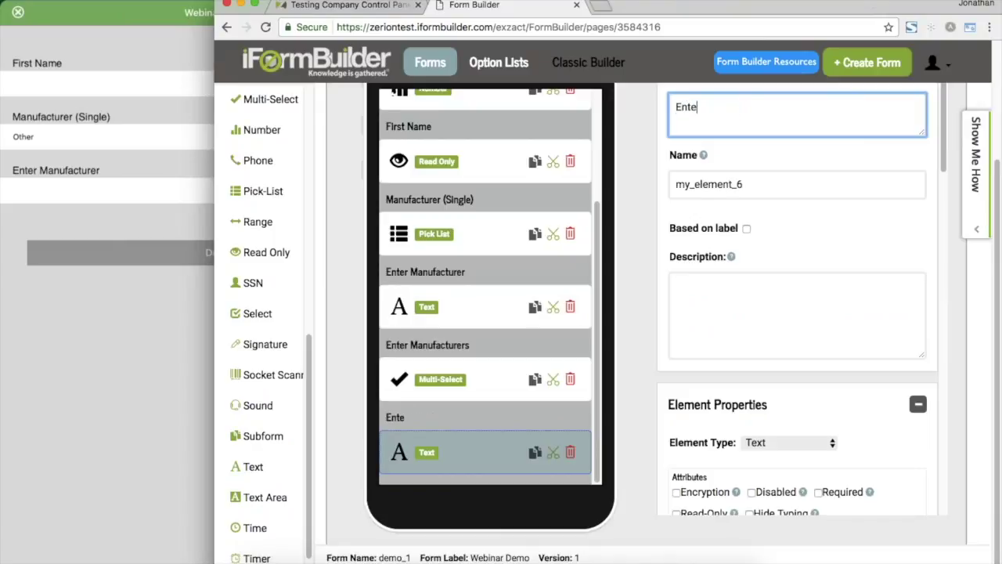
pyautogui.write('r Manufacturer')
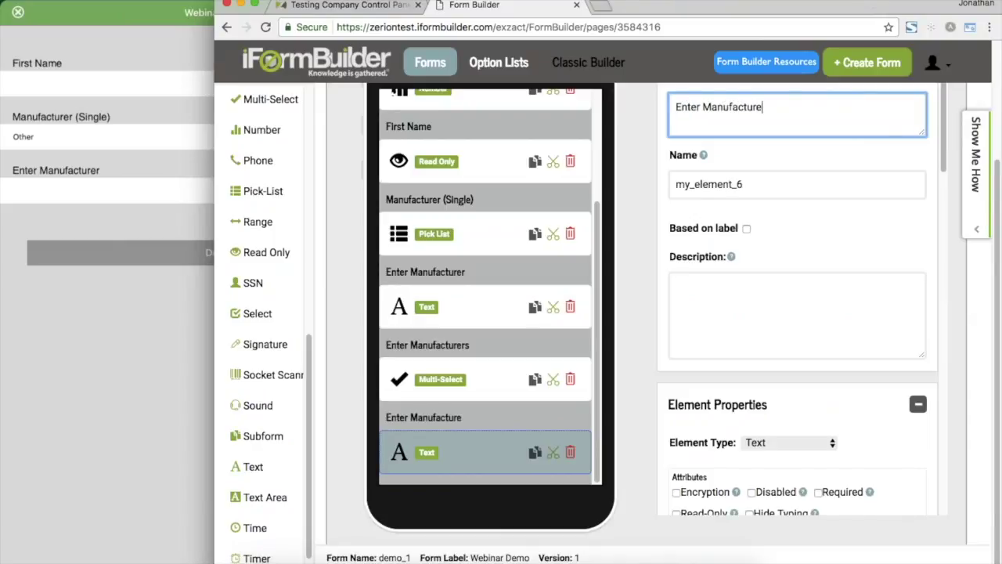
# Name the new text element multiselect_other and save the form.
pyautogui.press('Tab')
pyautogui.write('multi_s')
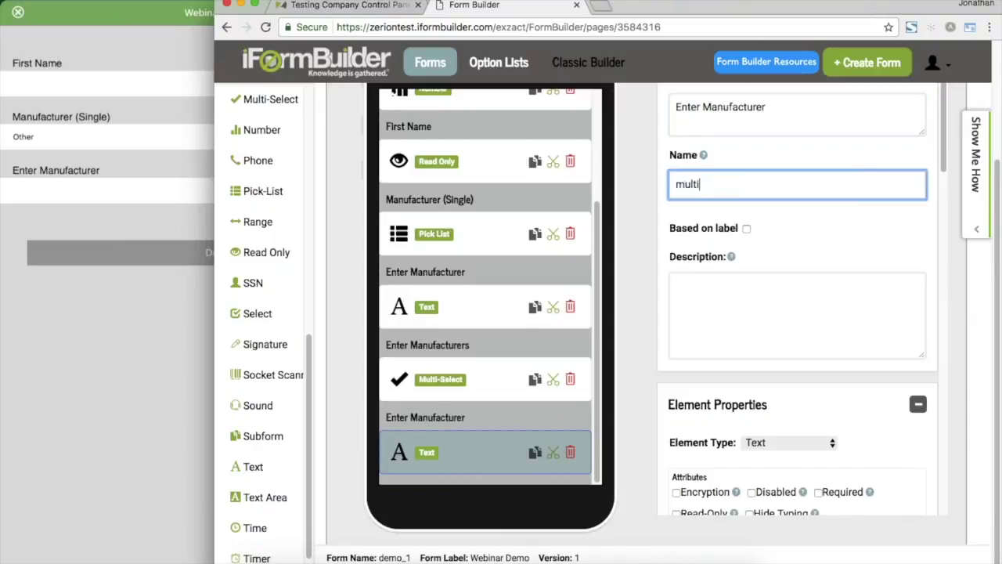
pyautogui.press('BackSpace')
pyautogui.press('BackSpace')
pyautogui.write('select_other')
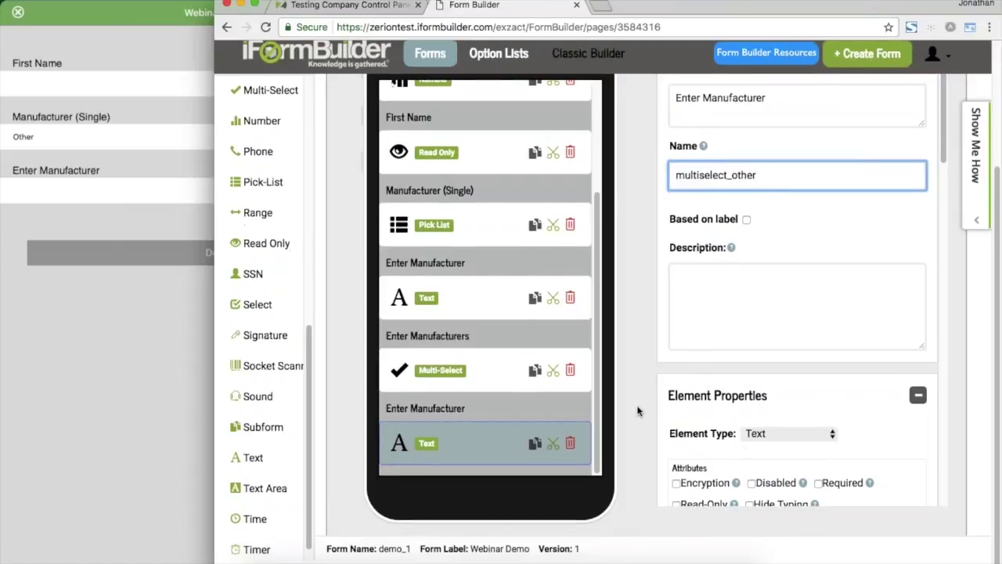
pyautogui.scroll(3, 900, 196)
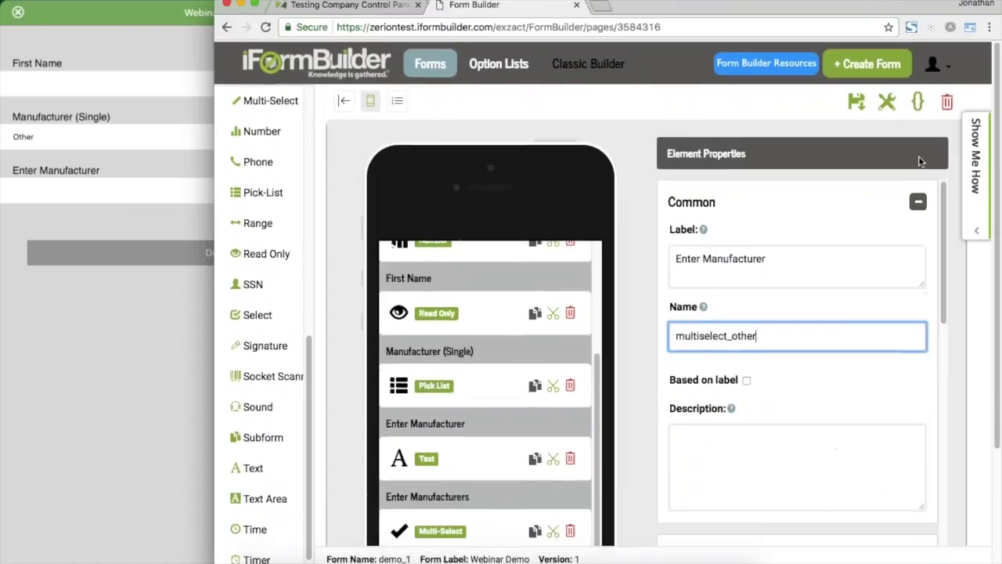
pyautogui.click(856, 100)
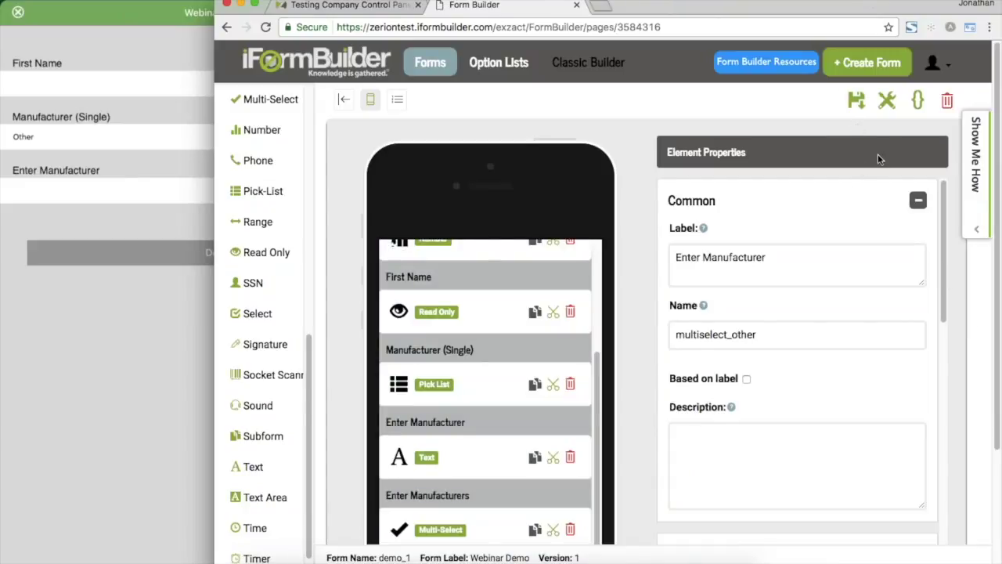
# Set the condition value of the multiselect_other text element to ZCDisplayKey_multiselect.search("other") != -1 and save the form.
pyautogui.moveTo(998, 309); pyautogui.dragTo(999, 399)
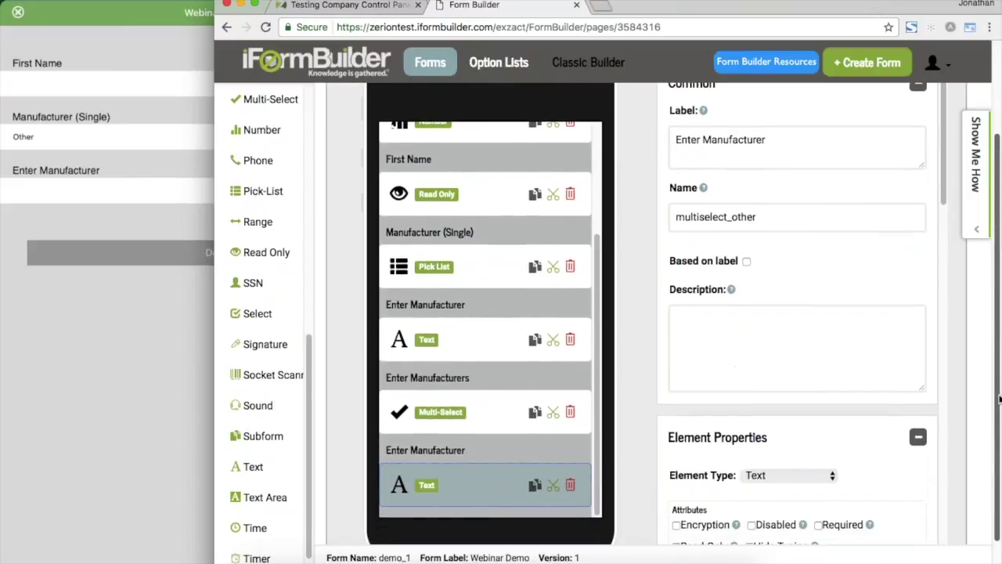
pyautogui.moveTo(946, 174); pyautogui.dragTo(944, 273)
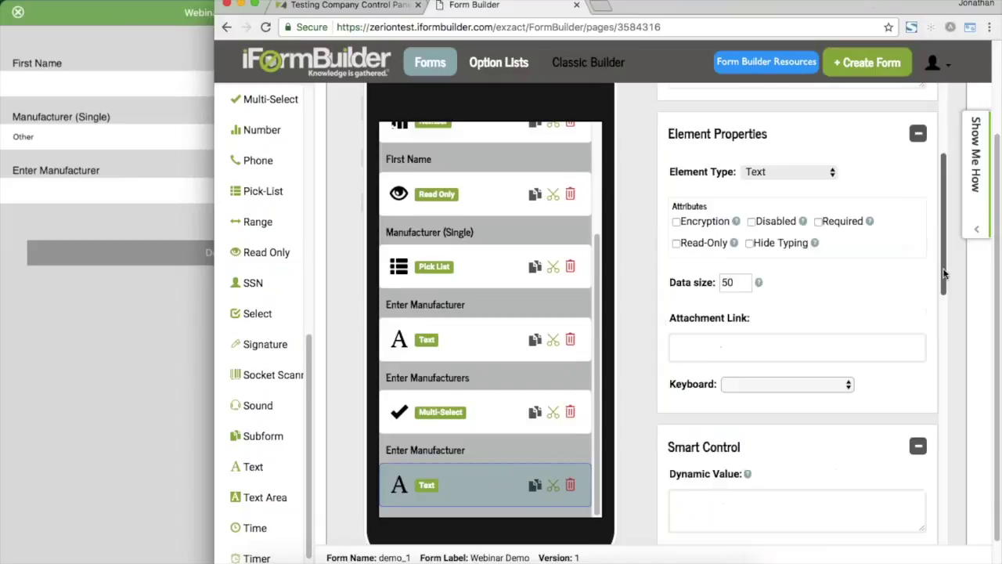
pyautogui.scroll(-7, 846, 306)
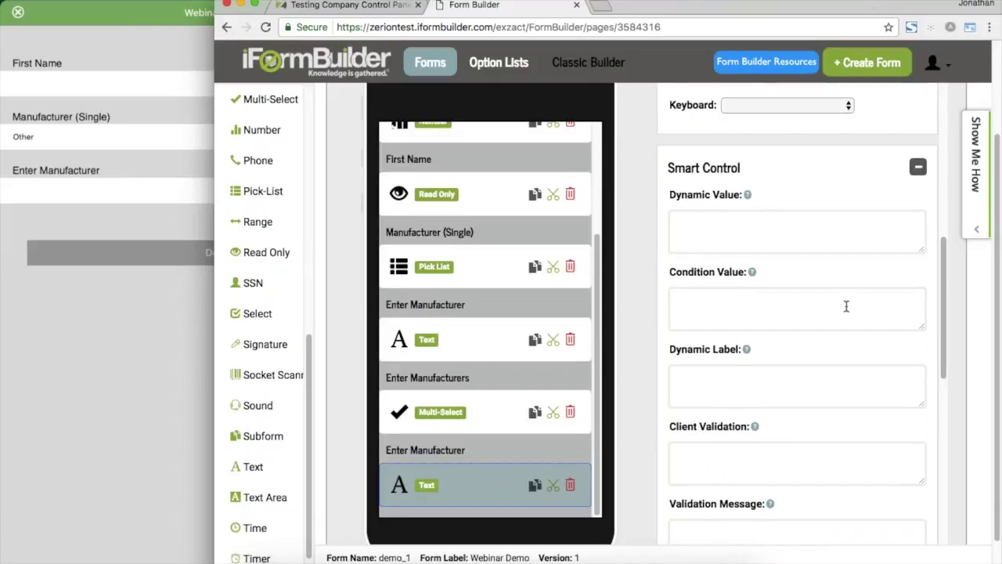
pyautogui.click(843, 306)
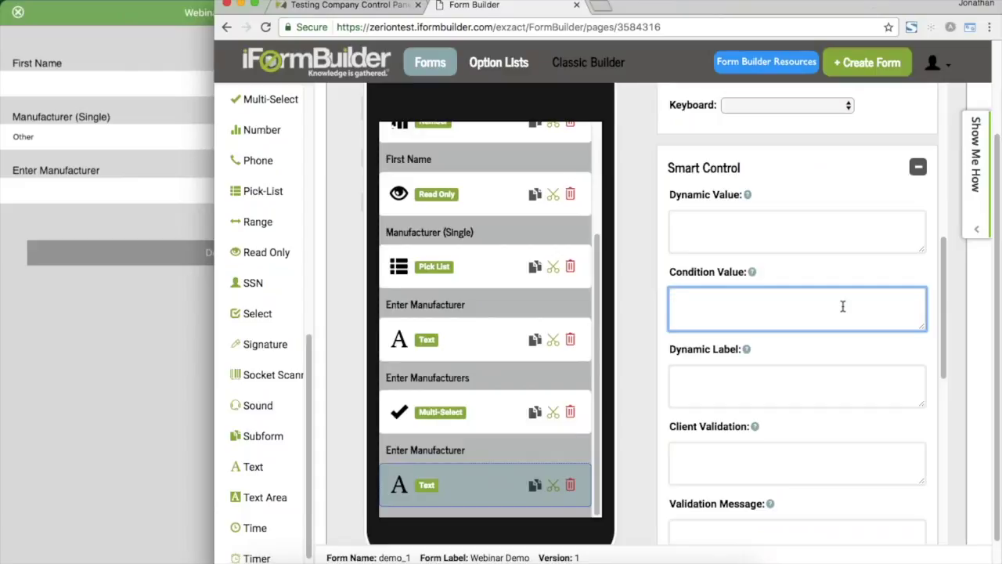
pyautogui.write('ZCDisplayKey_multiselect')
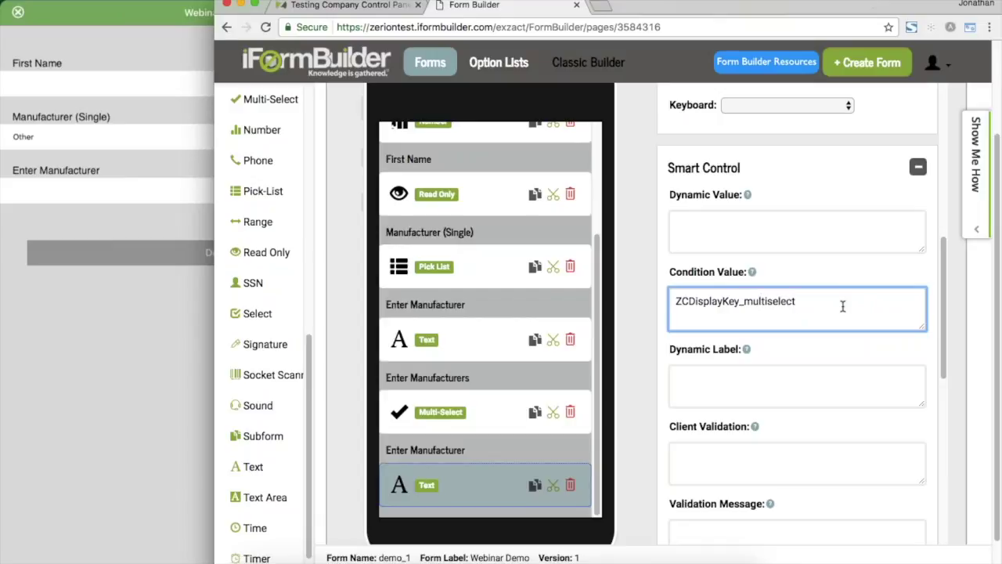
pyautogui.write('.search')
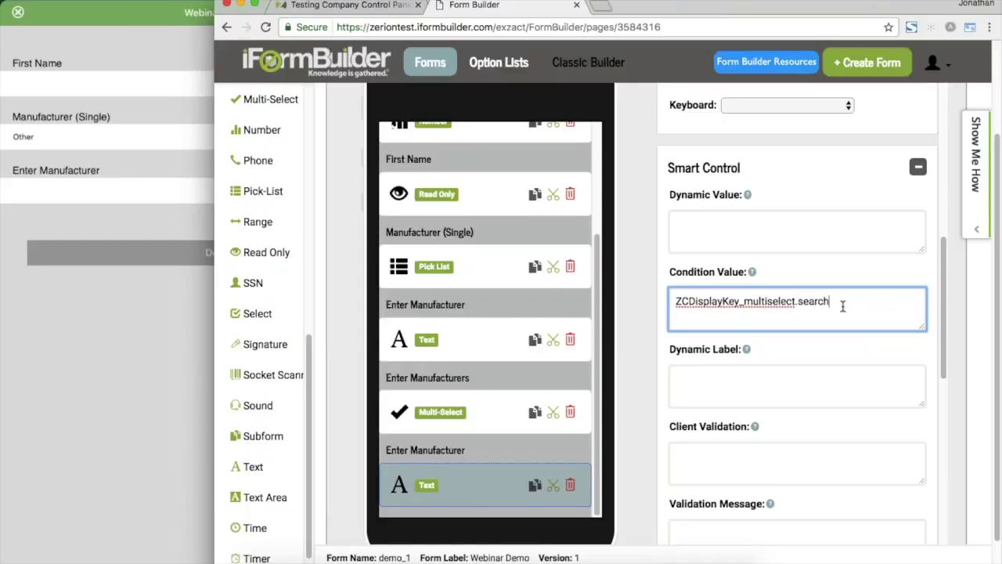
pyautogui.write('("other") != -1')
pyautogui.click(889, 280)
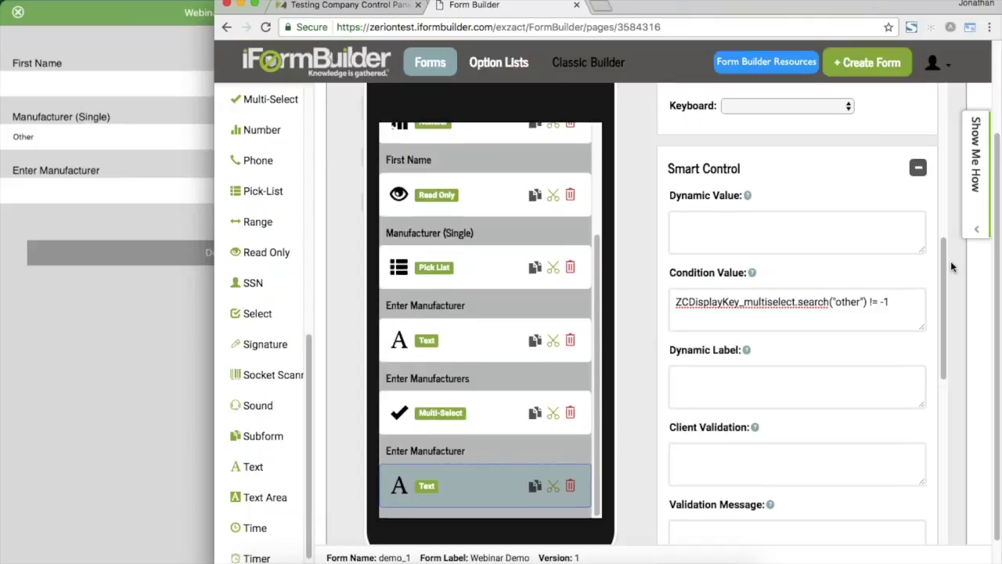
pyautogui.scroll(3, 952, 267)
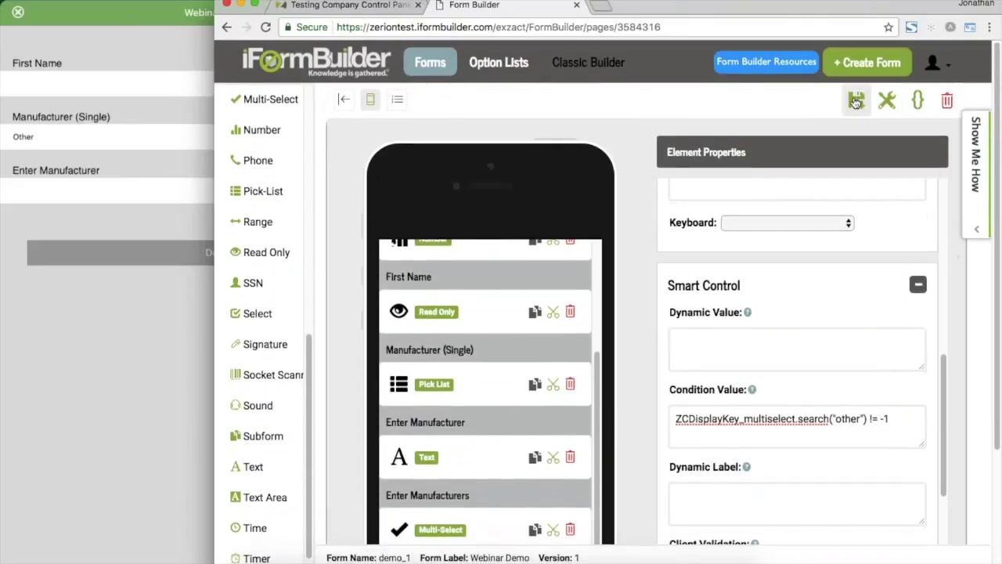
pyautogui.click(857, 102)
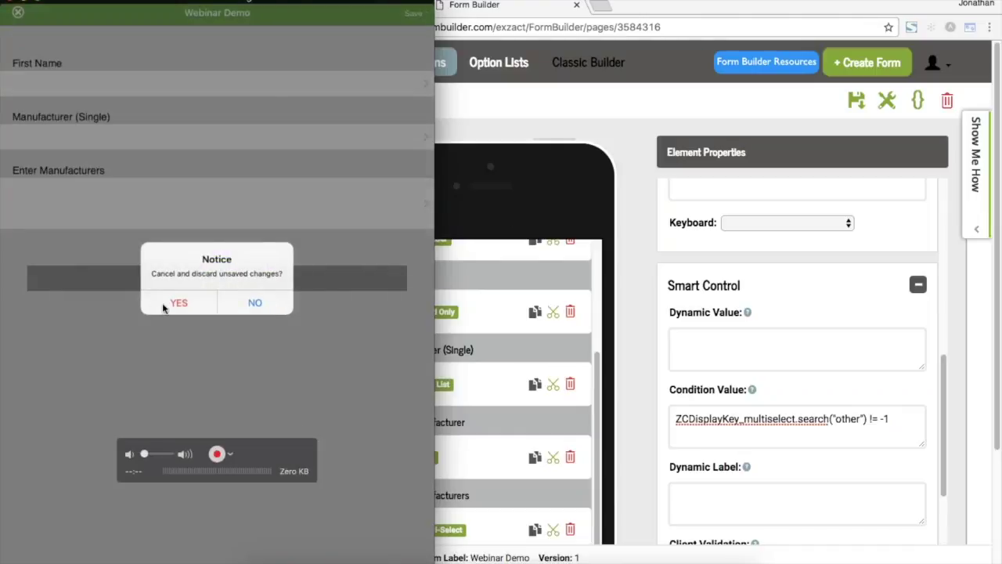
# Discard the unsaved Webinar Demo entry in the mobile app and return to the form builder.
pyautogui.click(175, 303)
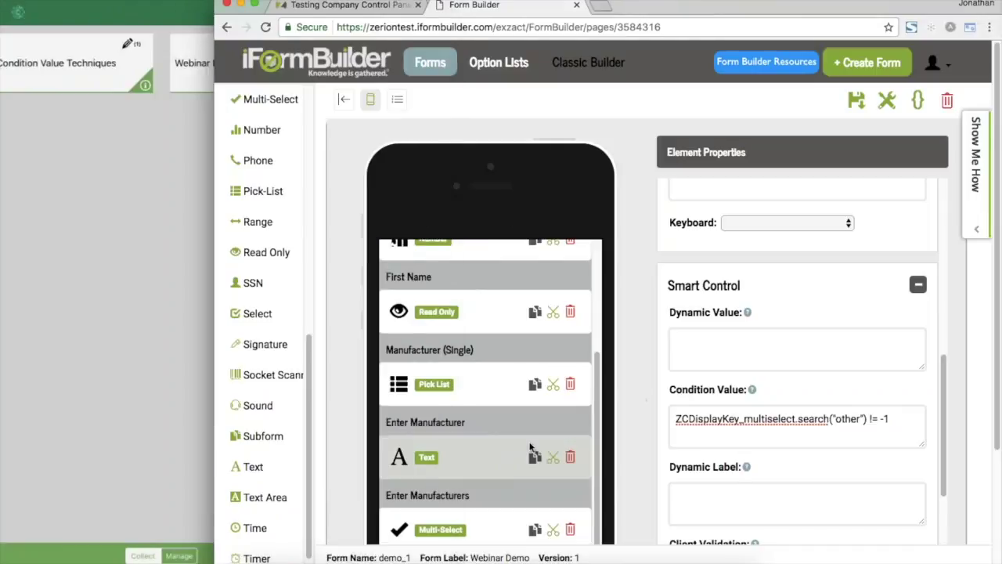
pyautogui.click(534, 455)
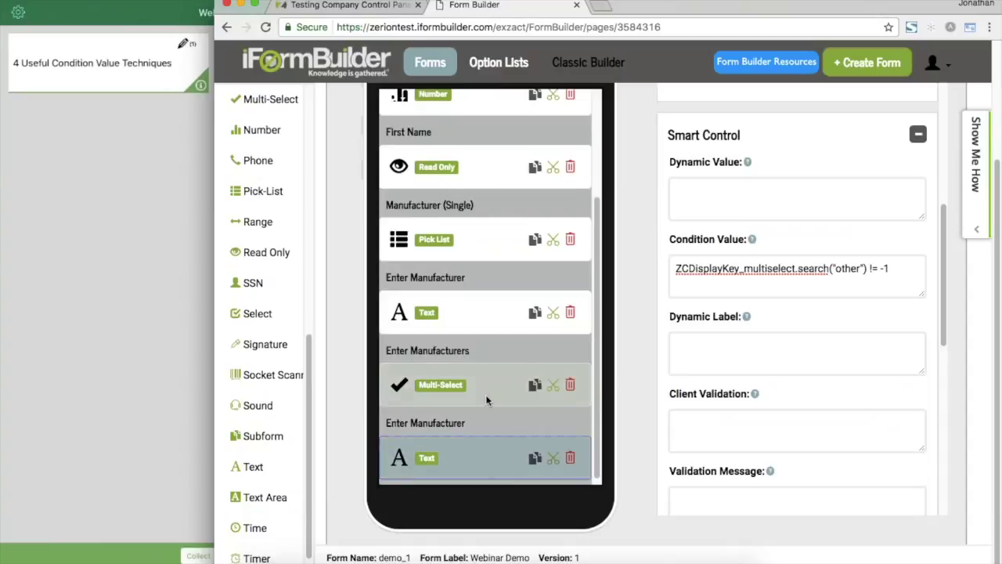
# Change the label of the Enter Manufacturers multi-select element to Manufacturers (Multiple).
pyautogui.click(487, 400)
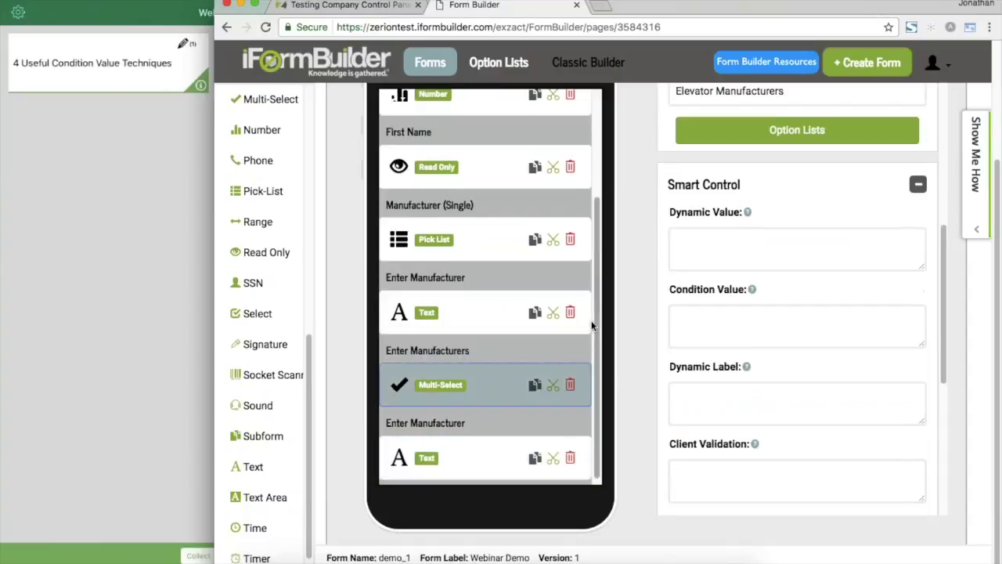
pyautogui.scroll(5, 660, 258)
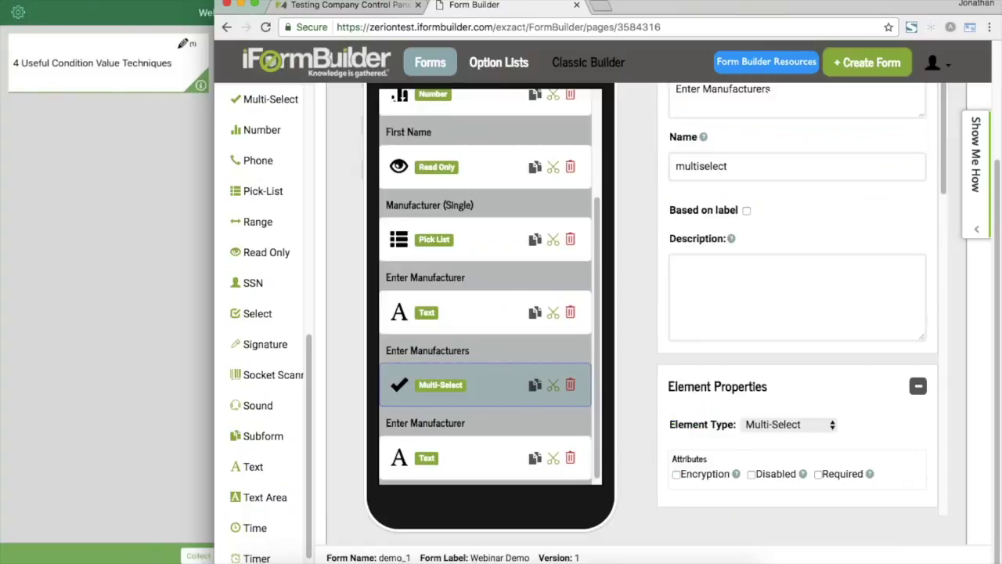
pyautogui.moveTo(787, 117); pyautogui.dragTo(672, 89)
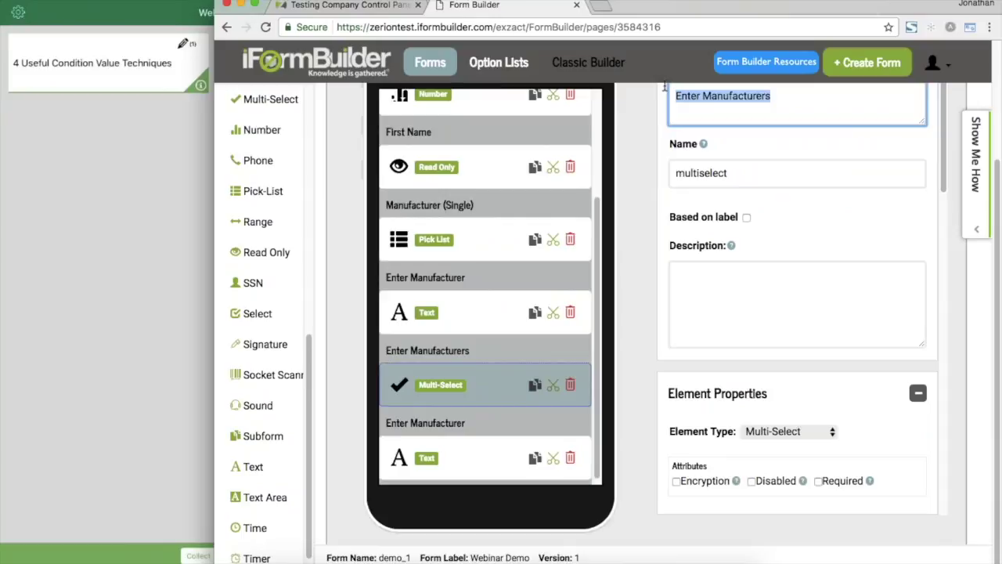
pyautogui.write('Manufacturers (')
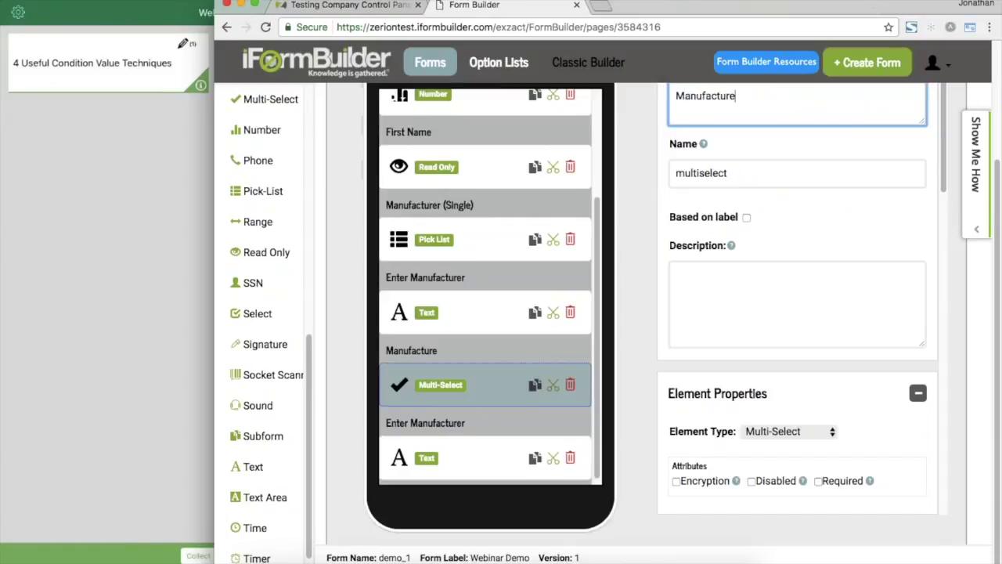
pyautogui.write('M')
pyautogui.press('BackSpace')
pyautogui.press('BackSpace')
pyautogui.write('(Multiple)')
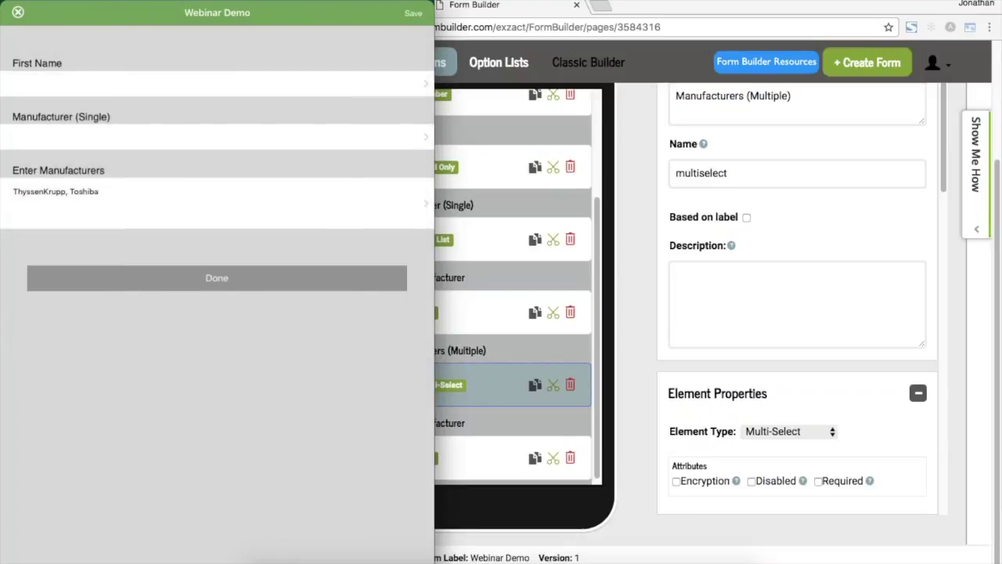
# Switch from the mobile app back to the form builder and review the Manufacturers (Multiple) element's properties.
pyautogui.click(877, 235)
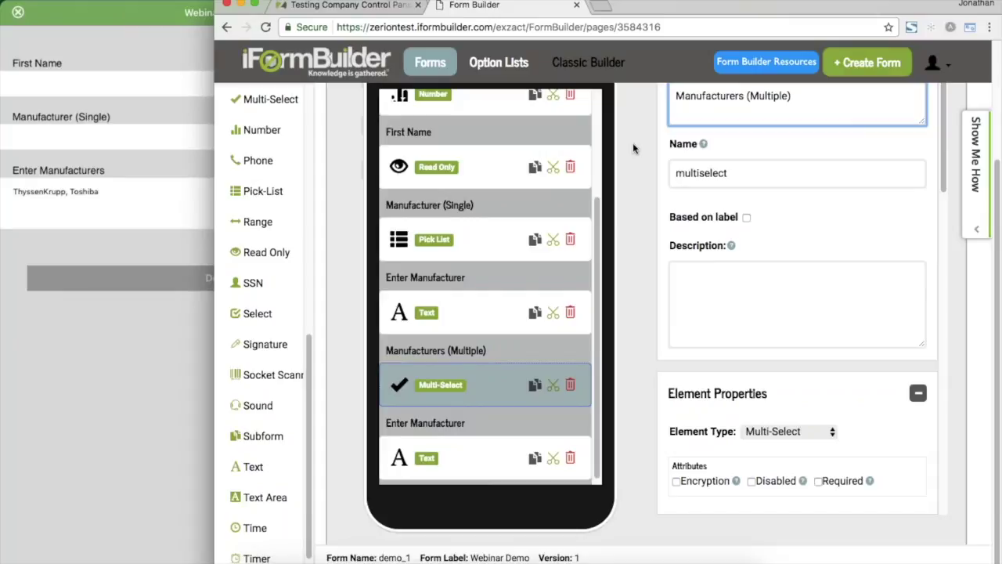
pyautogui.scroll(3, 671, 288)
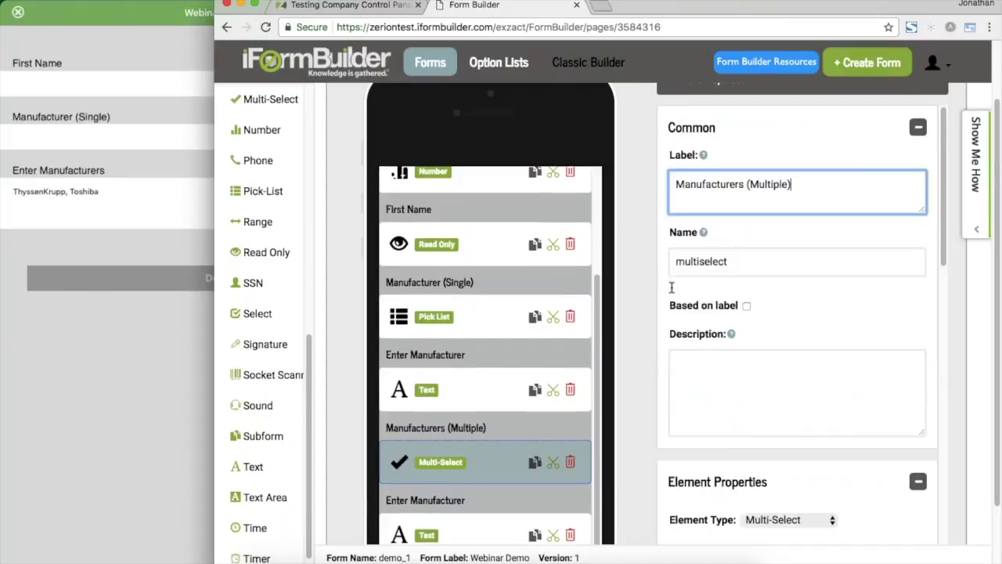
pyautogui.scroll(-1, 671, 287)
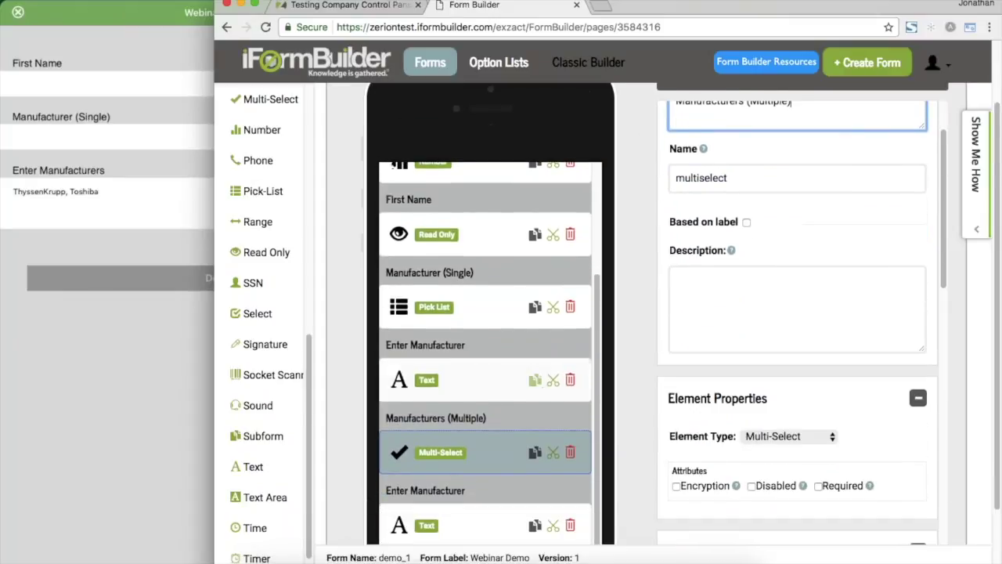
pyautogui.click(476, 452)
pyautogui.click(932, 253)
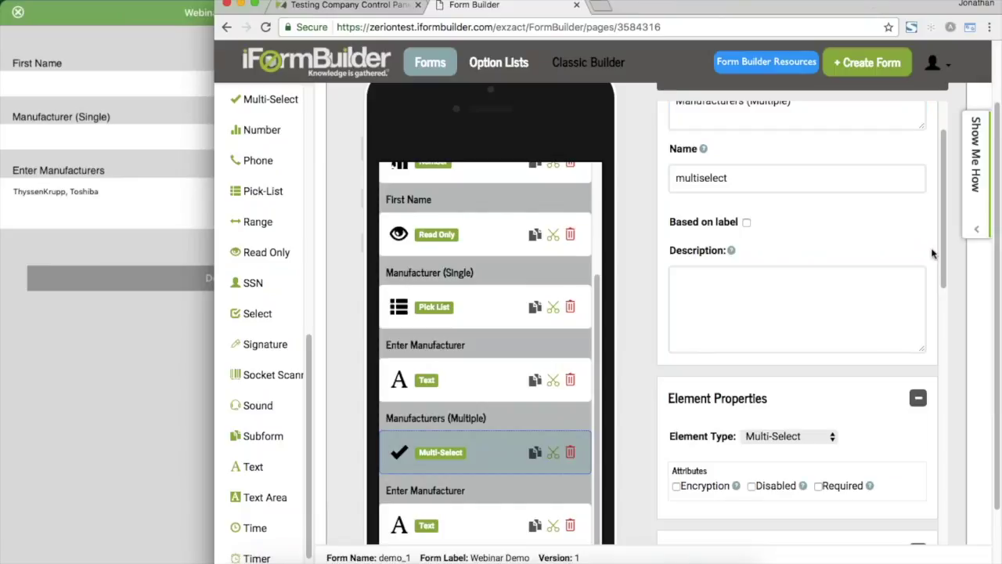
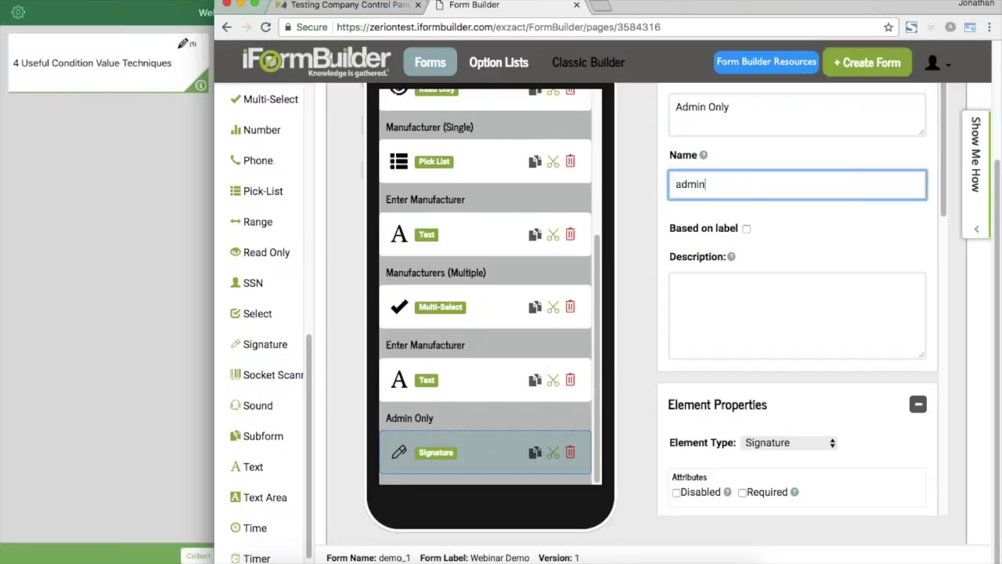
# Set the name of the Admin Only signature element to admin.
pyautogui.press('BackSpace')
pyautogui.press('BackSpace')
pyautogui.press('BackSpace')
pyautogui.press('BackSpace')
pyautogui.press('BackSpace')
pyautogui.moveTo(709, 184); pyautogui.dragTo(659, 179)
pyautogui.click(645, 207)
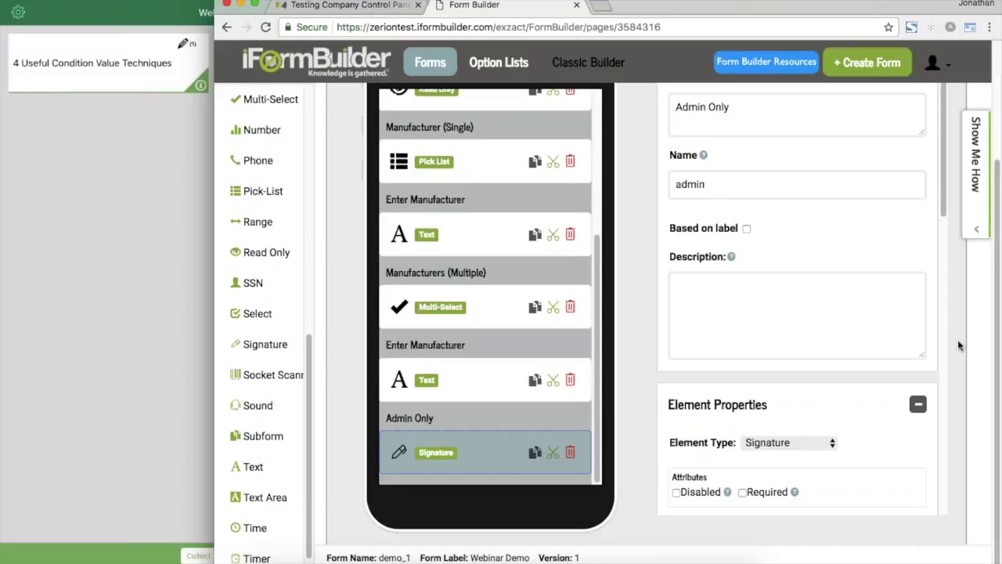
# Start an empty checkUser function below the comment line in the form's page-level JavaScript.
pyautogui.scroll(4, 958, 346)
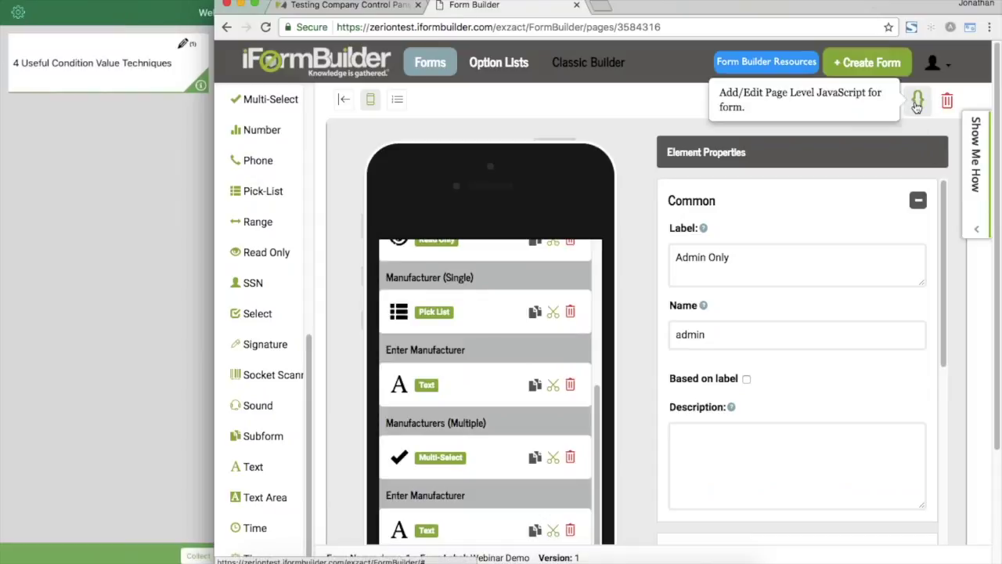
pyautogui.click(917, 102)
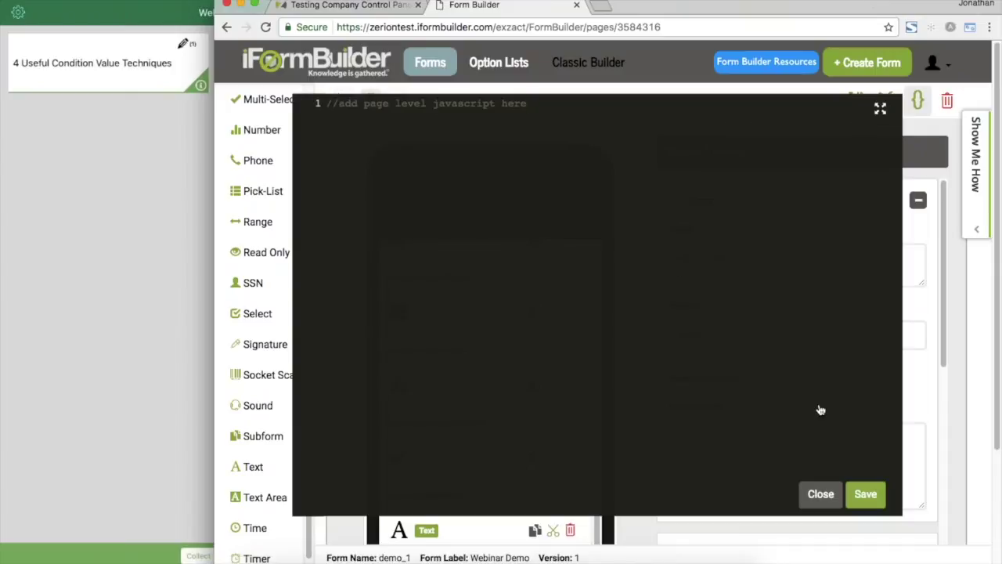
pyautogui.click(820, 492)
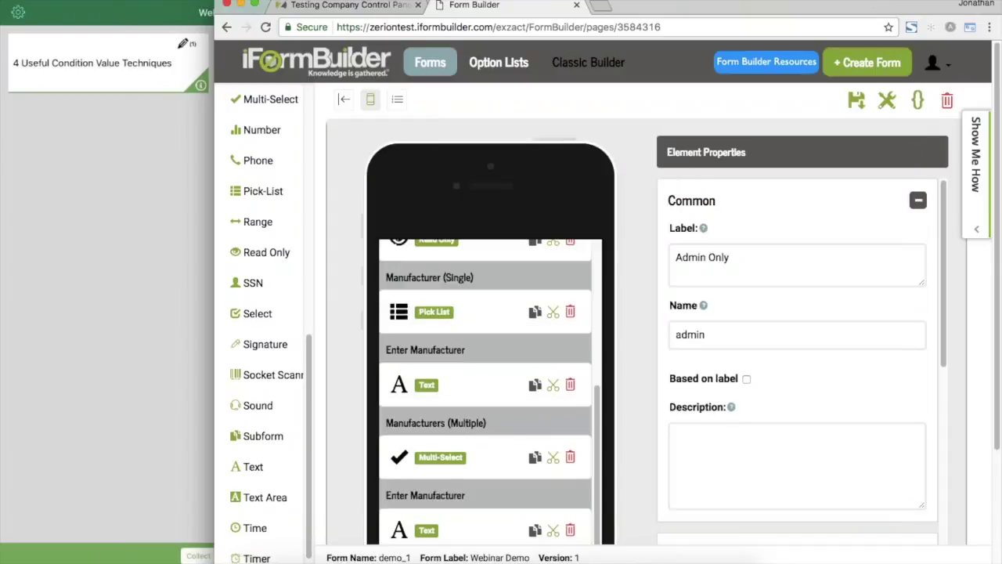
pyautogui.click(919, 101)
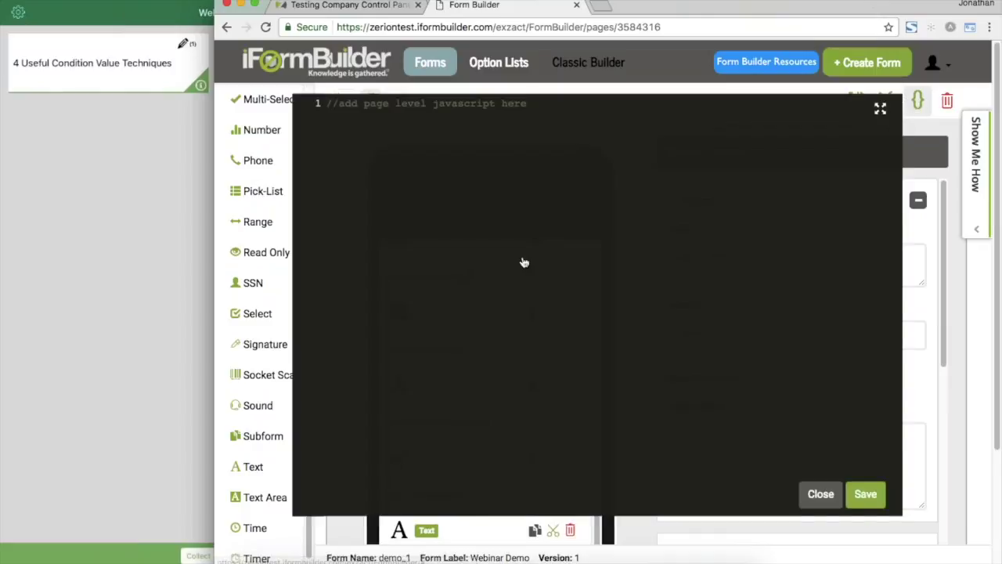
pyautogui.press('Return')
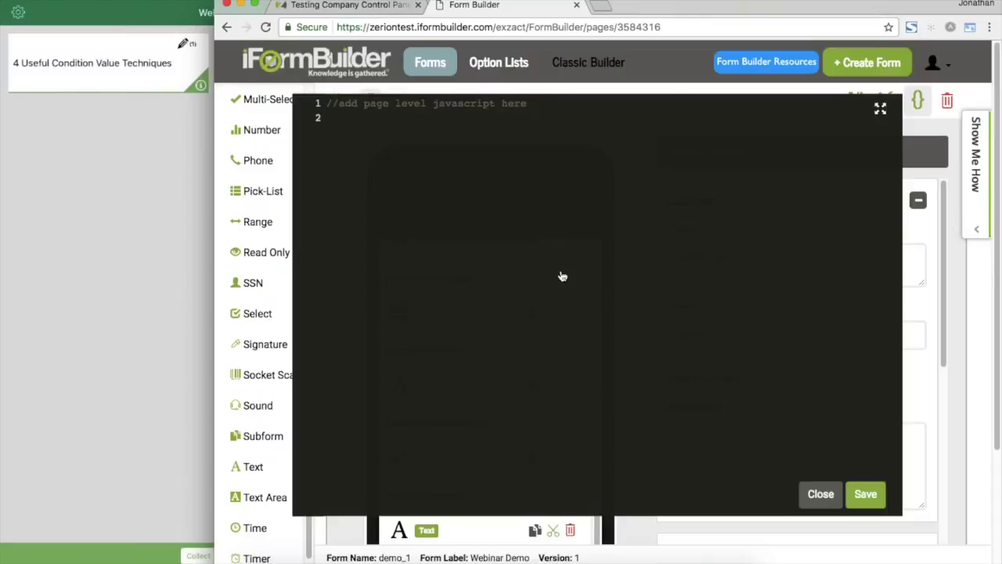
pyautogui.write('function')
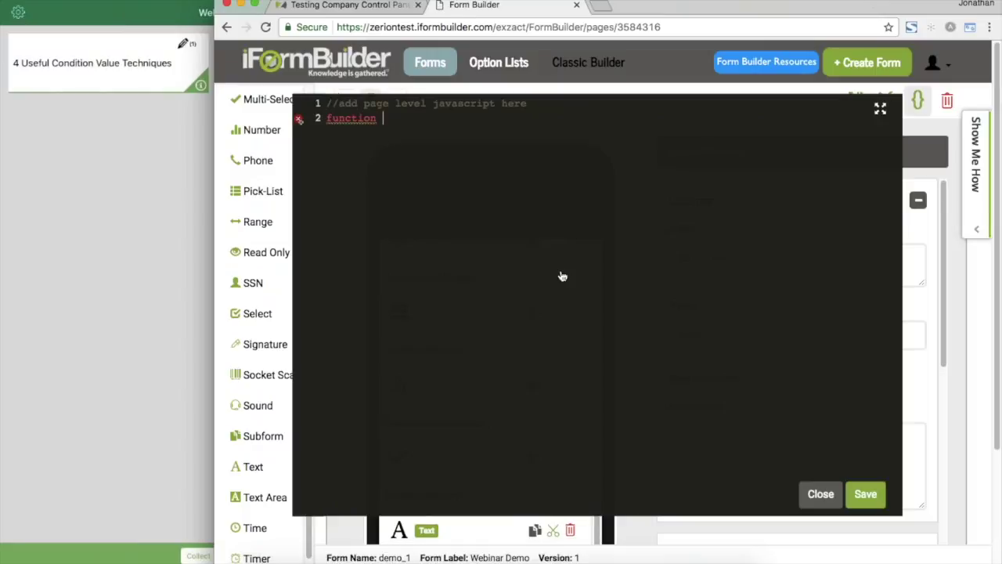
pyautogui.write(' checkUser')
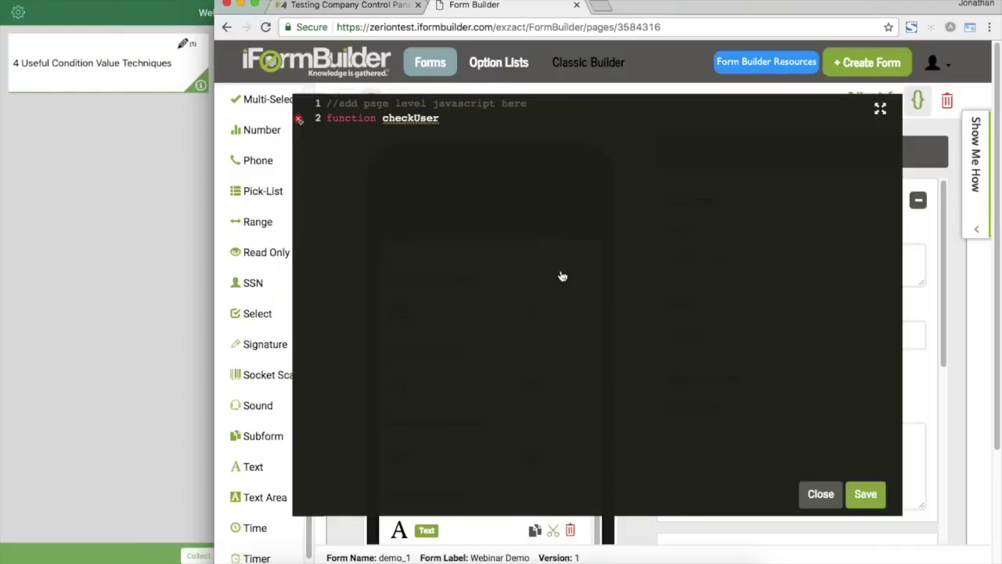
pyautogui.write('() {')
pyautogui.press('Return')
pyautogui.press('Return')
pyautogui.write('}')
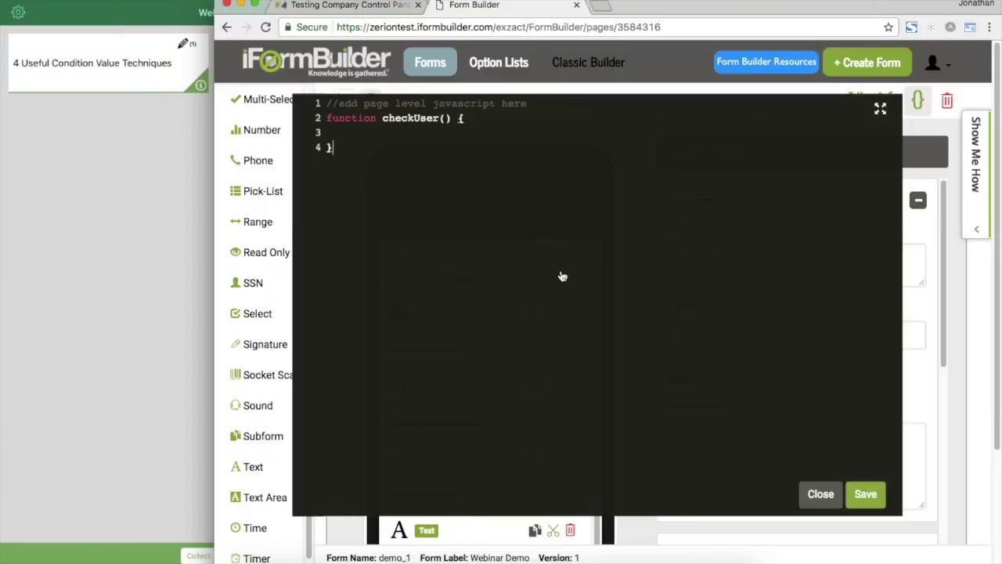
# Give the checkUser function a username parameter.
pyautogui.press('Up')
pyautogui.press('Up')
pyautogui.press('End')
pyautogui.press('Left')
pyautogui.press('Left')
pyautogui.press('Left')
pyautogui.write('username')
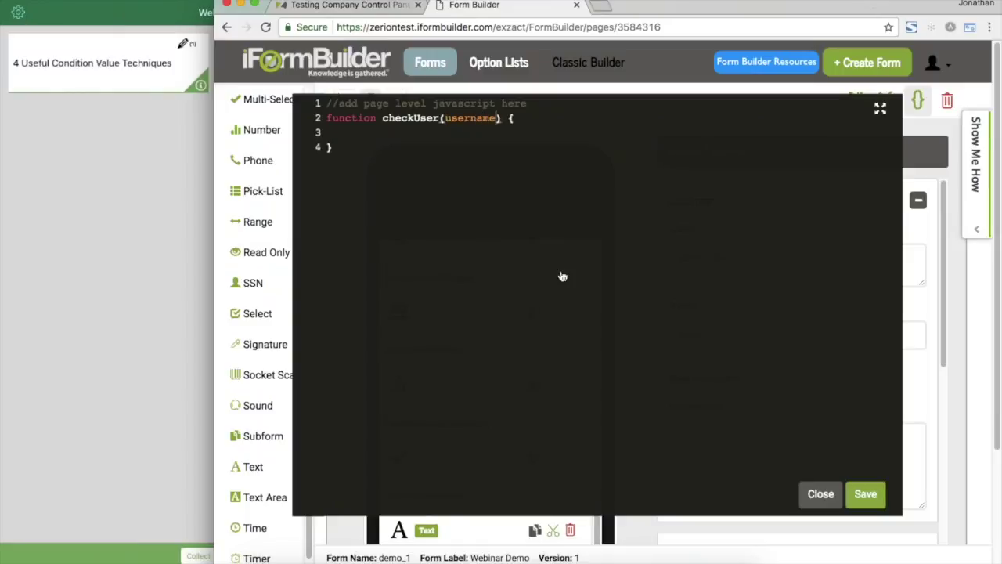
# Declare a validUsers array inside checkUser that holds the admin's username as its single string entry.
pyautogui.press('Down')
pyautogui.write('var')
pyautogui.write('_')
pyautogui.write('validUs')
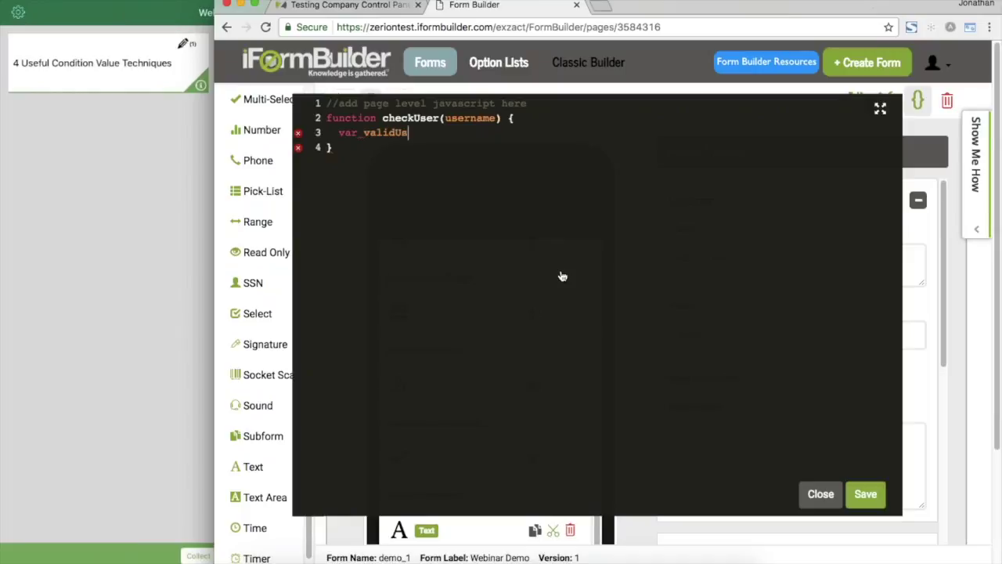
pyautogui.write('ers = [];')
pyautogui.press('Left')
pyautogui.press('Left')
pyautogui.write("'")
pyautogui.write('webinar')
pyautogui.hotkey('shift', 'Left')
pyautogui.hotkey('shift', 'Left')
pyautogui.hotkey('shift', 'Left')
pyautogui.hotkey('shift', 'Left')
pyautogui.hotkey('shift', 'Left')
pyautogui.hotkey('shift', 'Left')
pyautogui.hotkey('shift', 'Left')
pyautogui.write('jhsu')
pyautogui.press('Right')
pyautogui.press('Right')
pyautogui.press('Right')
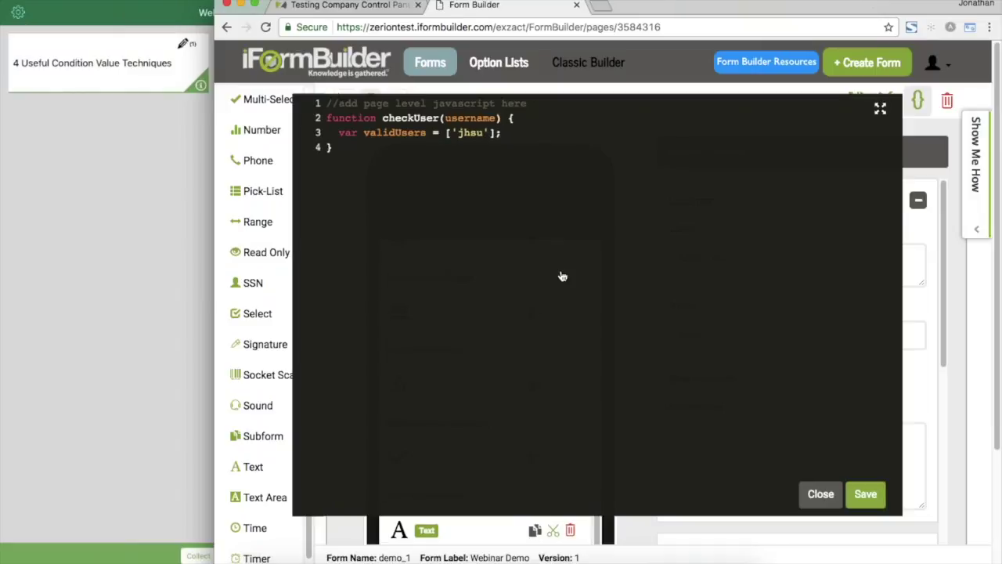
# Add an if/else block with an empty condition below the validUsers declaration.
pyautogui.press('Return')
pyautogui.write('if() {')
pyautogui.press('Return')
pyautogui.press('Return')
pyautogui.write('} else {')
pyautogui.press('Return')
pyautogui.press('Return')
pyautogui.write('}')
pyautogui.press('Up')
pyautogui.press('Up')
pyautogui.press('Up')
pyautogui.press('Up')
pyautogui.press('Right')
pyautogui.press('Right')
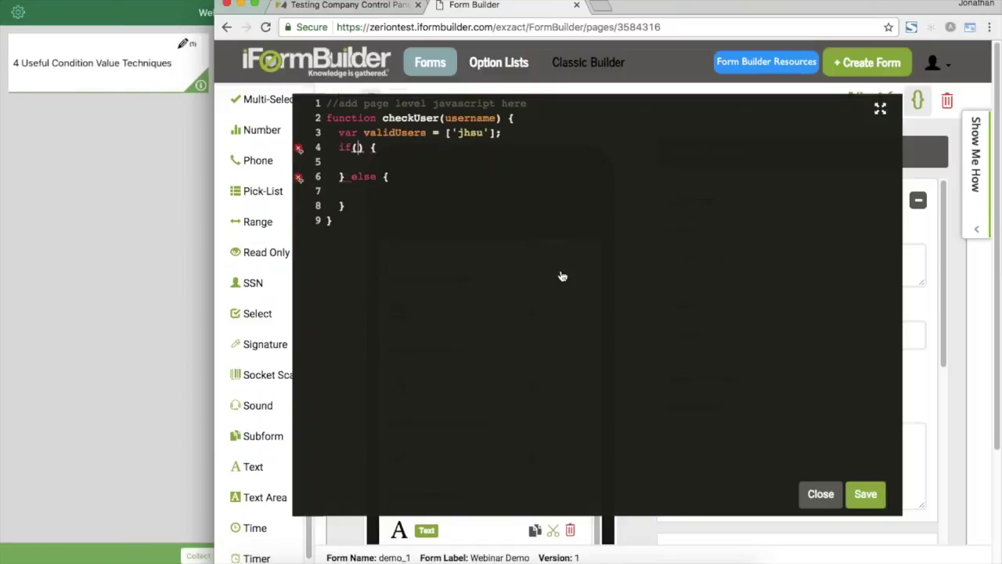
# Return "true" in the if branch and "false" in the else branch.
pyautogui.press('Down')
pyautogui.write('return "true";')
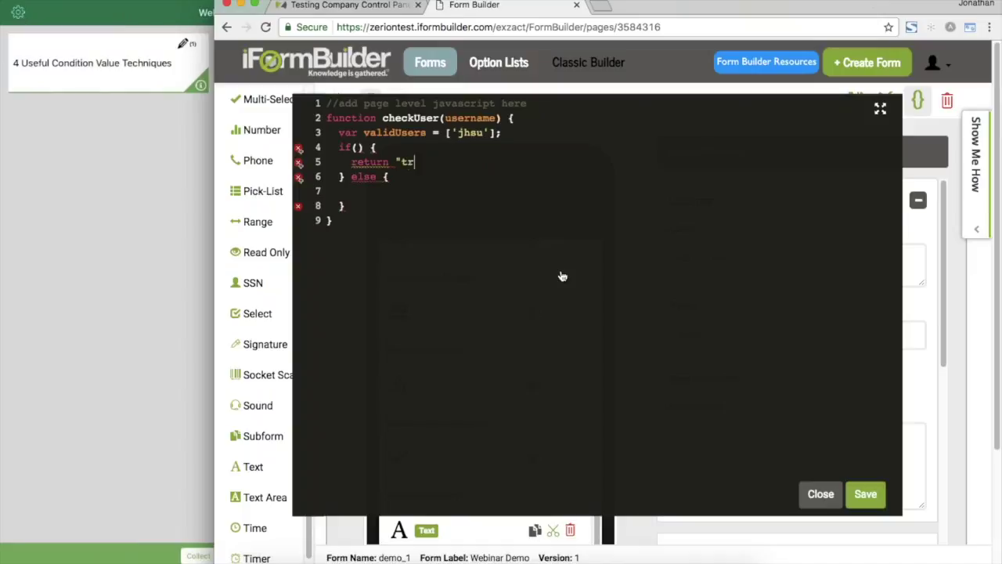
pyautogui.press('Down')
pyautogui.press('Down')
pyautogui.write('return "fa')
pyautogui.write('";')
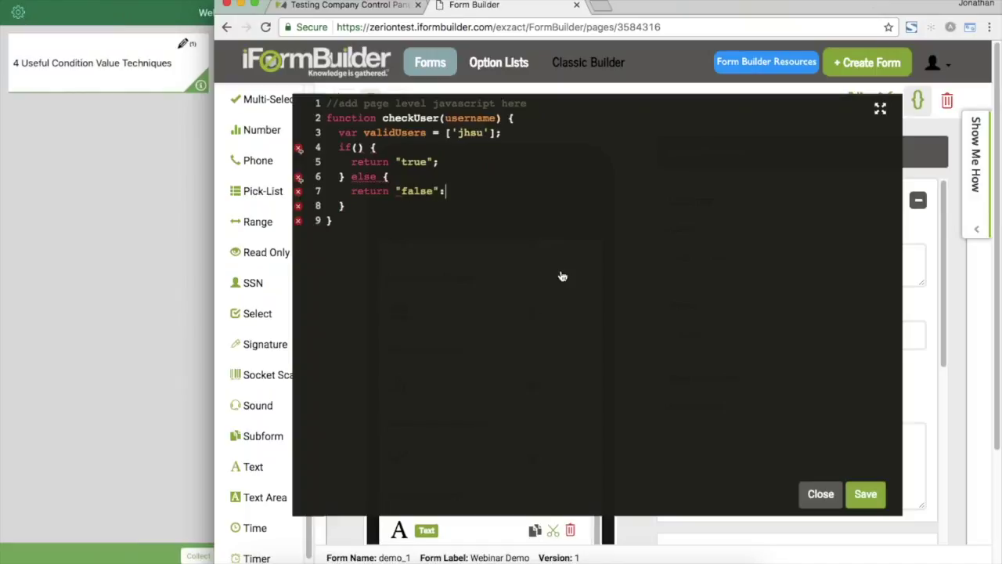
# Set the if condition to validUsers.indexOf(username).
pyautogui.press('Up')
pyautogui.press('Up')
pyautogui.press('Left')
pyautogui.press('Left')
pyautogui.press('Left')
pyautogui.write('validUsers')
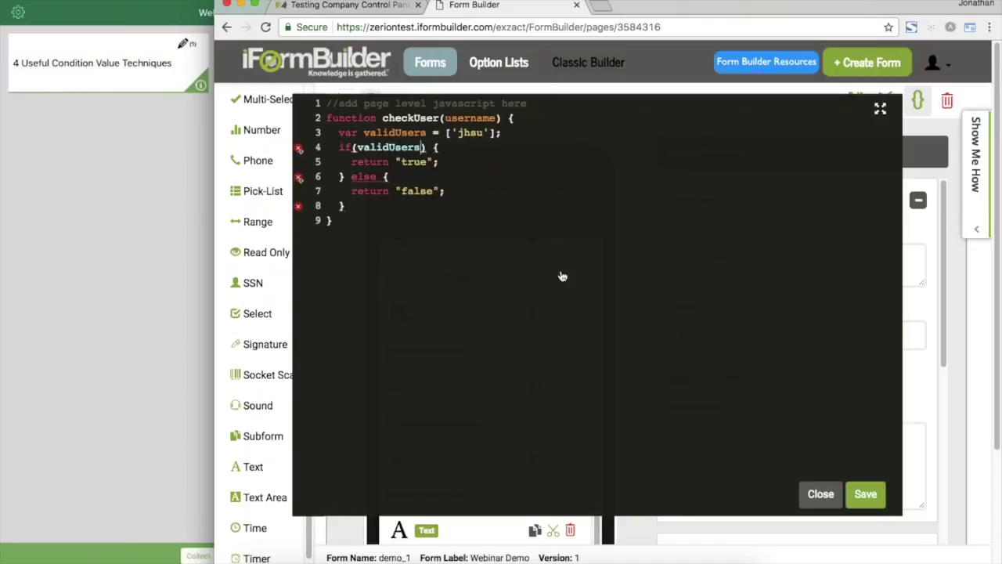
pyautogui.write('.')
pyautogui.write('indexO')
pyautogui.write('f()')
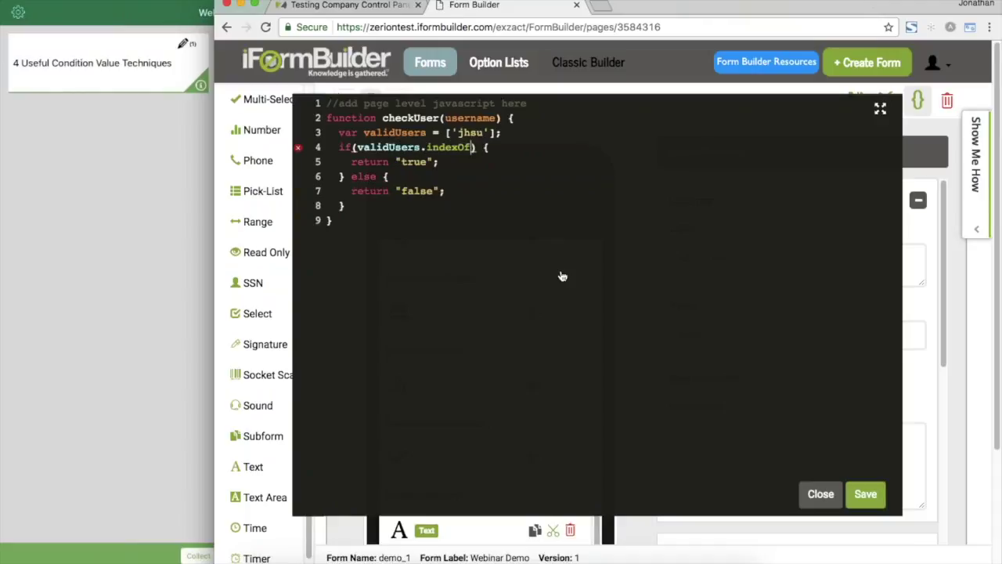
pyautogui.press('Left')
pyautogui.write('username')
# Save the checkUser script and close the page-level JavaScript editor.
pyautogui.hotkey('shift', 'Left')
pyautogui.hotkey('shift', 'Left')
pyautogui.hotkey('shift', 'Left')
pyautogui.hotkey('shift', 'Left')
pyautogui.hotkey('shift', 'Left')
pyautogui.hotkey('shift', 'Left')
pyautogui.hotkey('shift', 'Left')
pyautogui.hotkey('shift', 'Left')
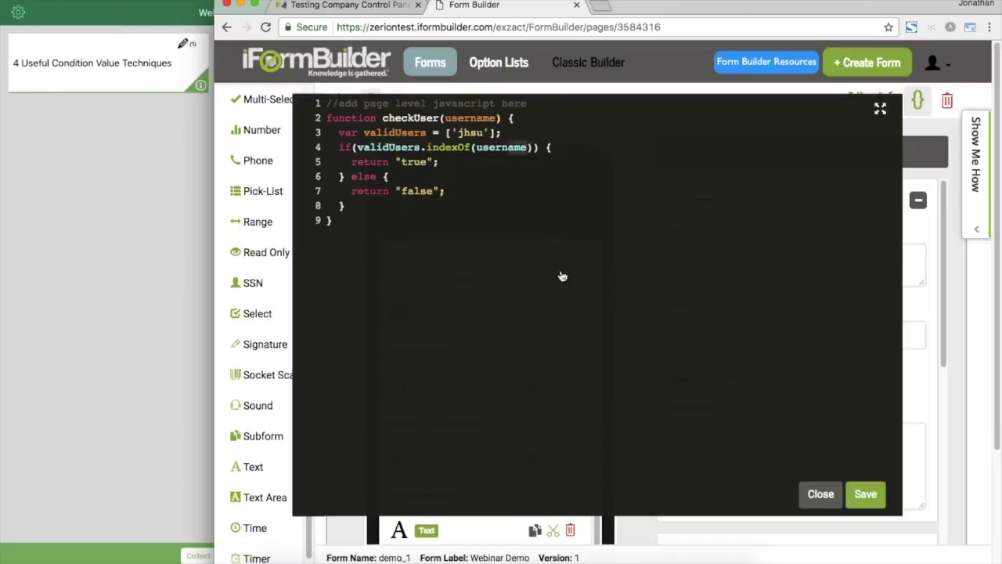
pyautogui.press('End')
pyautogui.click(475, 147)
pyautogui.moveTo(475, 148); pyautogui.dragTo(527, 147)
pyautogui.click(440, 162)
pyautogui.click(865, 495)
pyautogui.click(822, 494)
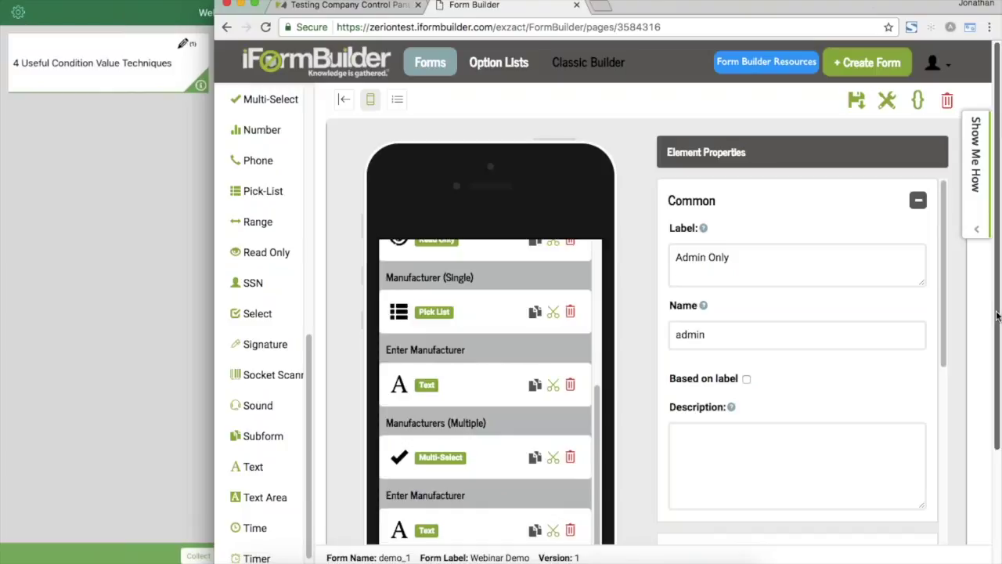
# Add a Text element below the Admin Only signature and label it is_valid_user.
pyautogui.scroll(-4, 997, 315)
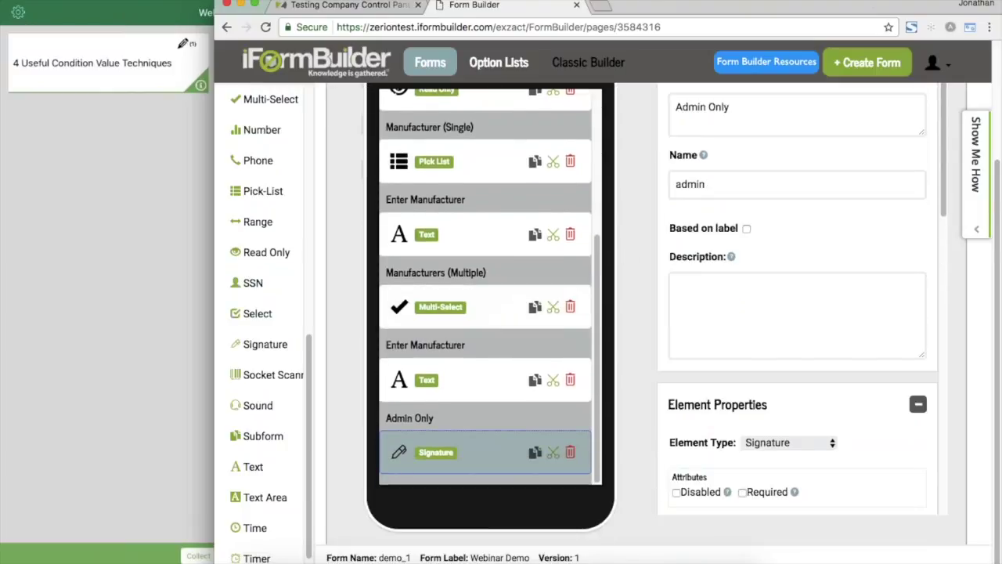
pyautogui.click(261, 468)
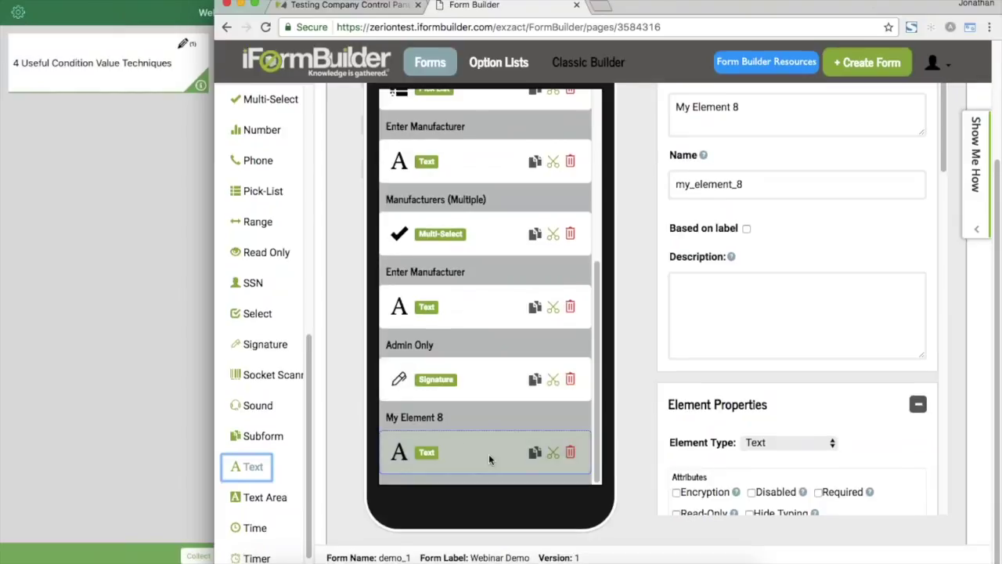
pyautogui.click(480, 452)
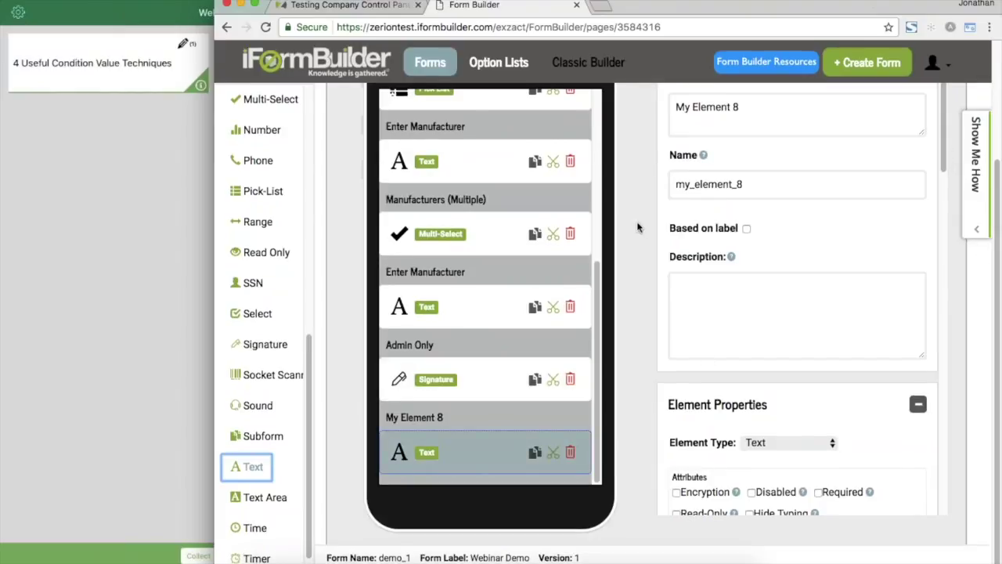
pyautogui.scroll(2, 631, 228)
pyautogui.tripleClick(756, 255)
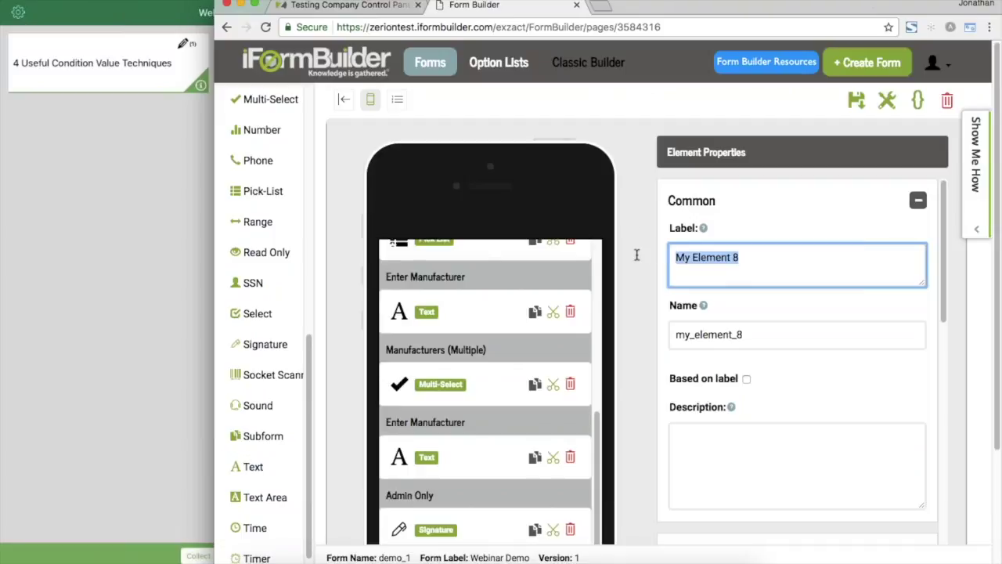
pyautogui.write('is_valid_user')
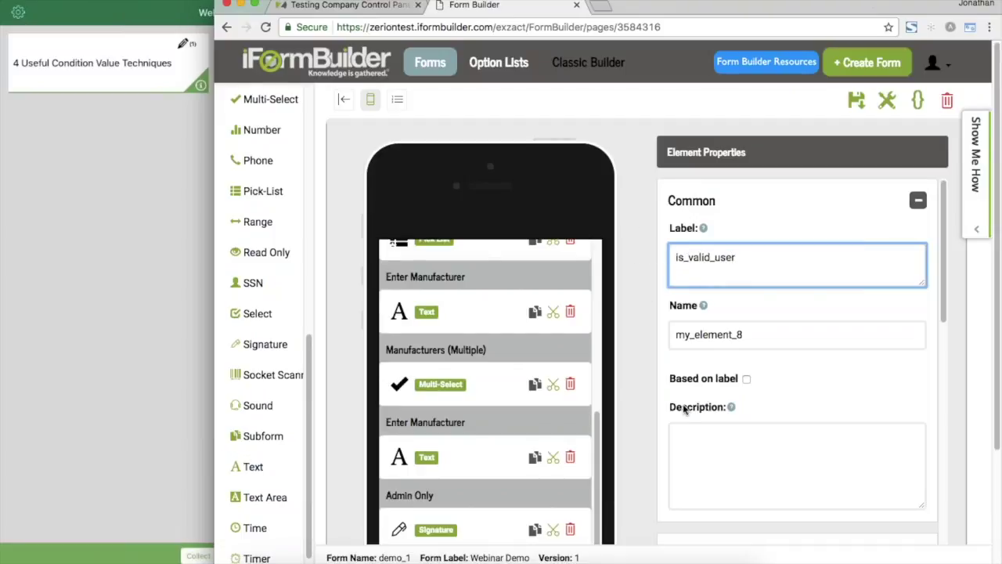
# Set the new text element's name to is_valid_user.
pyautogui.click(746, 379)
pyautogui.click(716, 333)
pyautogui.hotkey('ctrl', 'a')
pyautogui.write('is_valid_user')
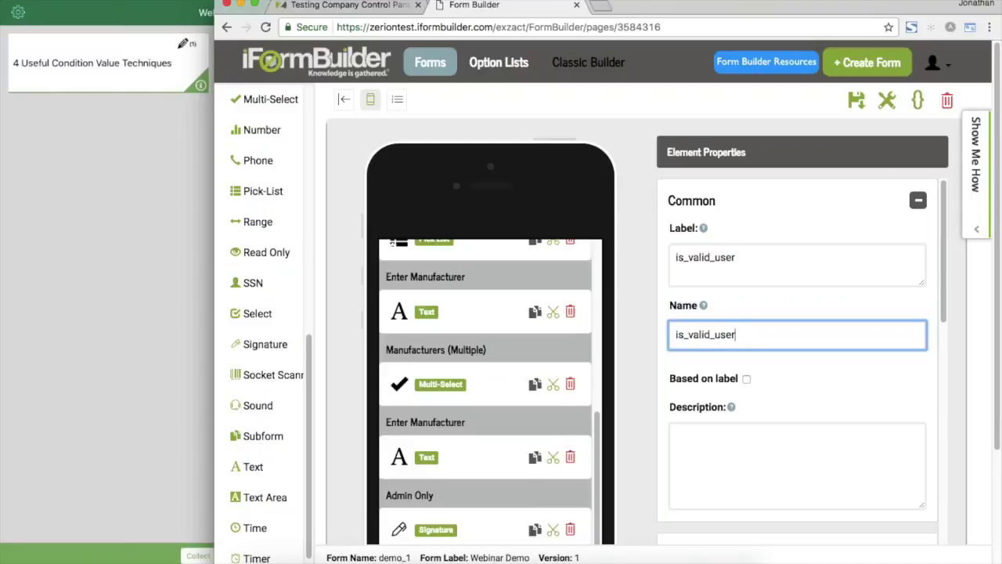
# Set the is_valid_user element's dynamic value to checkUser(iformbuilder.username) and save the form.
pyautogui.scroll(-3, 625, 415)
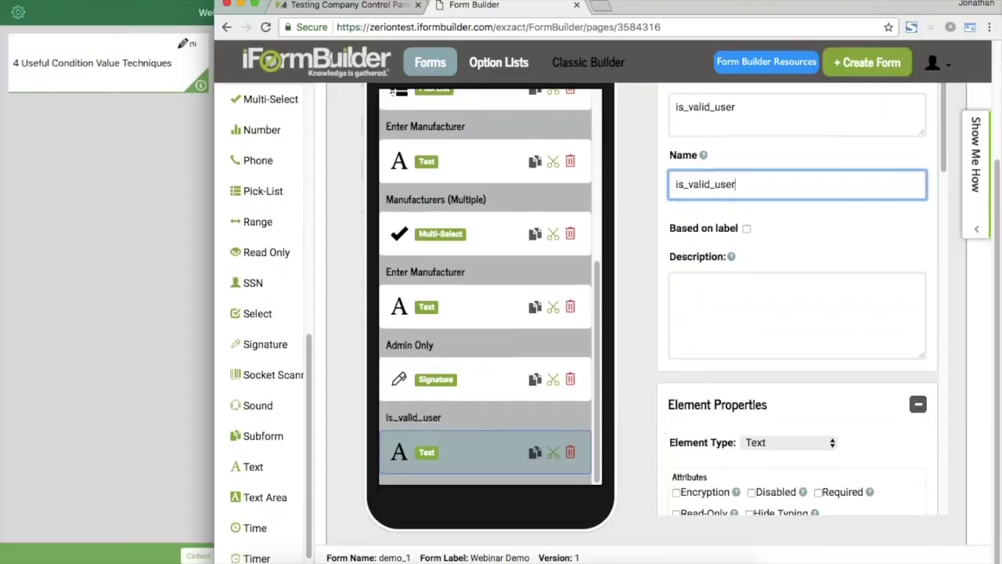
pyautogui.scroll(-5, 814, 387)
pyautogui.scroll(-2, 814, 387)
pyautogui.click(792, 384)
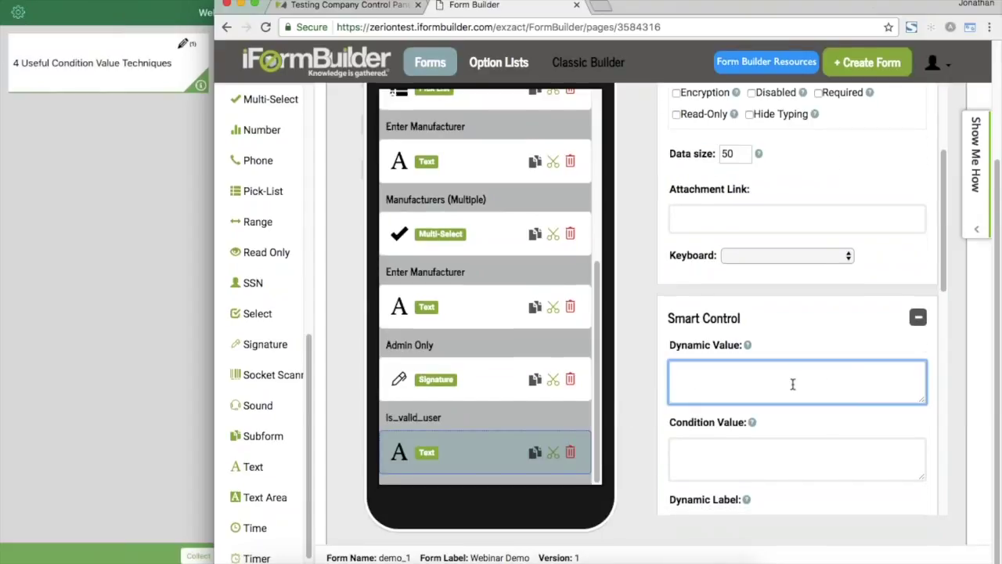
pyautogui.write('checkUser()')
pyautogui.write('iformbuilde')
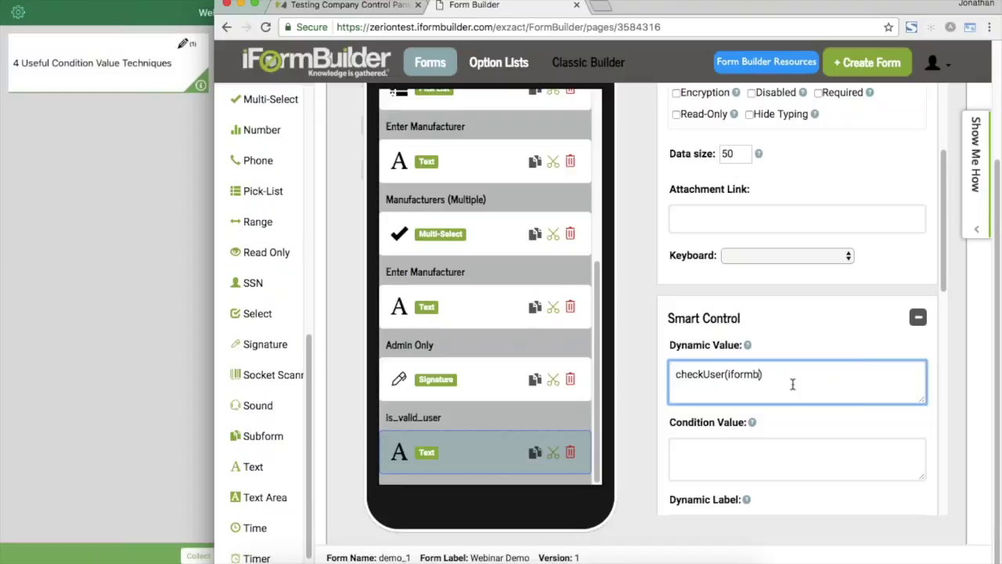
pyautogui.write('r.username')
pyautogui.scroll(3, 962, 302)
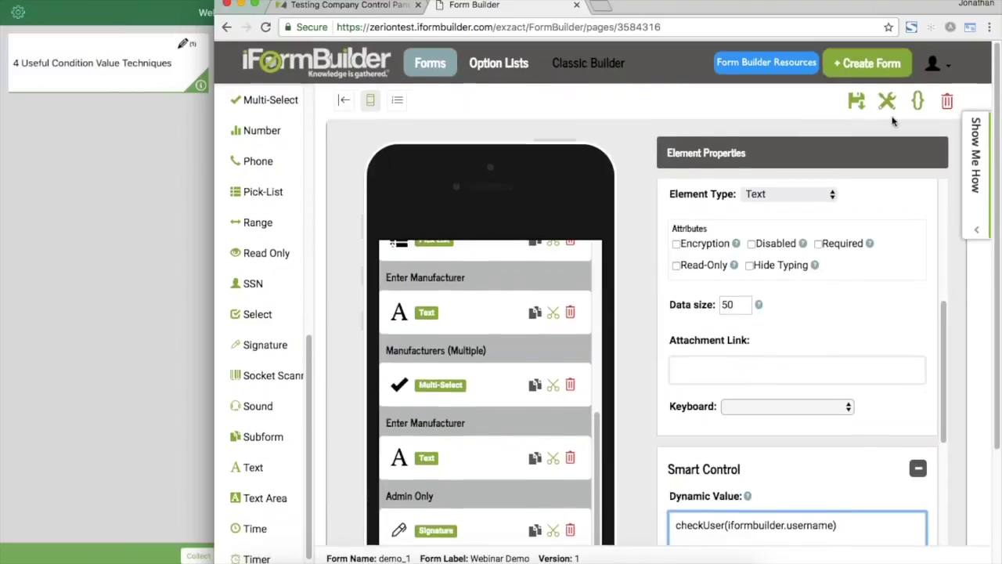
pyautogui.click(857, 100)
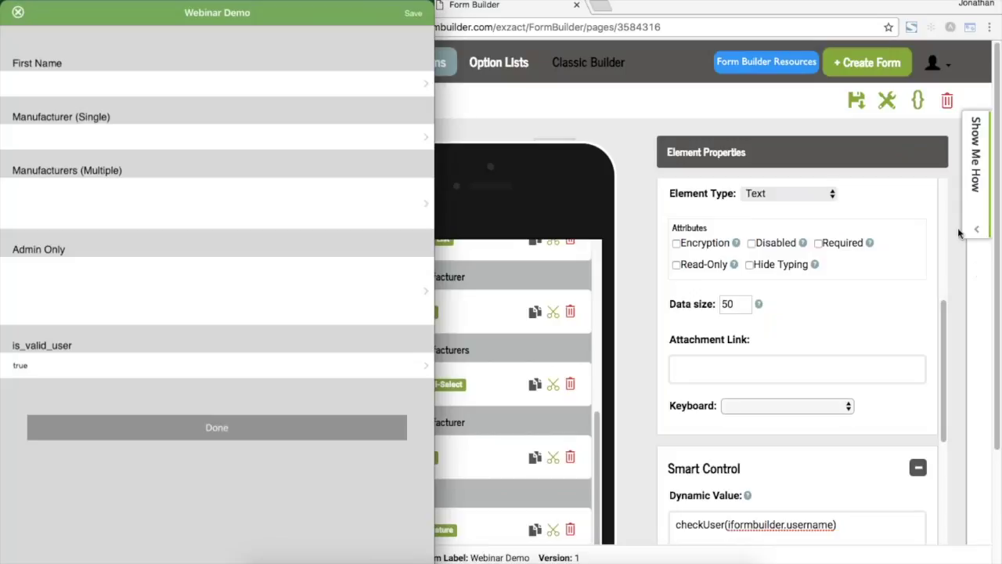
# Return to the form builder, replace the validUsers entry with 'webinar' in the page-level JavaScript, and save and close the script.
pyautogui.click(917, 126)
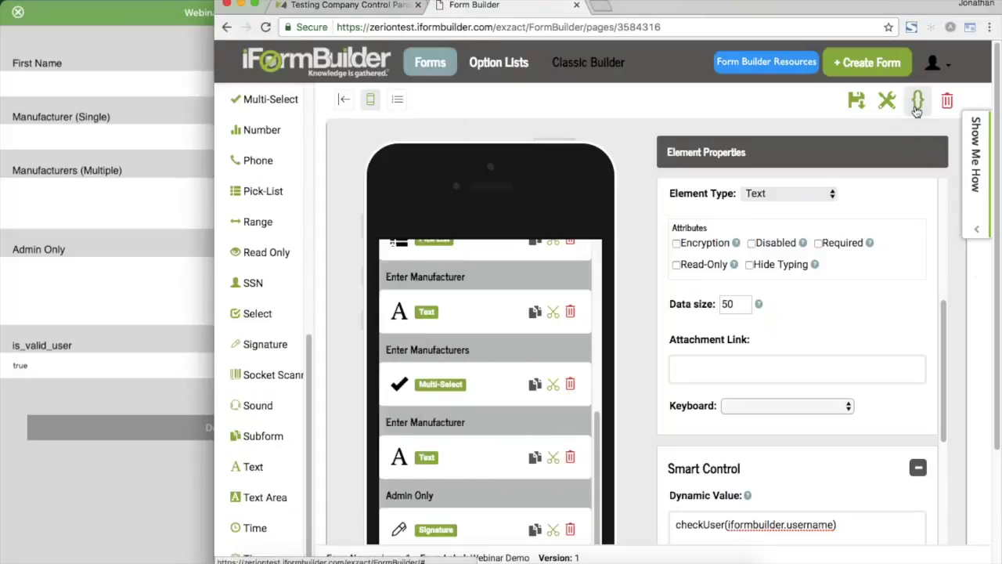
pyautogui.click(917, 102)
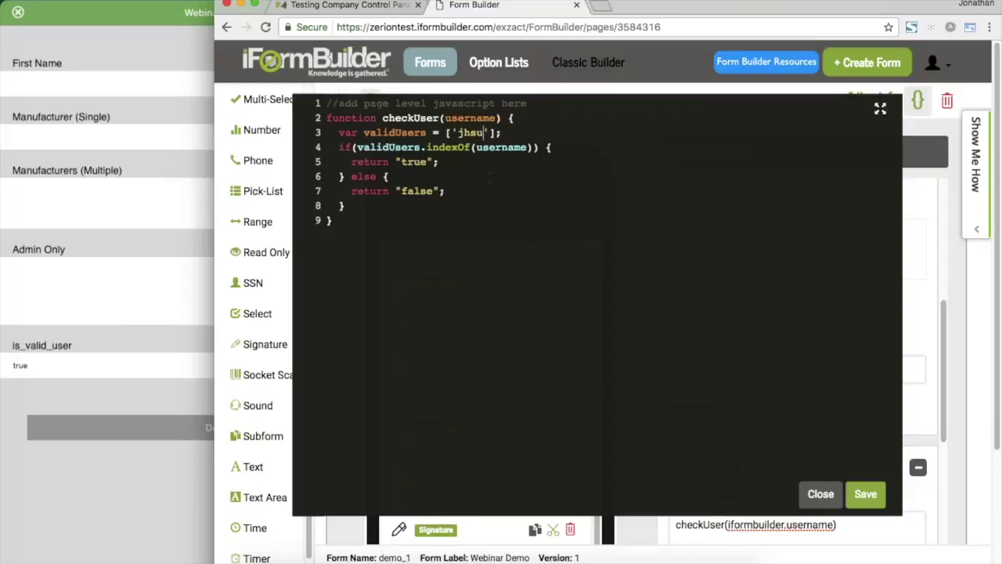
pyautogui.hotkey('shift', 'Left')
pyautogui.hotkey('shift', 'Left')
pyautogui.hotkey('shift', 'Left')
pyautogui.hotkey('shift', 'Left')
pyautogui.write('webinar')
pyautogui.click(866, 495)
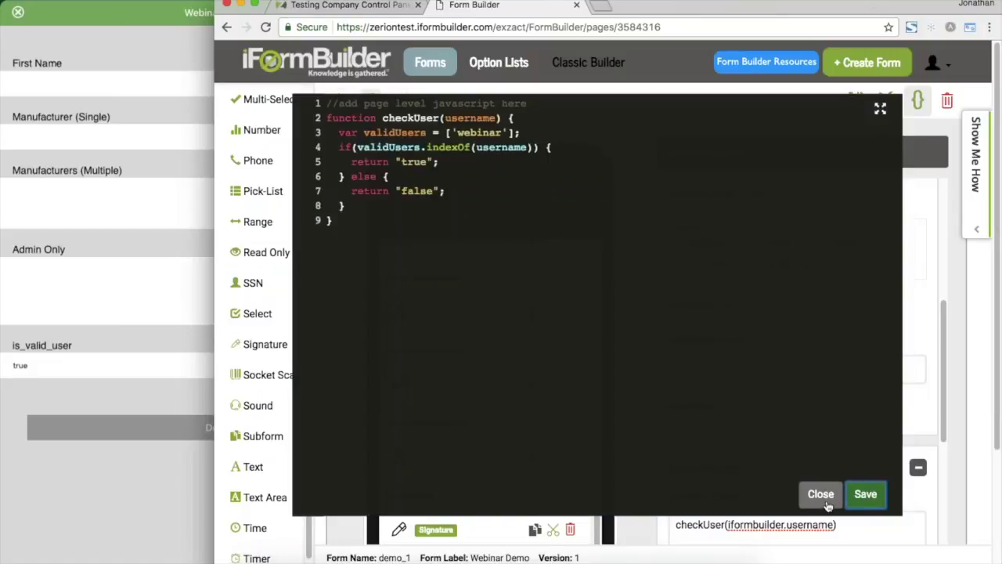
pyautogui.click(827, 504)
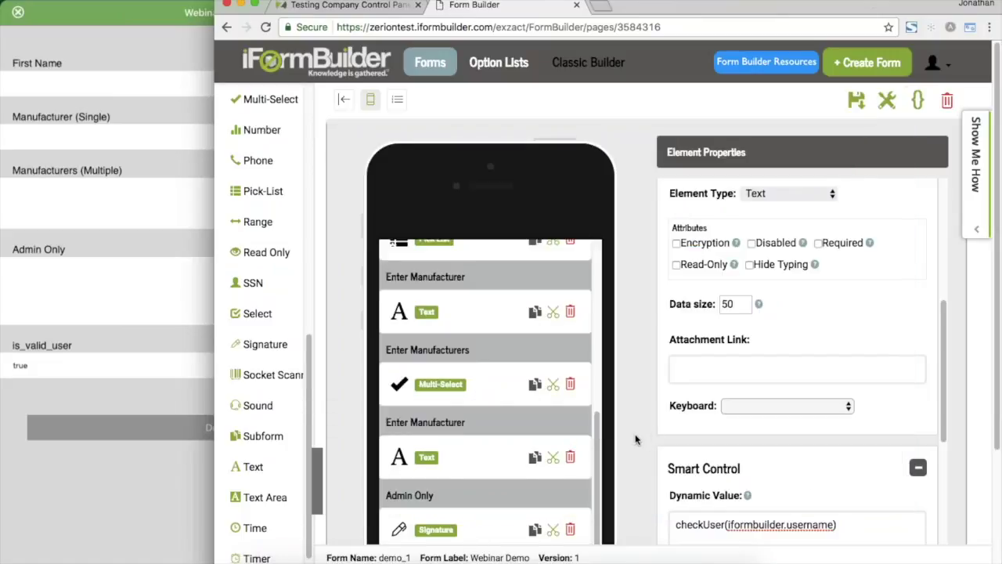
# Review the is_valid_user element's dynamic value and check its result in the form on the device.
pyautogui.scroll(-1, 638, 438)
pyautogui.scroll(-2, 636, 439)
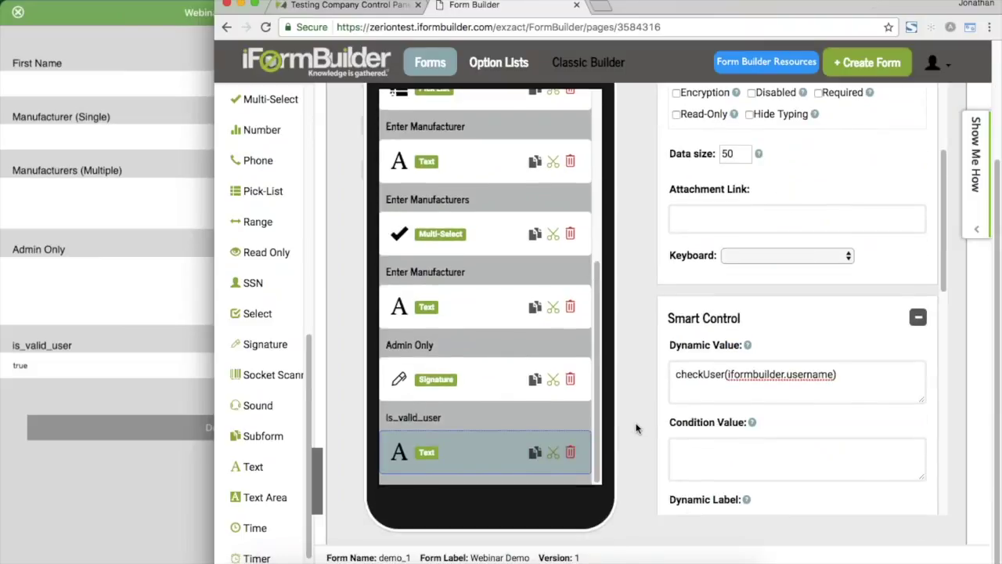
pyautogui.click(850, 374)
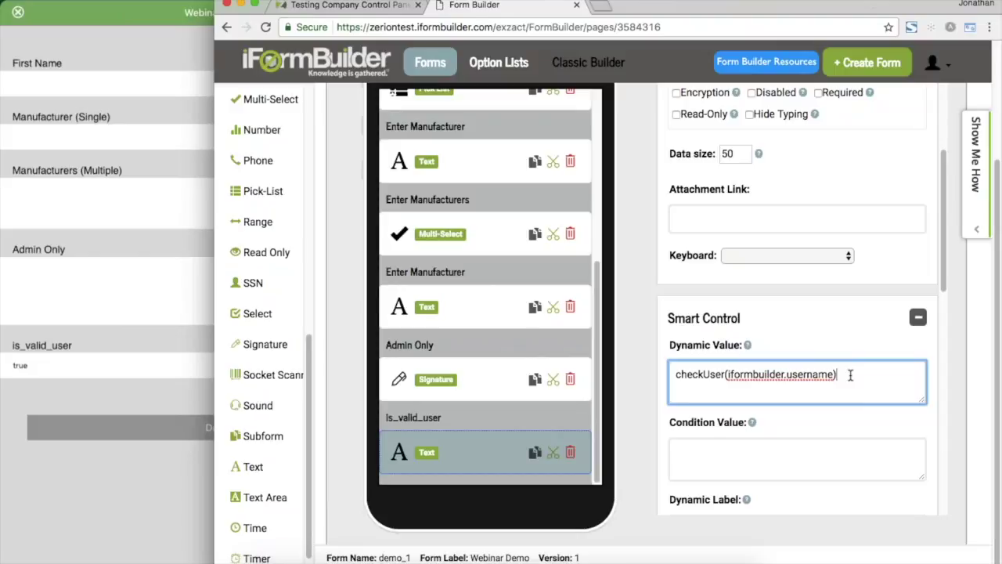
pyautogui.click(154, 342)
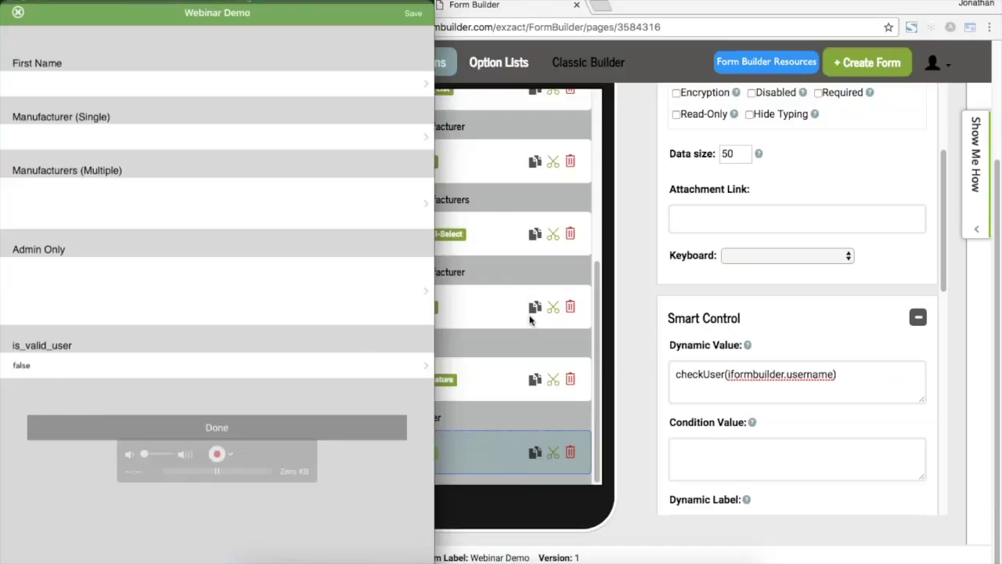
pyautogui.click(616, 346)
pyautogui.click(848, 376)
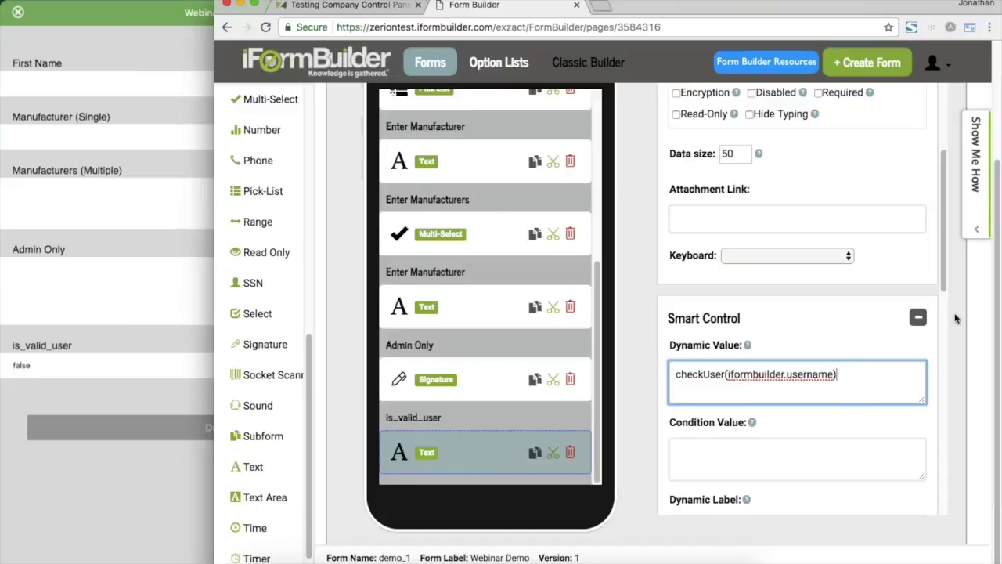
# Add a second username to the validUsers array in the page-level JavaScript, and save and close the script.
pyautogui.scroll(5, 952, 313)
pyautogui.click(918, 101)
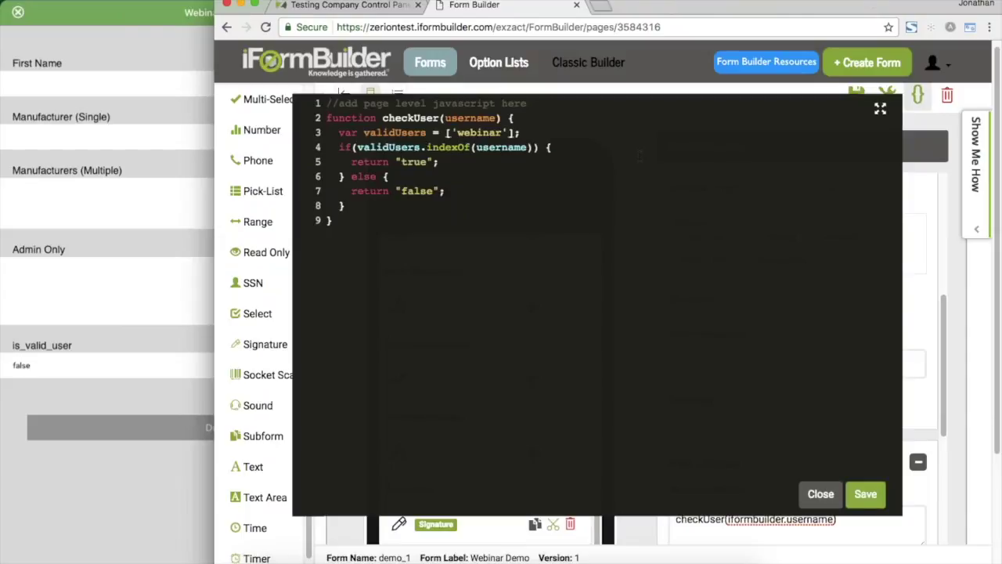
pyautogui.write(",'jhsu'")
pyautogui.click(866, 495)
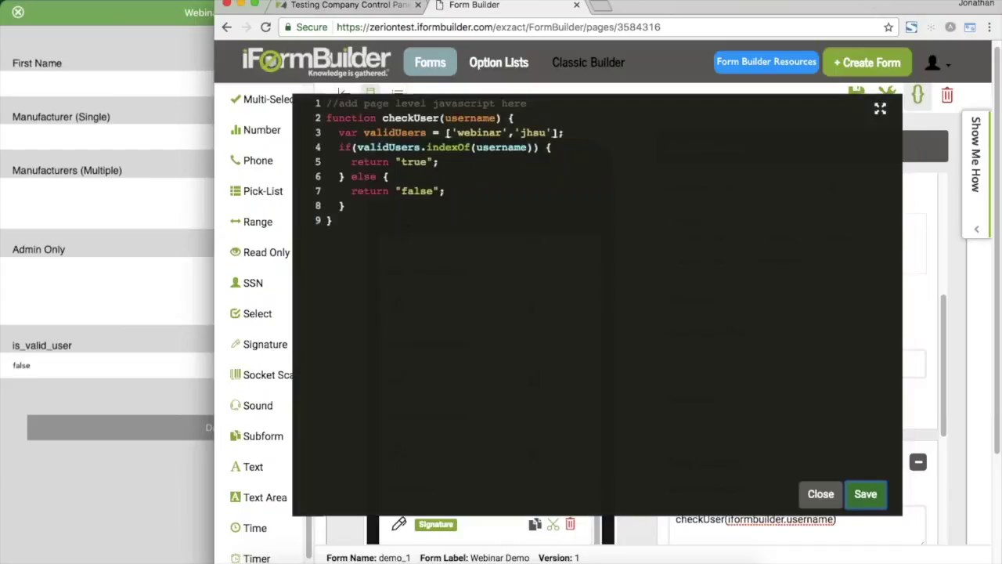
pyautogui.click(821, 493)
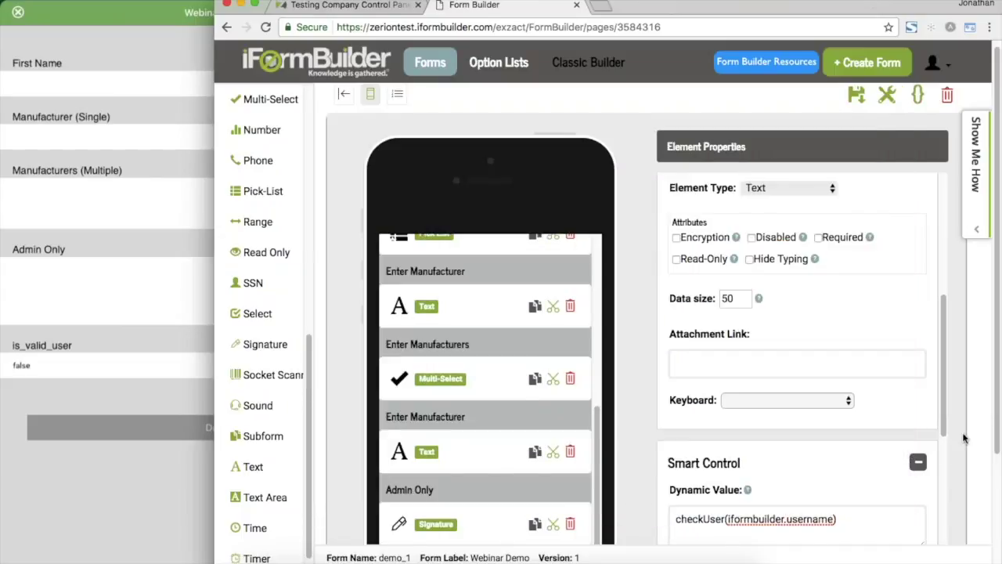
# Set the Admin Only signature's condition value to is_valid_user == "true".
pyautogui.scroll(-3, 965, 438)
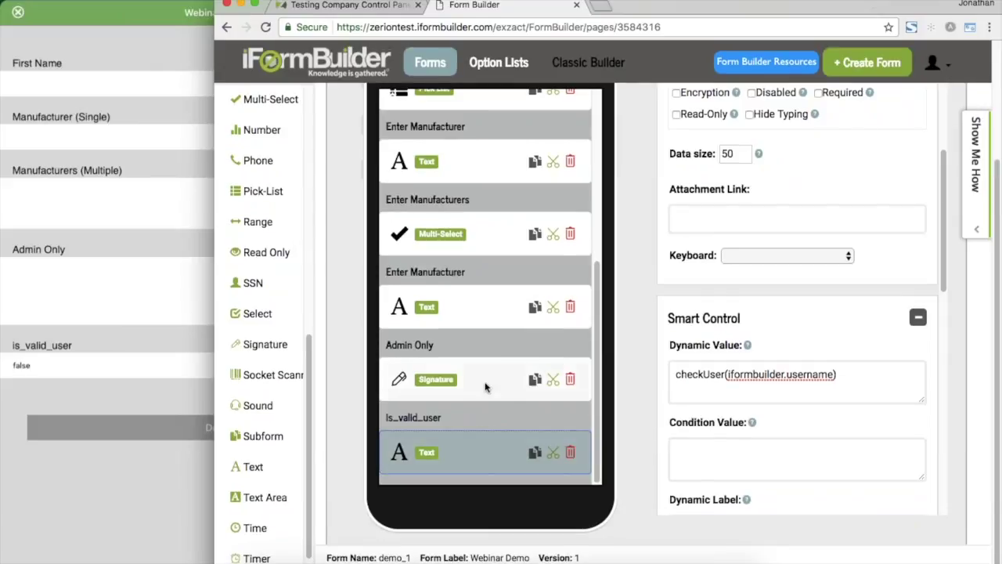
pyautogui.click(484, 381)
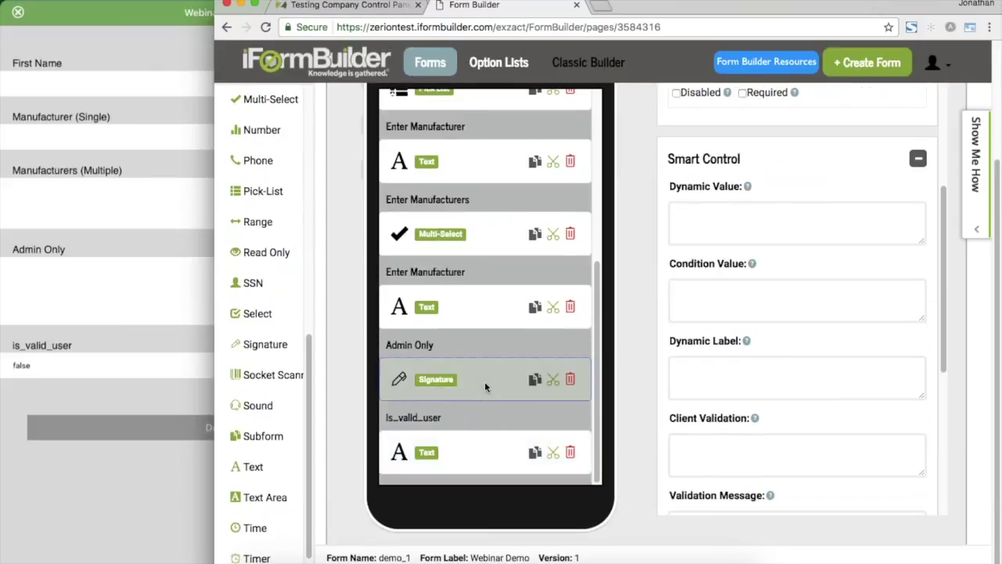
pyautogui.click(734, 299)
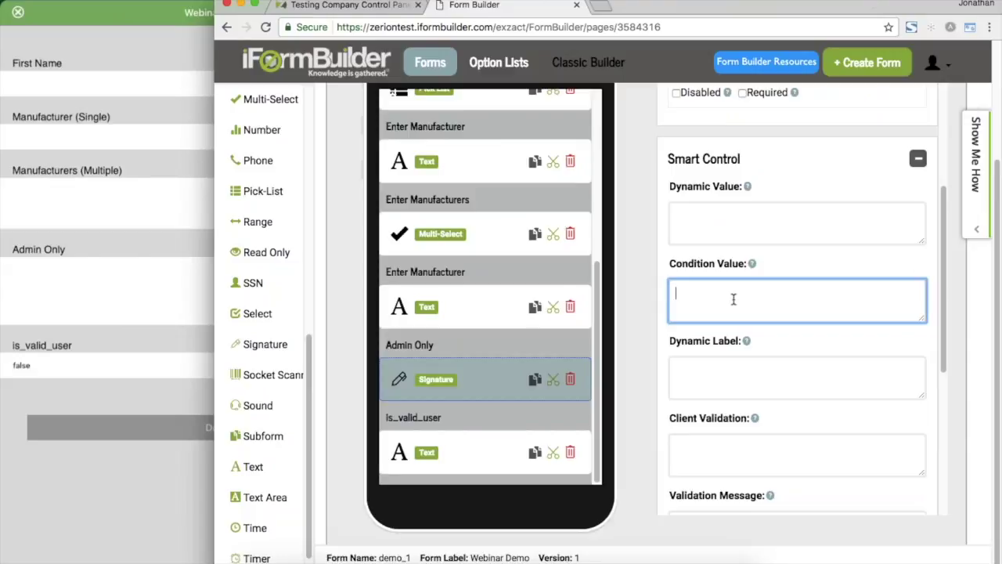
pyautogui.write('is_valid_user ')
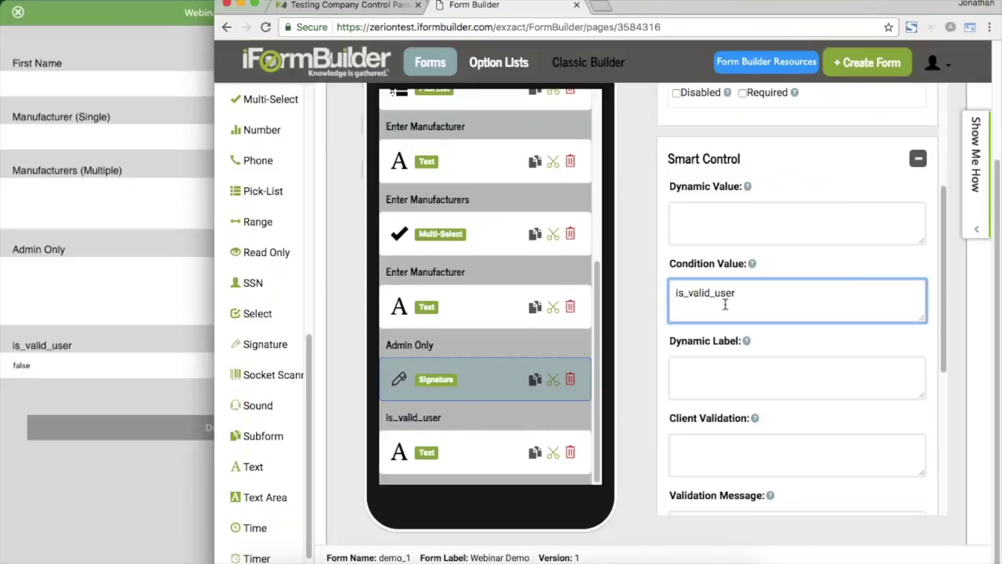
pyautogui.write('== "true"')
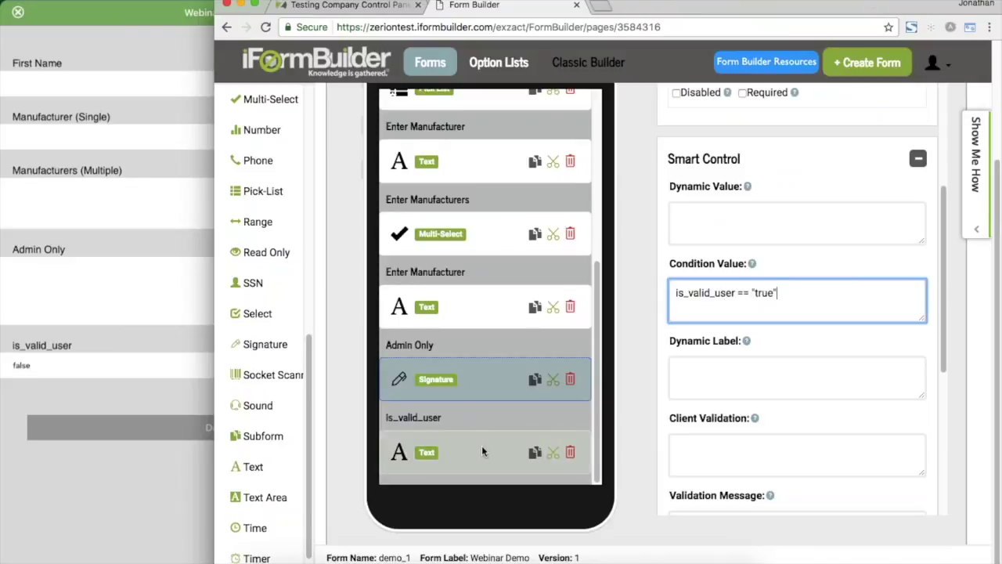
pyautogui.click(613, 391)
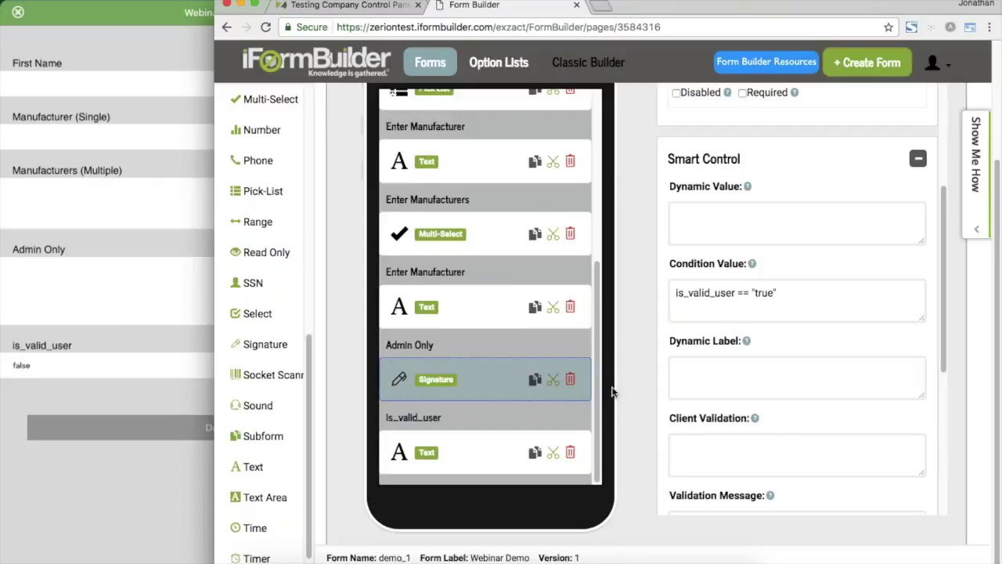
# Set the is_valid_user element's condition value to false and save the form.
pyautogui.click(490, 448)
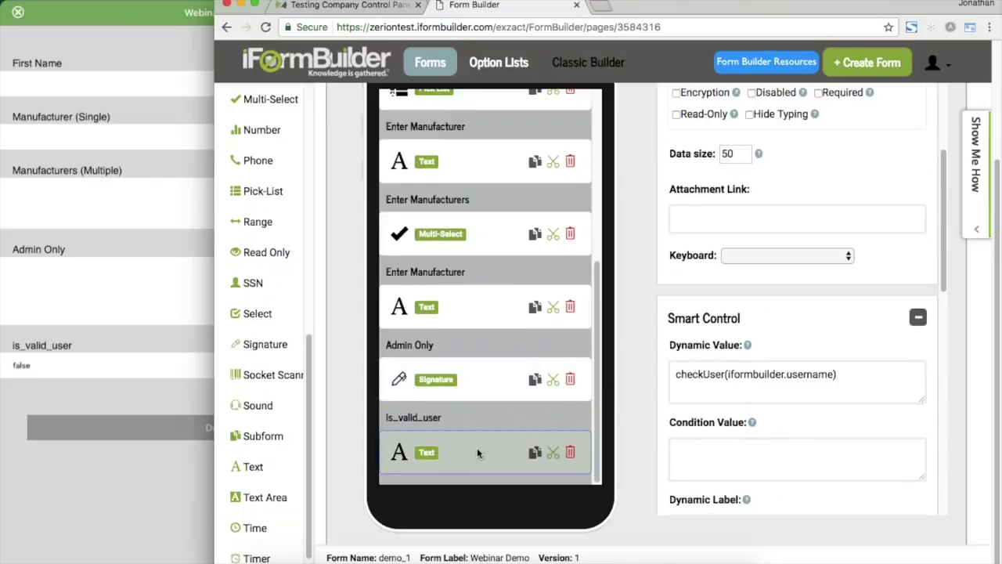
pyautogui.click(726, 454)
pyautogui.write('false')
pyautogui.click(986, 353)
pyautogui.scroll(3, 986, 353)
pyautogui.click(857, 100)
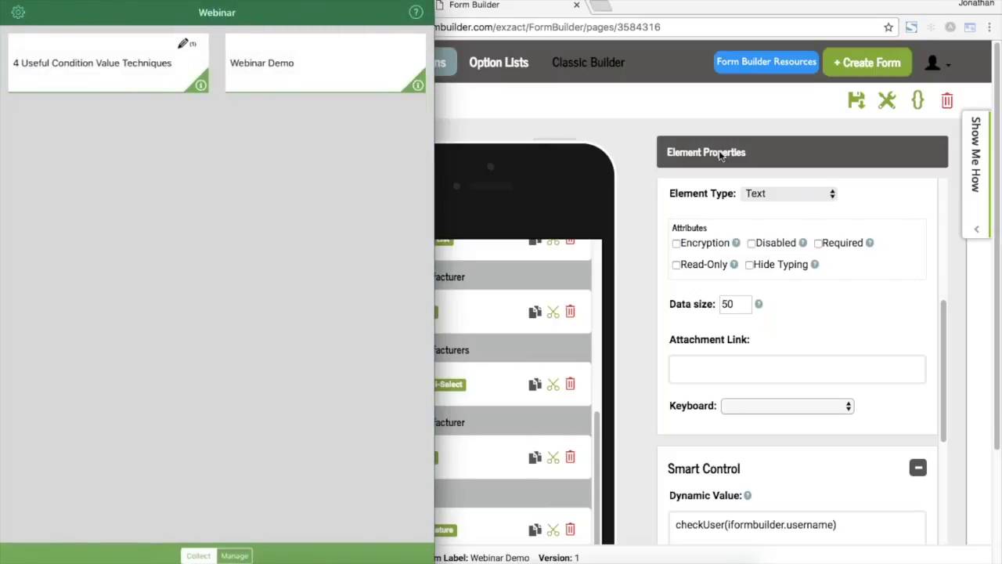
# Return to the form builder and open the page-level JavaScript.
pyautogui.click(642, 115)
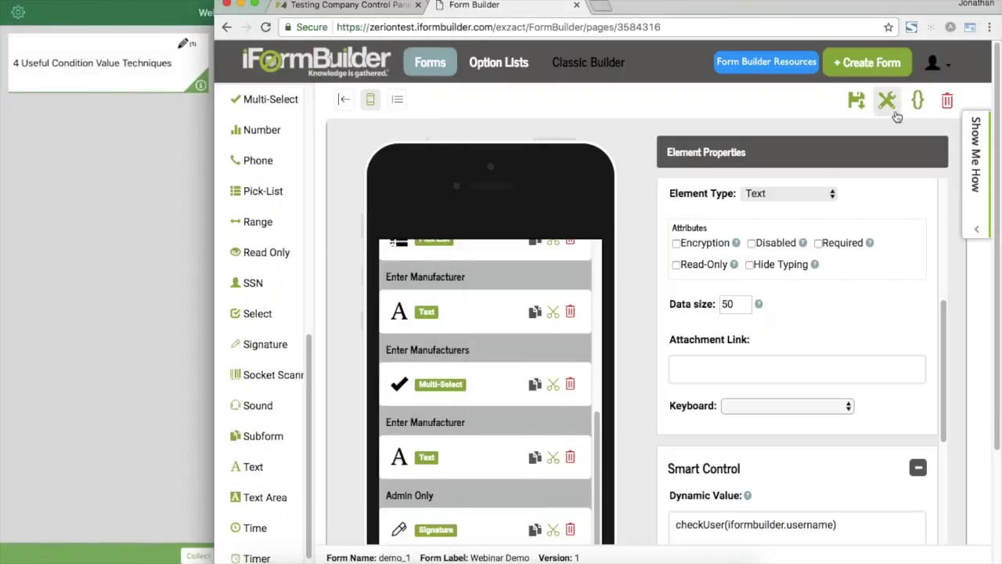
pyautogui.click(917, 105)
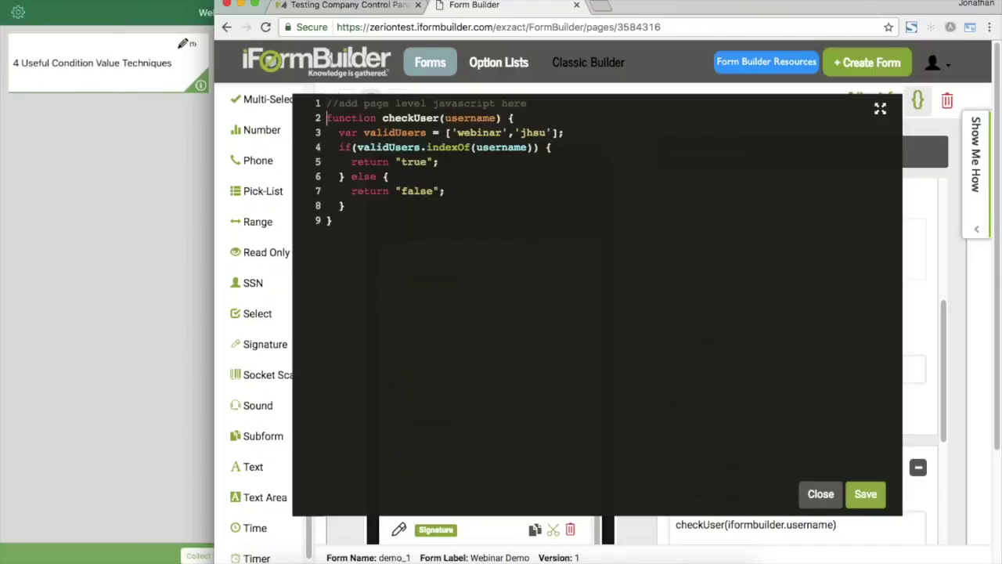
# Add 'user2' to the validUsers array as an example entry, and remove it again.
pyautogui.click(581, 134)
pyautogui.press('Left')
pyautogui.press('Left')
pyautogui.write(",'use")
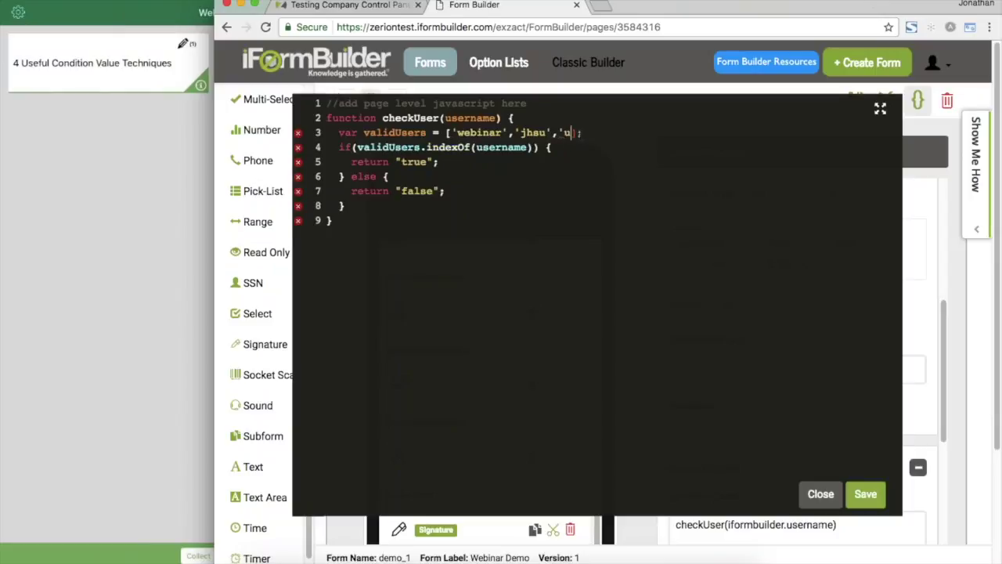
pyautogui.write("r2'")
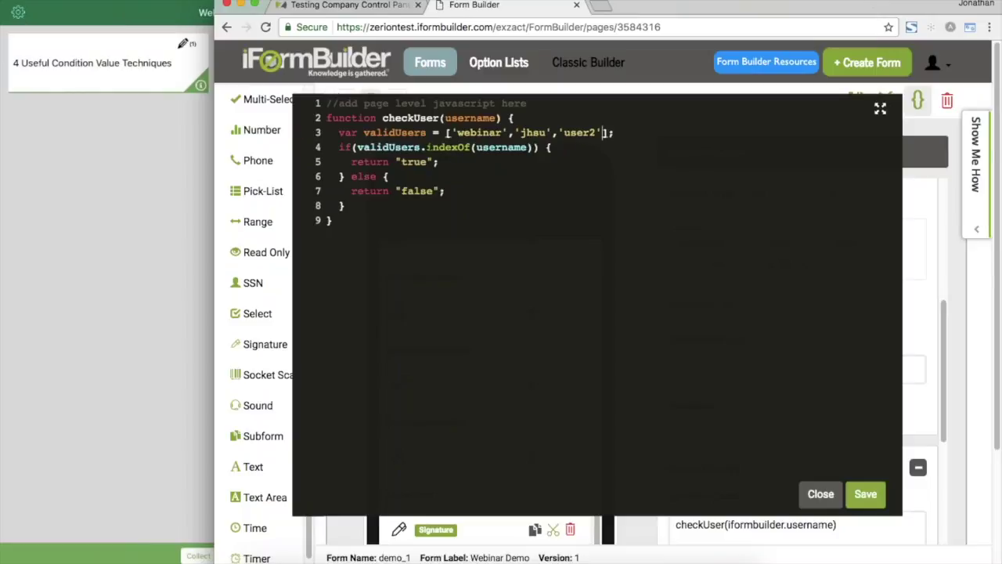
pyautogui.moveTo(427, 147); pyautogui.dragTo(534, 147)
pyautogui.click(507, 147)
pyautogui.click(462, 163)
pyautogui.click(534, 148)
pyautogui.click(598, 132)
pyautogui.press('BackSpace')
pyautogui.moveTo(597, 132); pyautogui.dragTo(552, 132)
pyautogui.press('BackSpace')
# Make the if condition test validUsers.indexOf(username) != -1, and save and close the script.
pyautogui.write('!= -1')
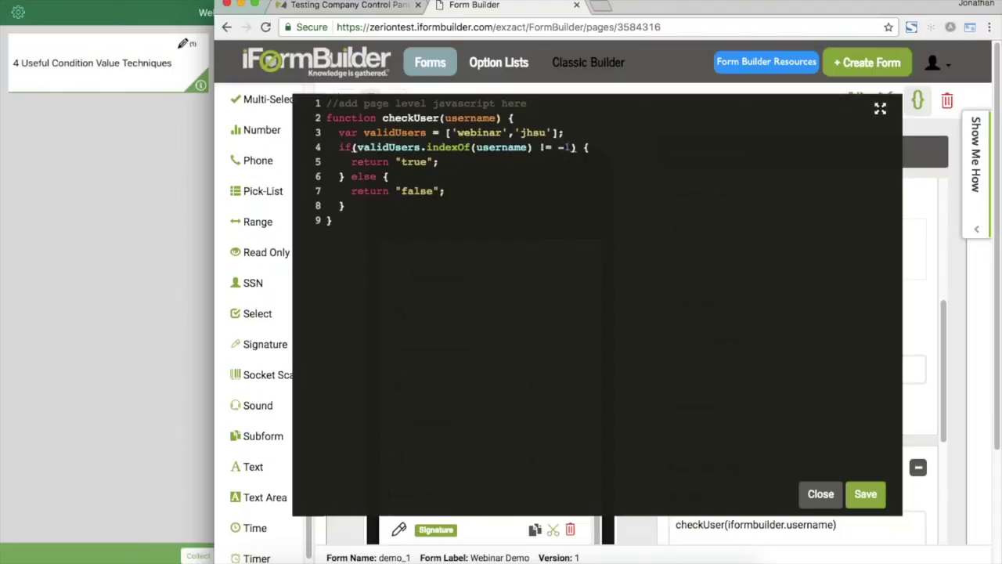
pyautogui.click(866, 495)
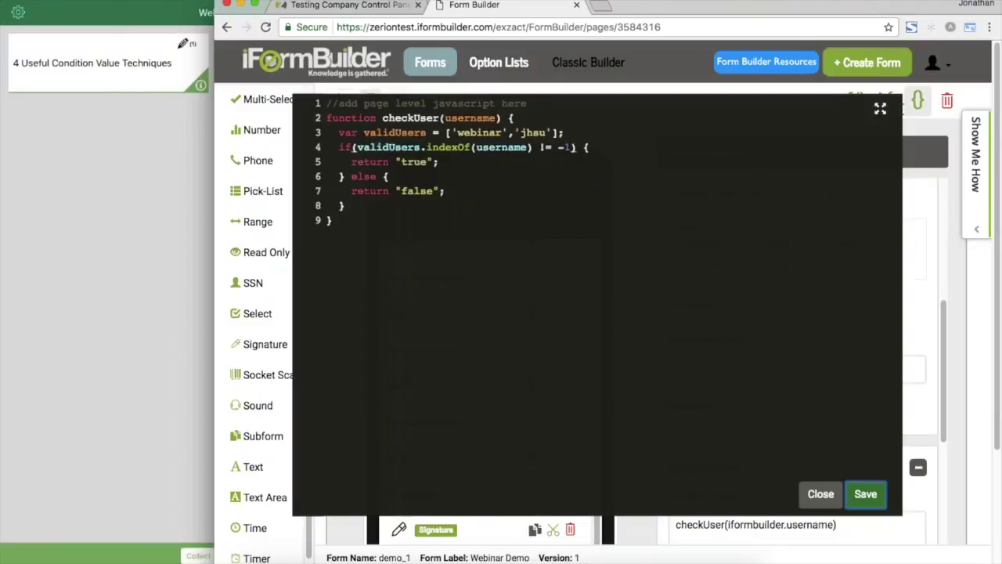
pyautogui.click(822, 493)
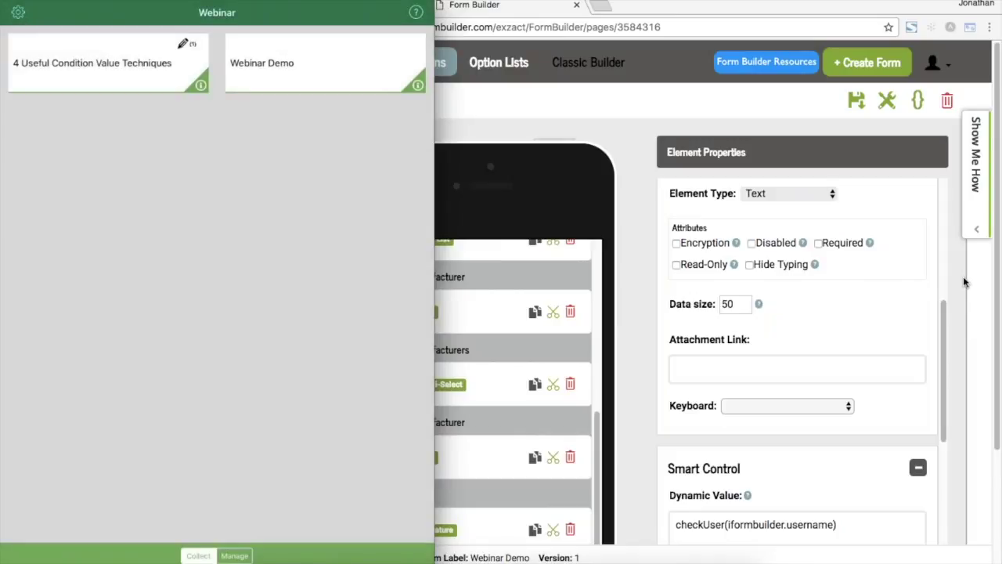
# Return to the form builder, add a Subform element below is_valid_user and label it Subform Records.
pyautogui.click(622, 111)
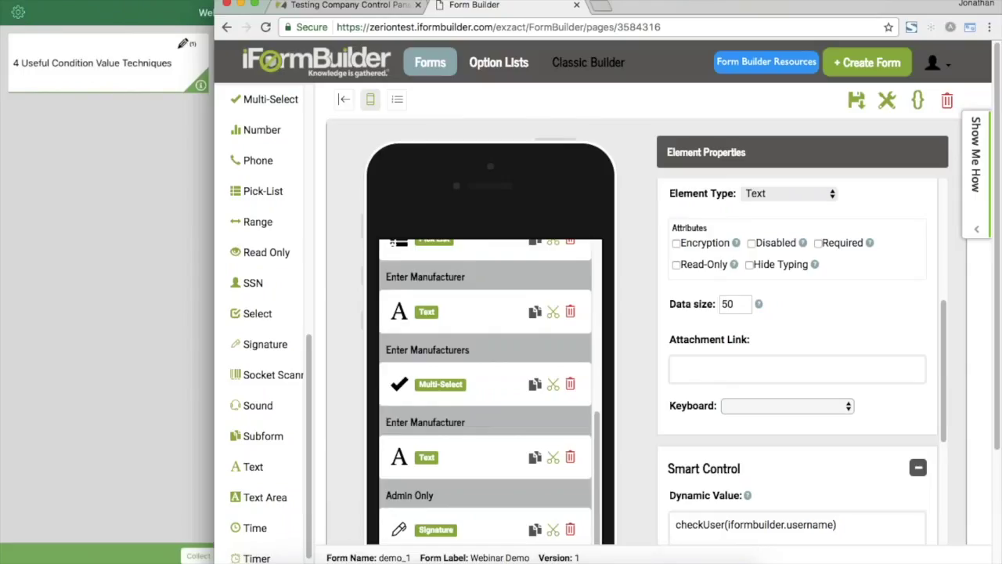
pyautogui.scroll(-3, 529, 311)
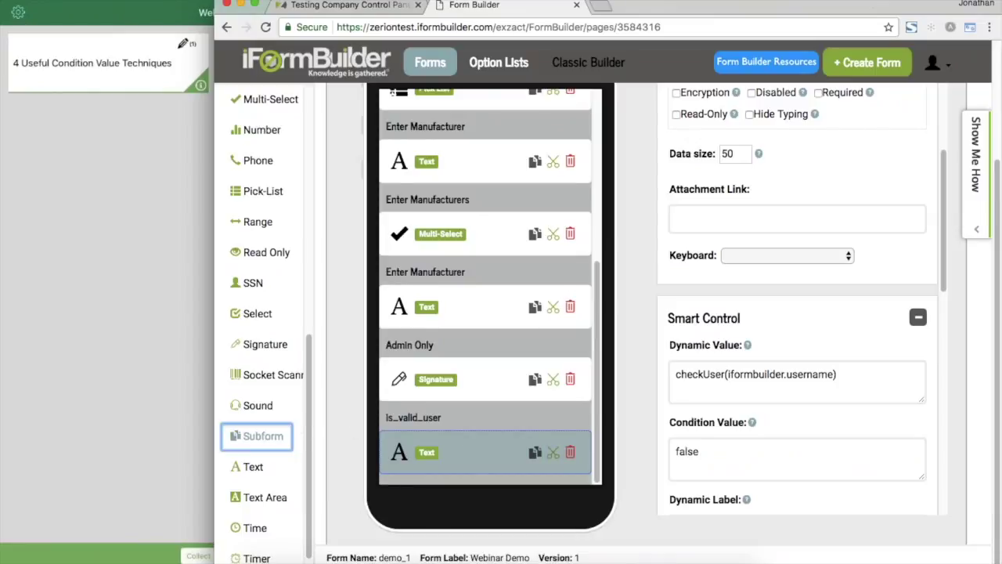
pyautogui.click(258, 436)
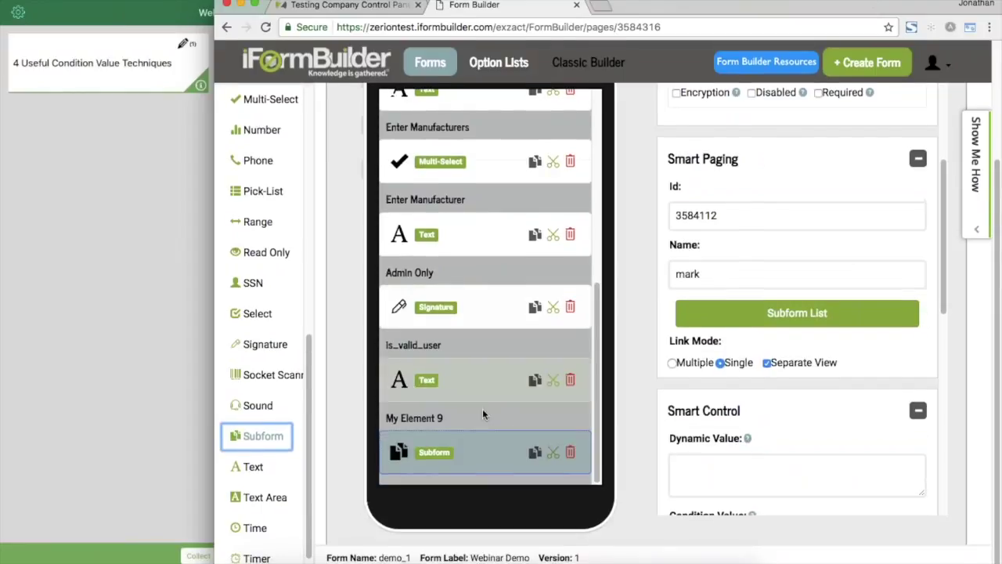
pyautogui.scroll(3, 648, 327)
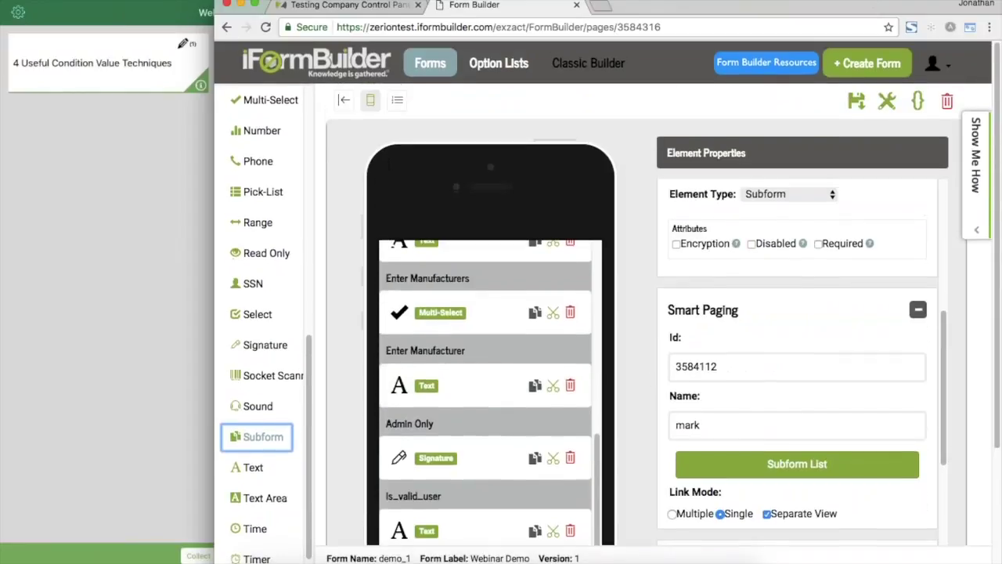
pyautogui.scroll(5, 798, 352)
pyautogui.click(758, 259)
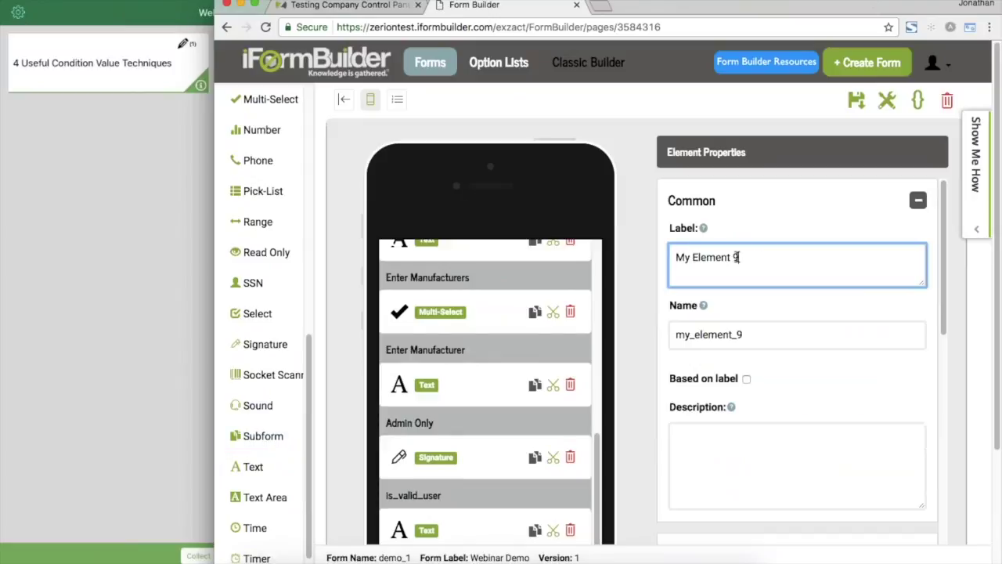
pyautogui.moveTo(758, 259); pyautogui.dragTo(662, 248)
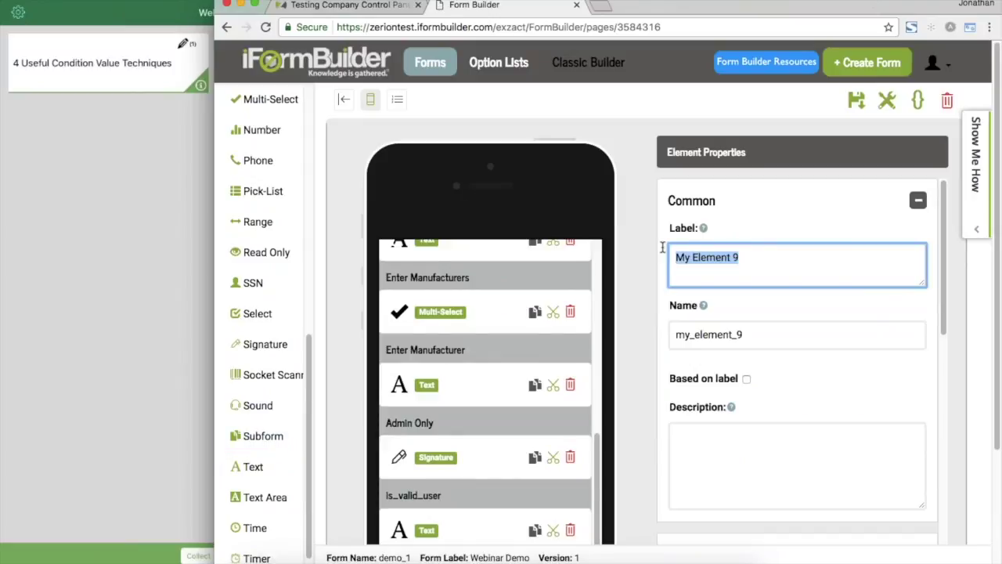
pyautogui.write('Subform')
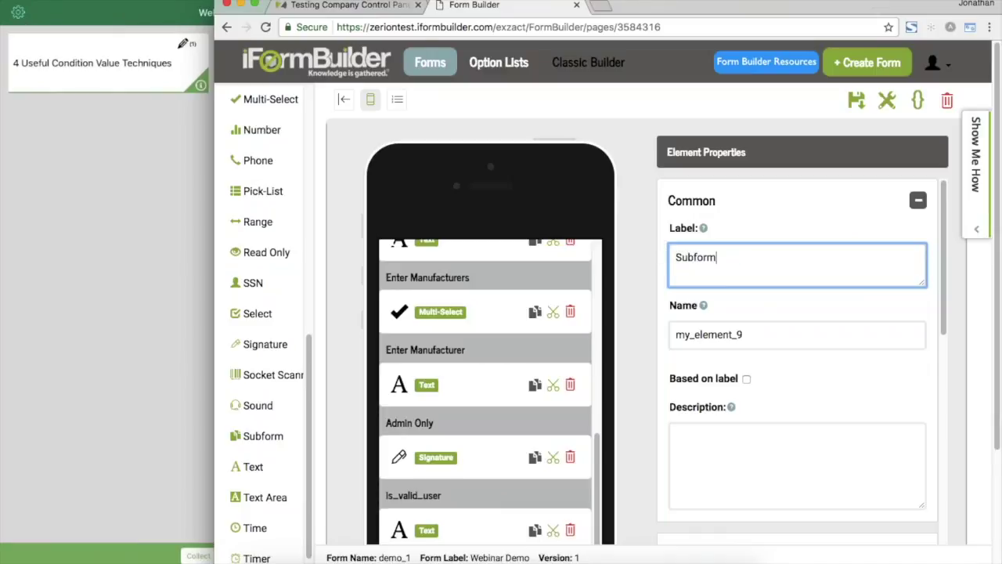
pyautogui.write(' Records')
# Set the Subform Records element's name to subform1.
pyautogui.moveTo(752, 340); pyautogui.dragTo(642, 336)
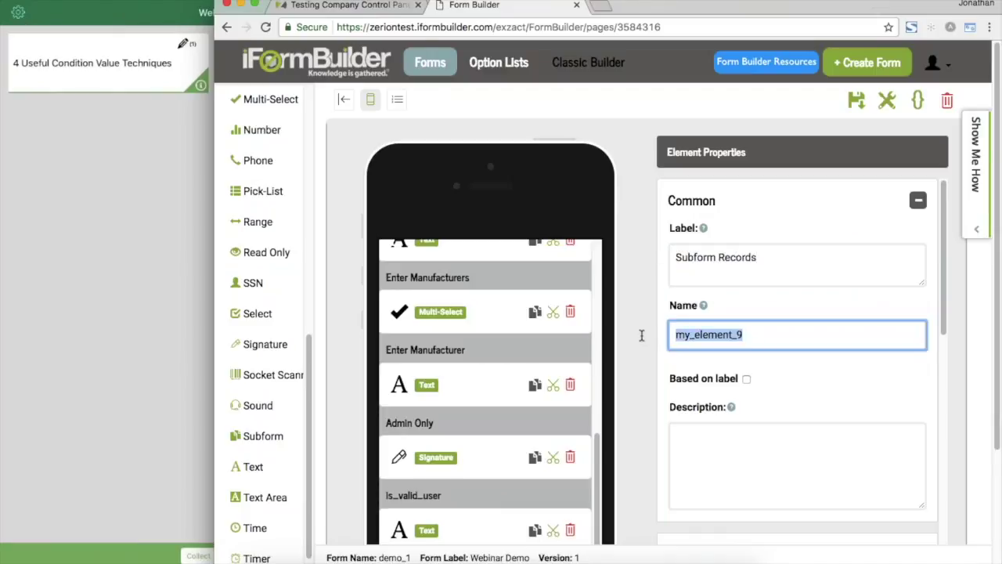
pyautogui.write('subfo')
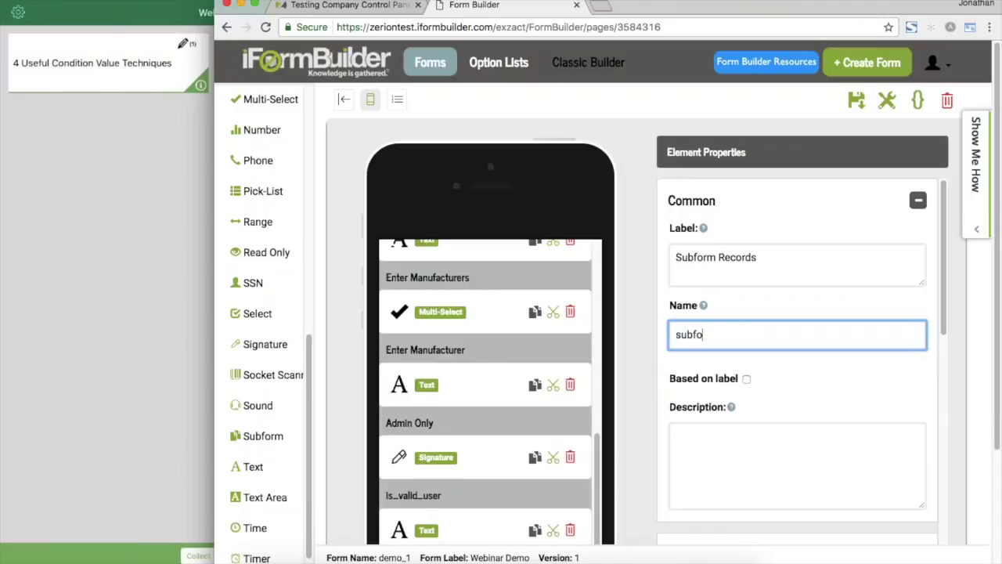
pyautogui.write('rm1')
pyautogui.hotkey('shift', 'Left')
pyautogui.hotkey('shift', 'Left')
pyautogui.hotkey('shift', 'Left')
pyautogui.hotkey('shift', 'Left')
pyautogui.hotkey('shift', 'Left')
pyautogui.hotkey('shift', 'Left')
pyautogui.hotkey('shift', 'Left')
pyautogui.hotkey('shift', 'Left')
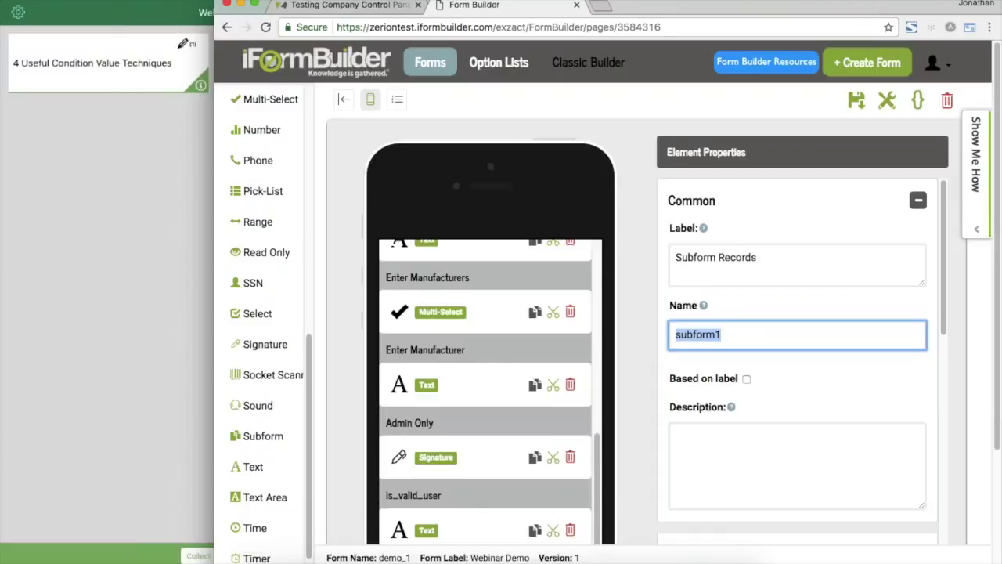
pyautogui.click(759, 339)
pyautogui.click(649, 339)
# Assign the person form as the page for the Subform Records element and save the form.
pyautogui.scroll(-5, 647, 337)
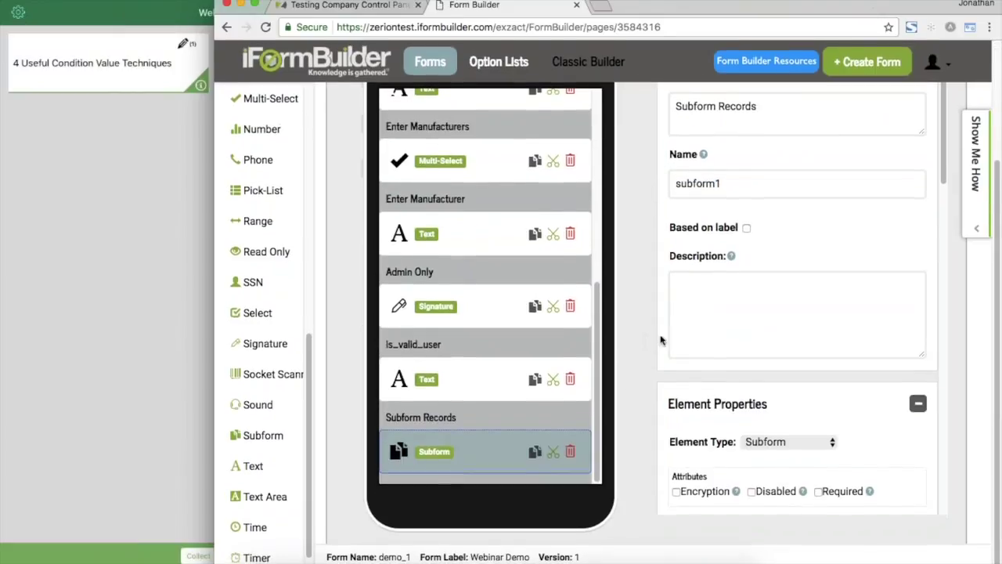
pyautogui.scroll(-4, 792, 331)
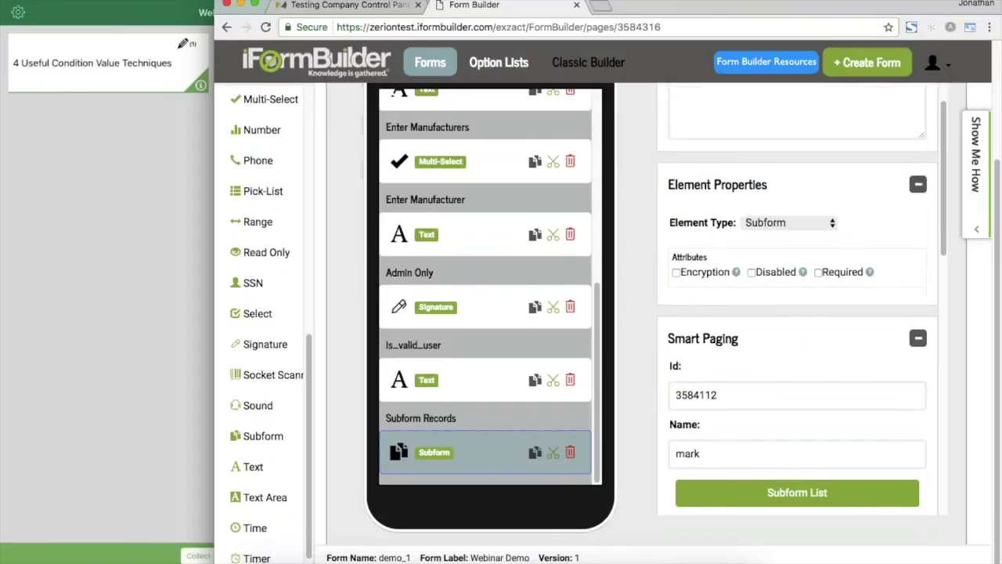
pyautogui.click(802, 436)
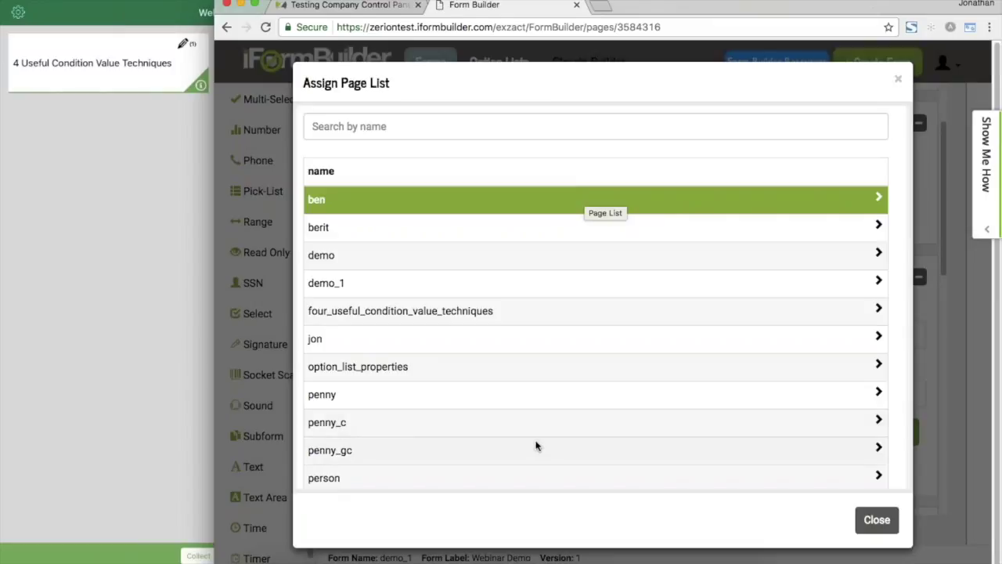
pyautogui.click(533, 475)
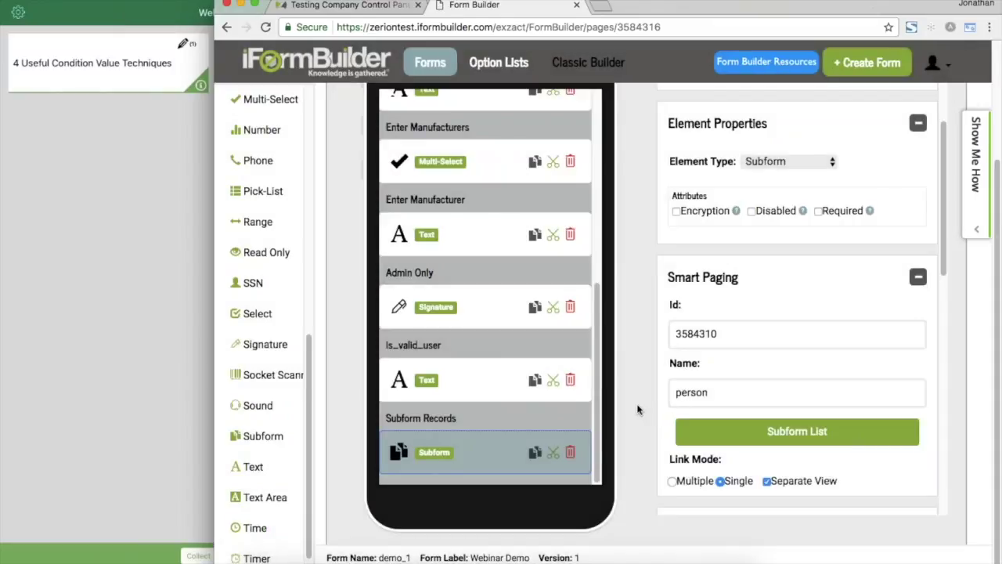
pyautogui.scroll(2, 638, 410)
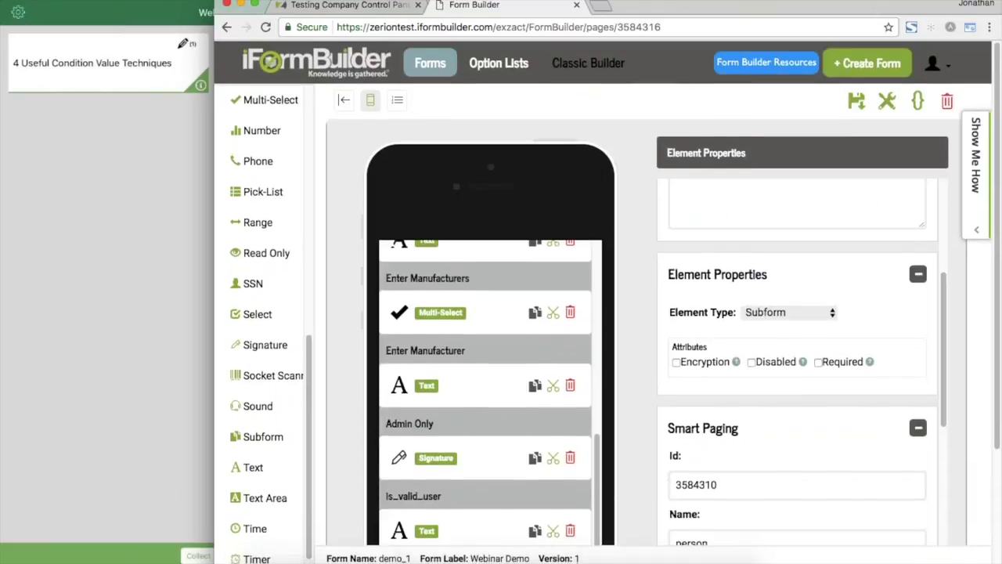
pyautogui.click(856, 99)
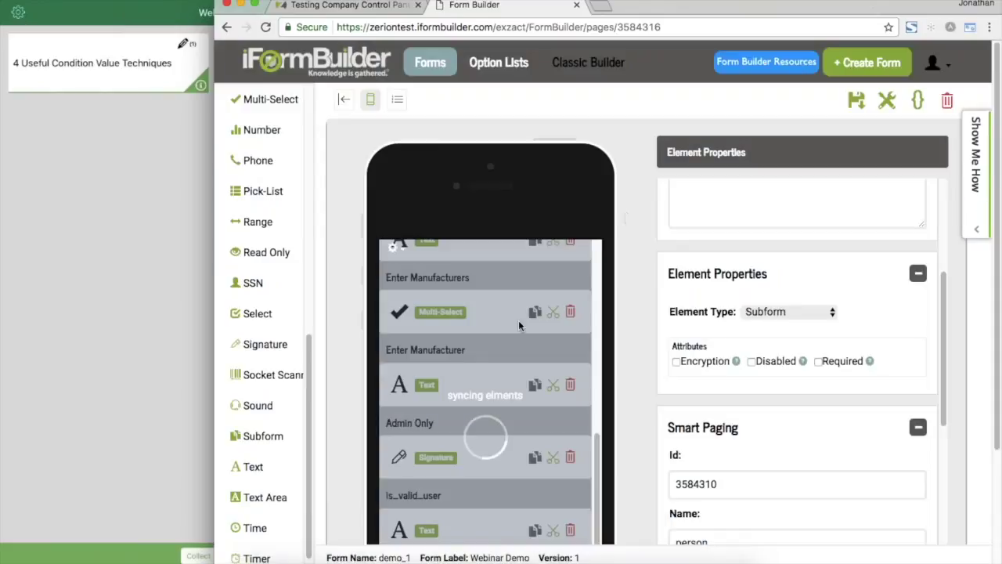
# Add a Number element below Subform Records and set both its label and name to subform_length.
pyautogui.scroll(-2, 504, 399)
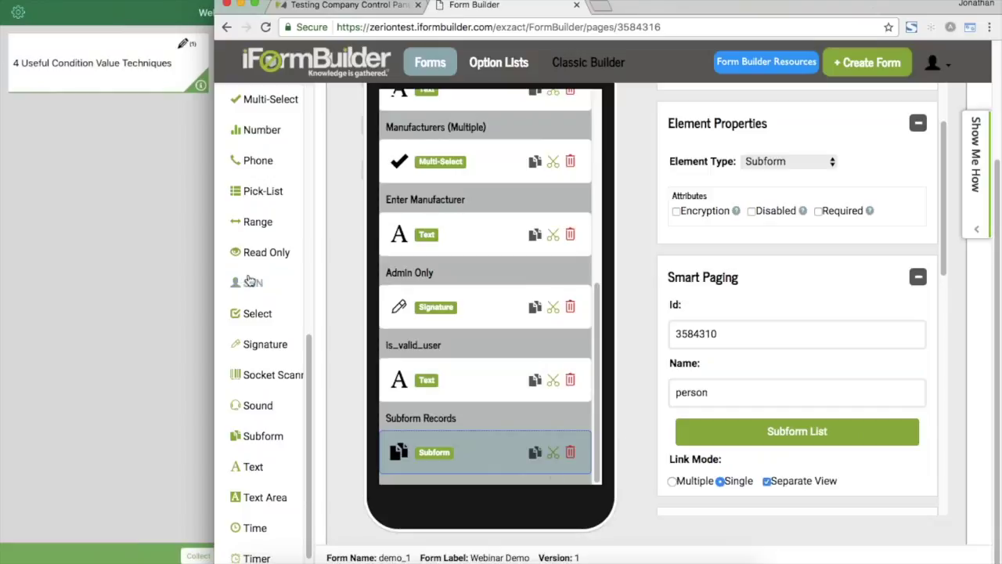
pyautogui.click(256, 137)
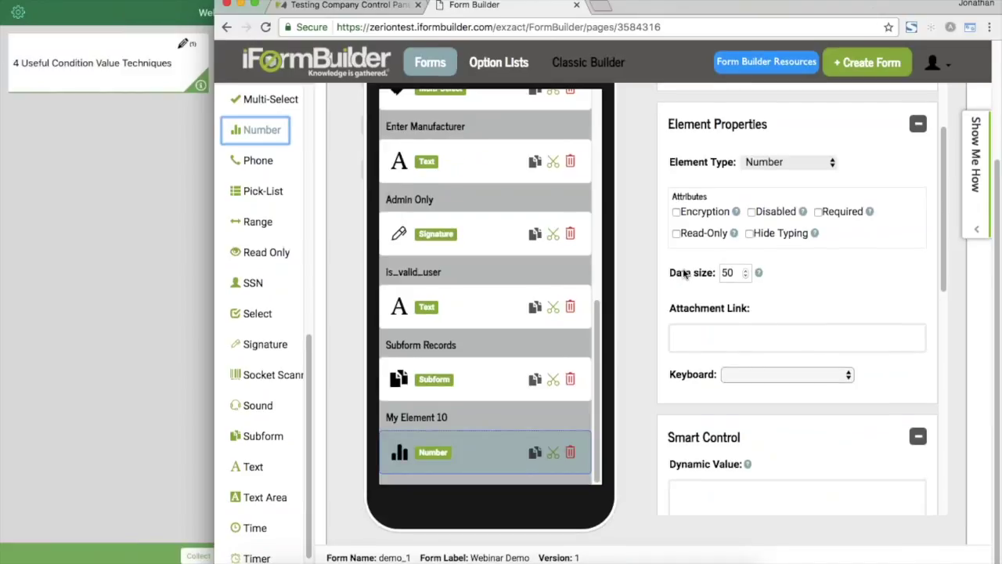
pyautogui.click(705, 253)
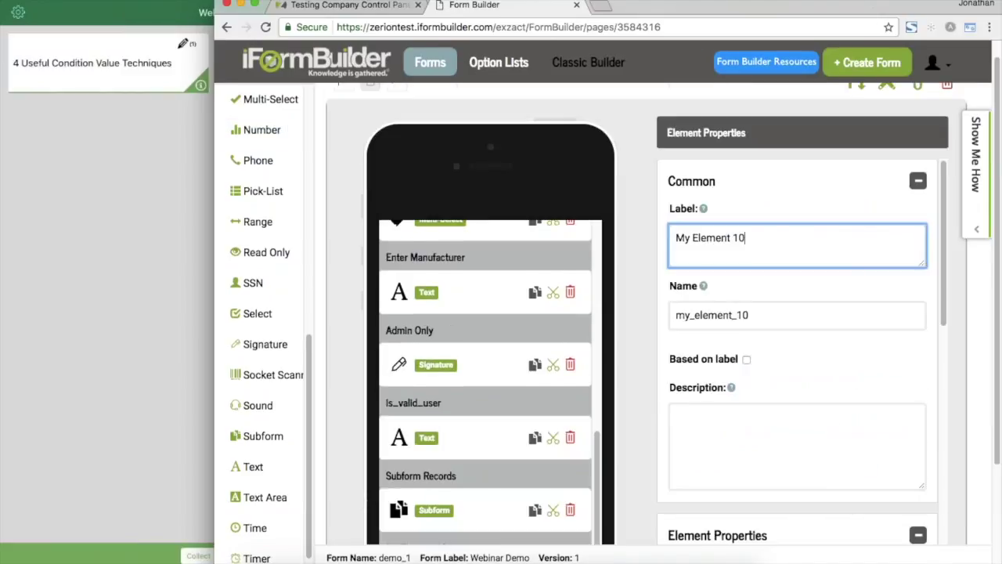
pyautogui.press('super+a')
pyautogui.write('subform_length')
pyautogui.click(759, 324)
pyautogui.press('super+a')
pyautogui.write('subform_length')
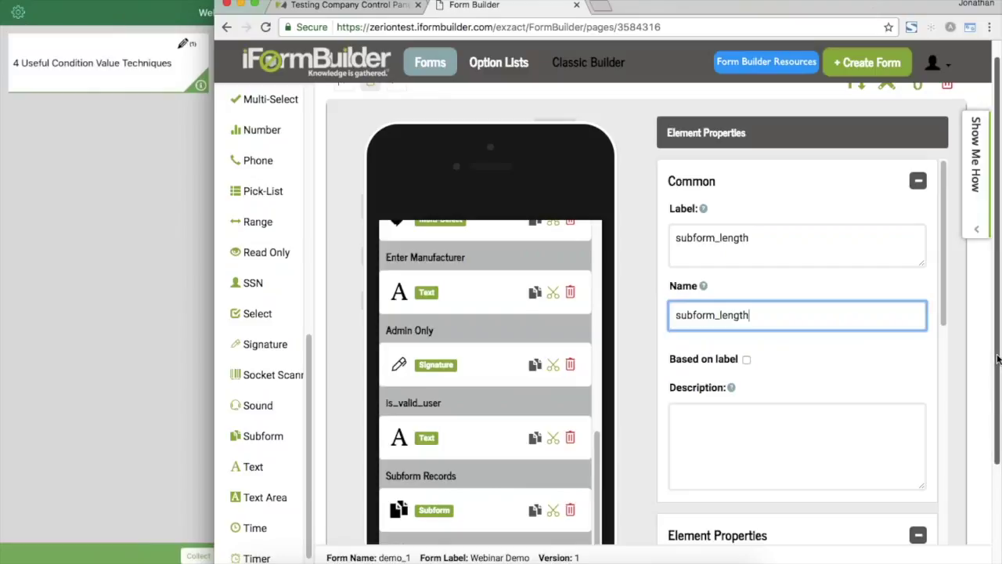
# Set the dynamic value of subform_length to demo1.subform1.length and save the form.
pyautogui.scroll(-4, 997, 358)
pyautogui.scroll(-4, 823, 408)
pyautogui.click(778, 330)
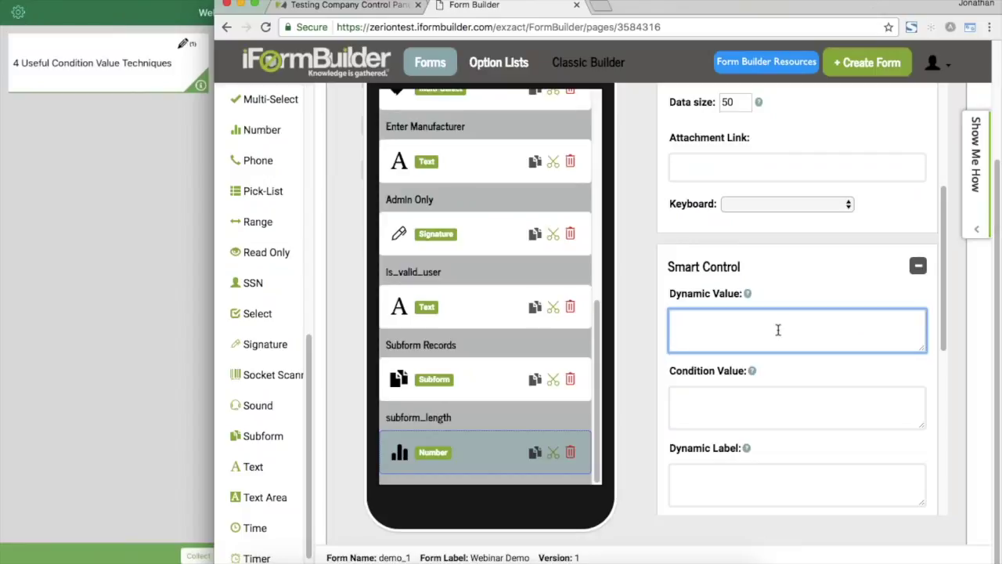
pyautogui.write('demo1.')
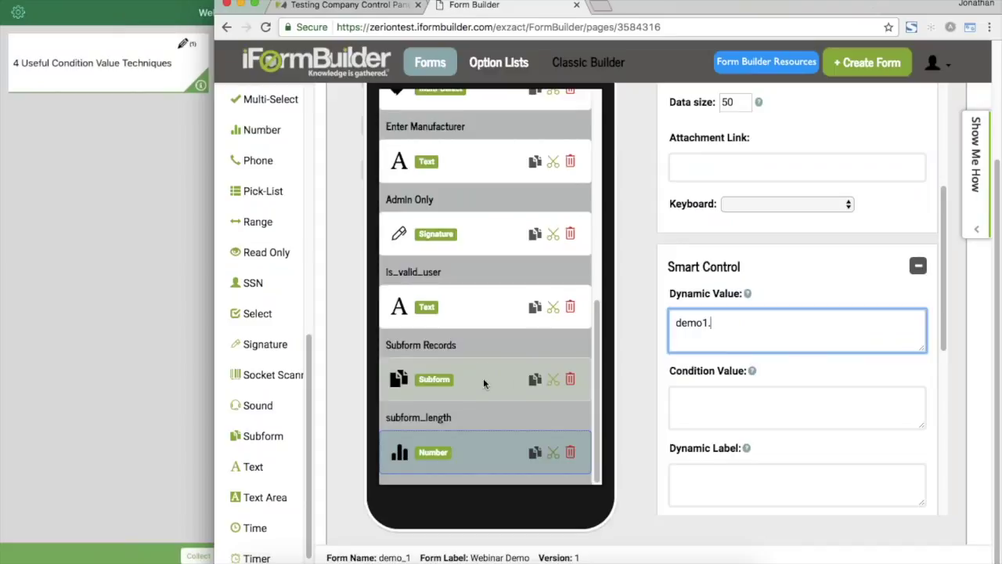
pyautogui.write('subform1.length')
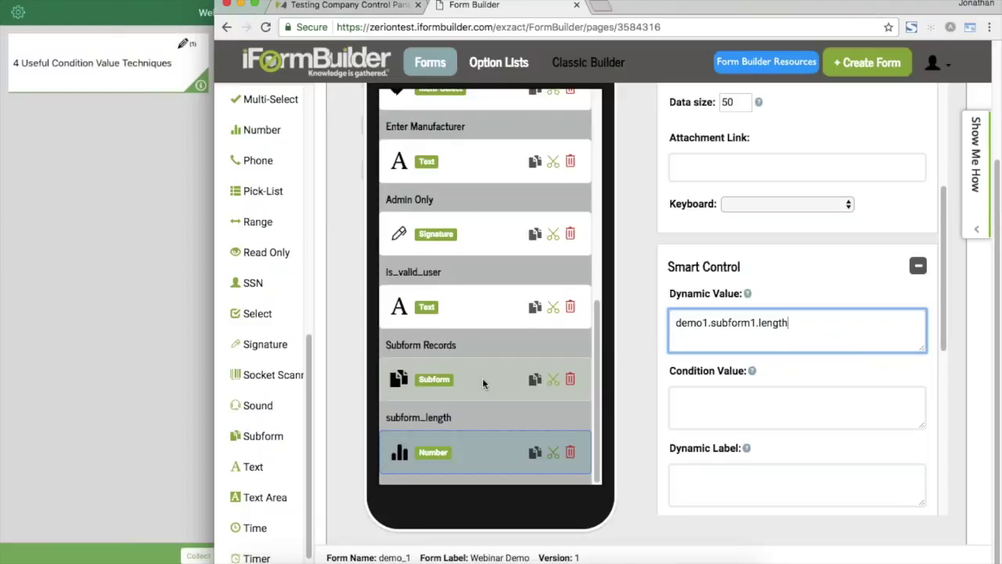
pyautogui.moveTo(708, 323); pyautogui.dragTo(805, 322)
pyautogui.click(816, 327)
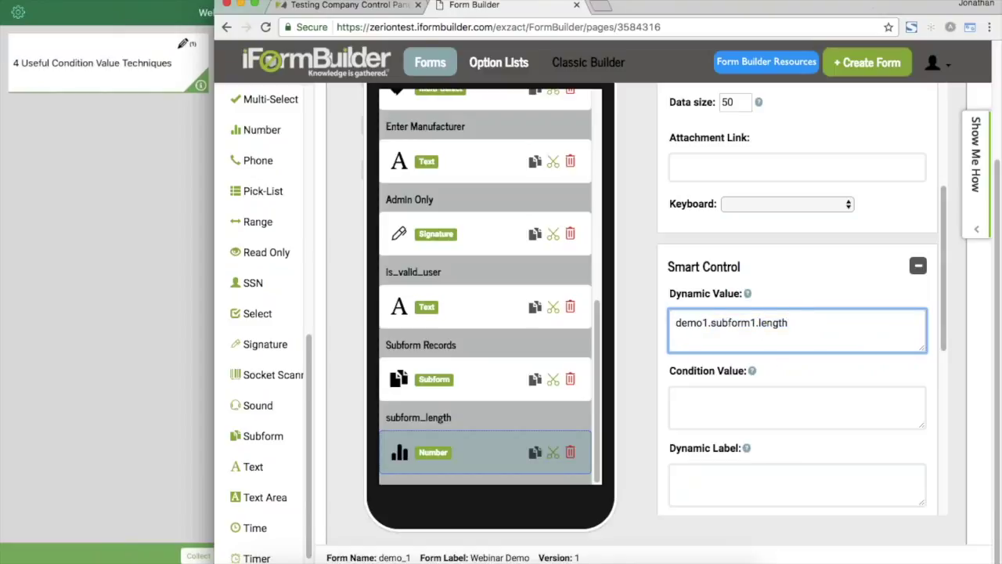
pyautogui.scroll(3, 956, 203)
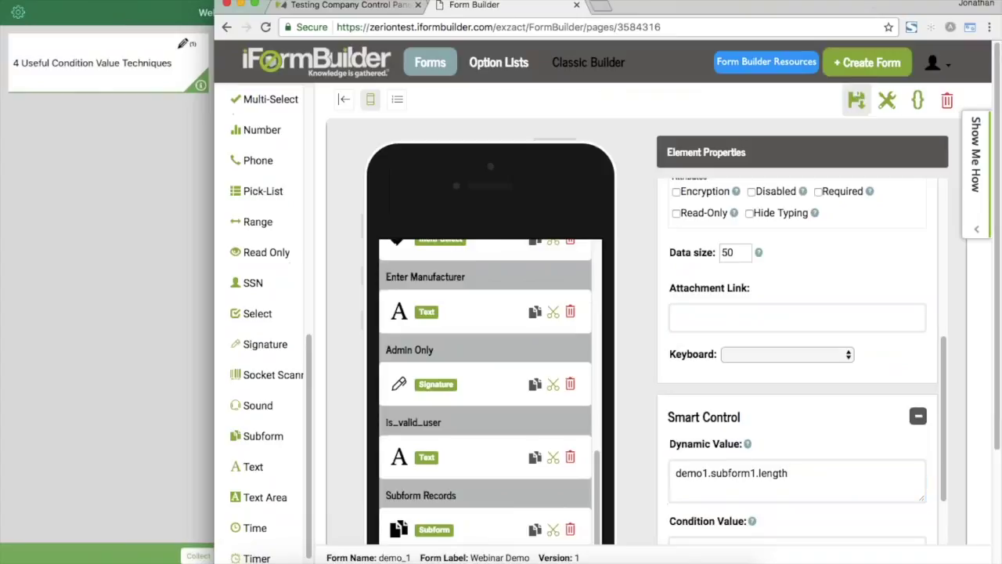
pyautogui.click(856, 99)
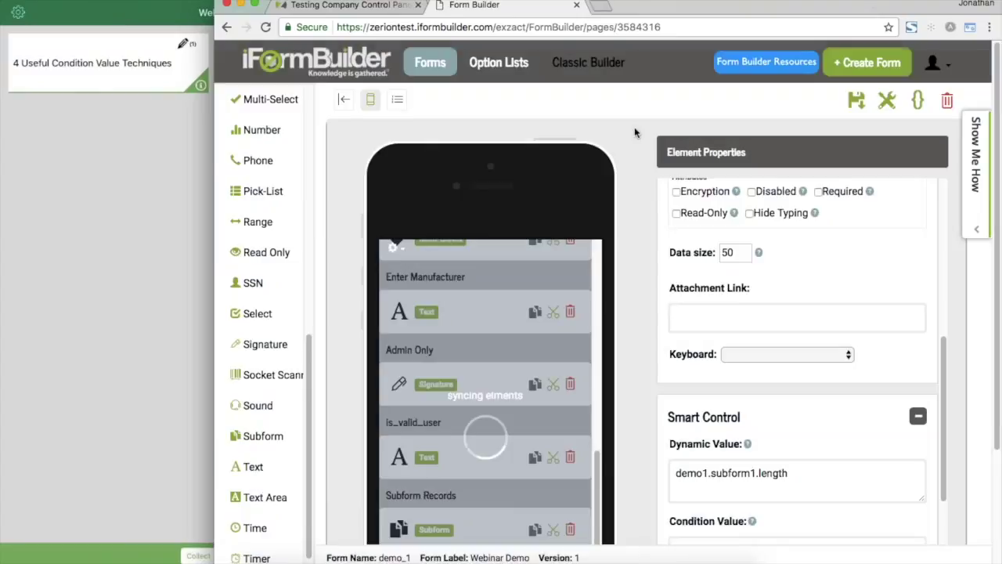
# Turn off Separate View for the Subform Records element, set its link mode to Multiple, and save the form.
pyautogui.click(107, 238)
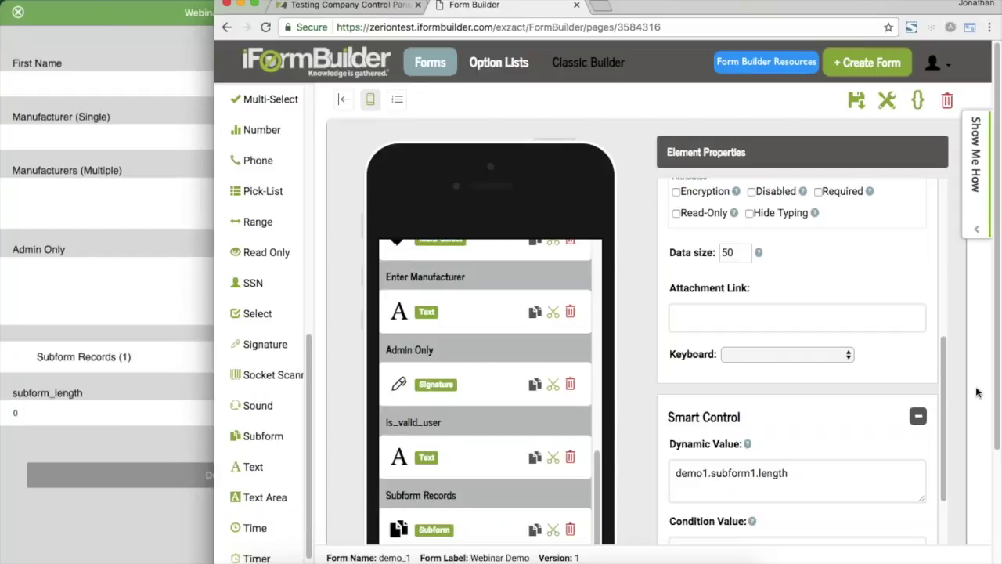
pyautogui.scroll(-3, 982, 378)
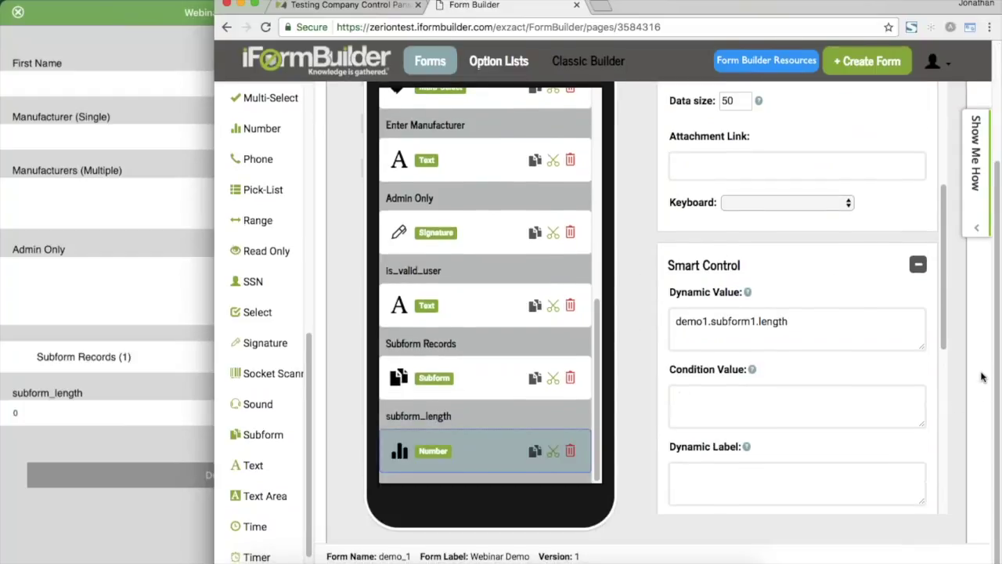
pyautogui.click(481, 373)
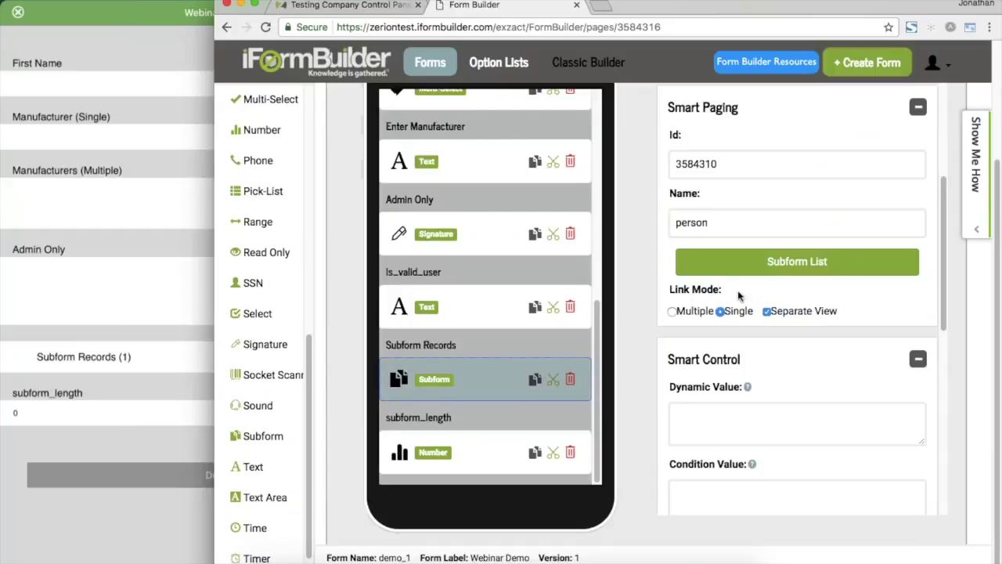
pyautogui.click(767, 312)
pyautogui.click(672, 310)
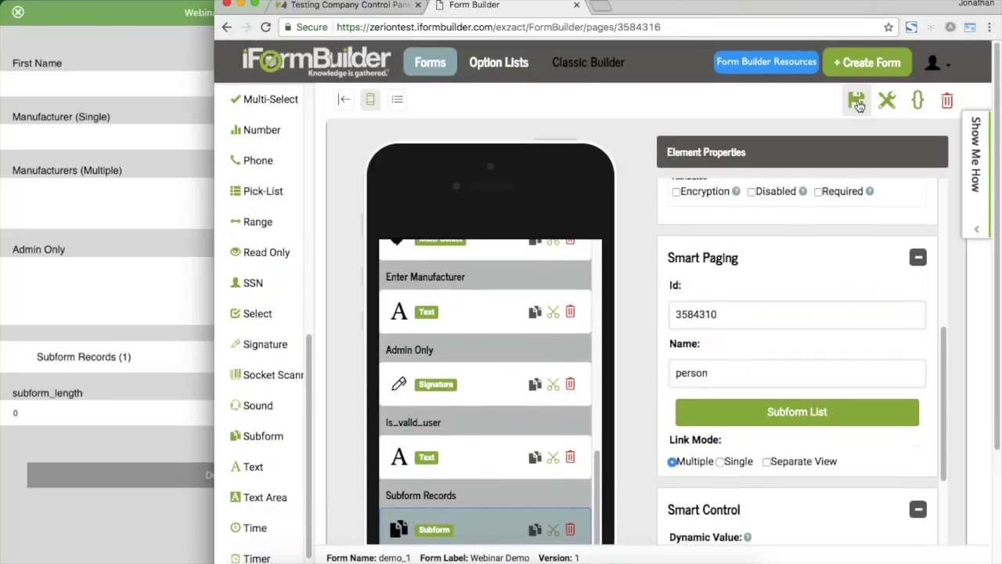
pyautogui.click(602, 304)
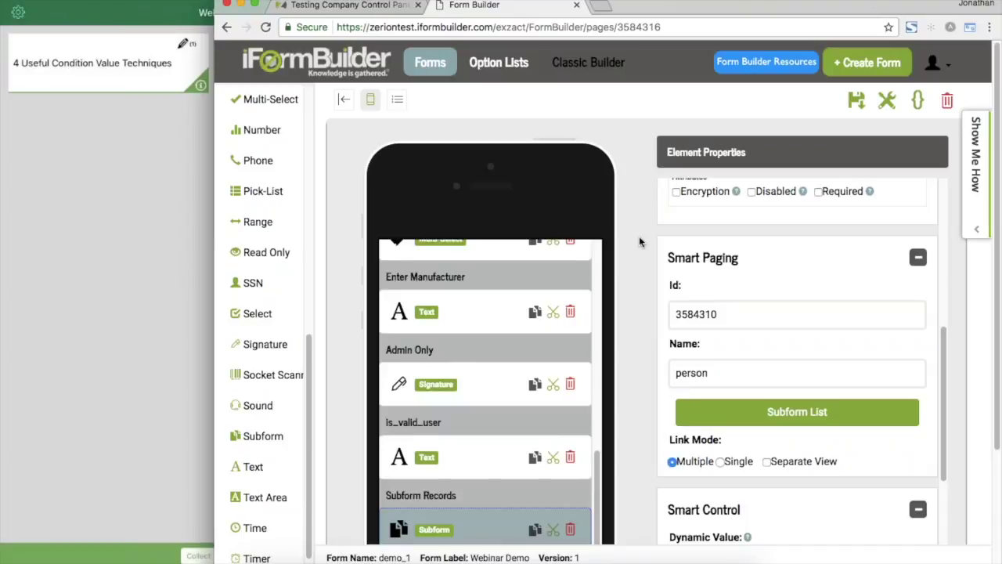
# Switch to the mobile app, start a new Webinar Demo record and add a Person subform record with a sample first name and age 1.
pyautogui.click(84, 284)
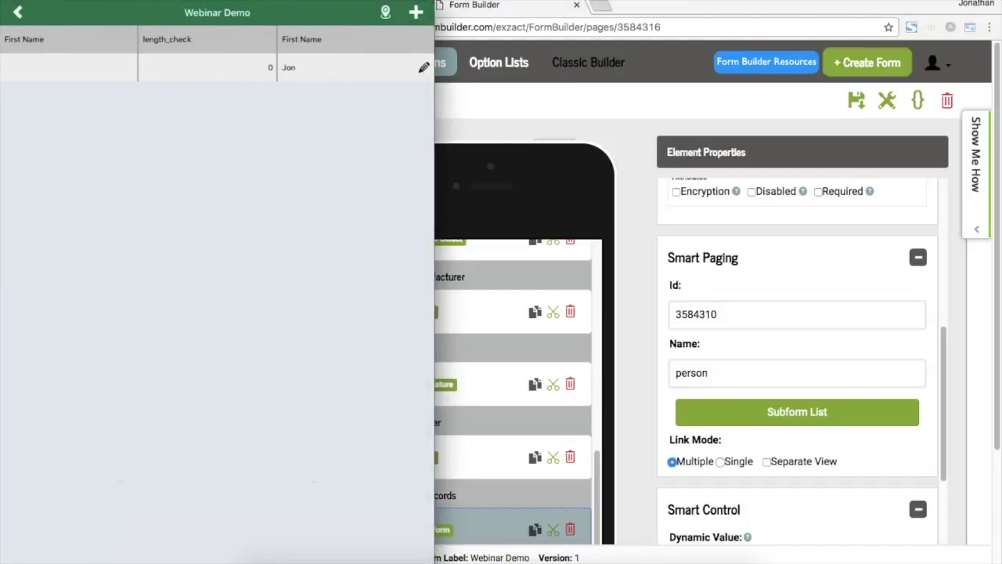
pyautogui.click(416, 12)
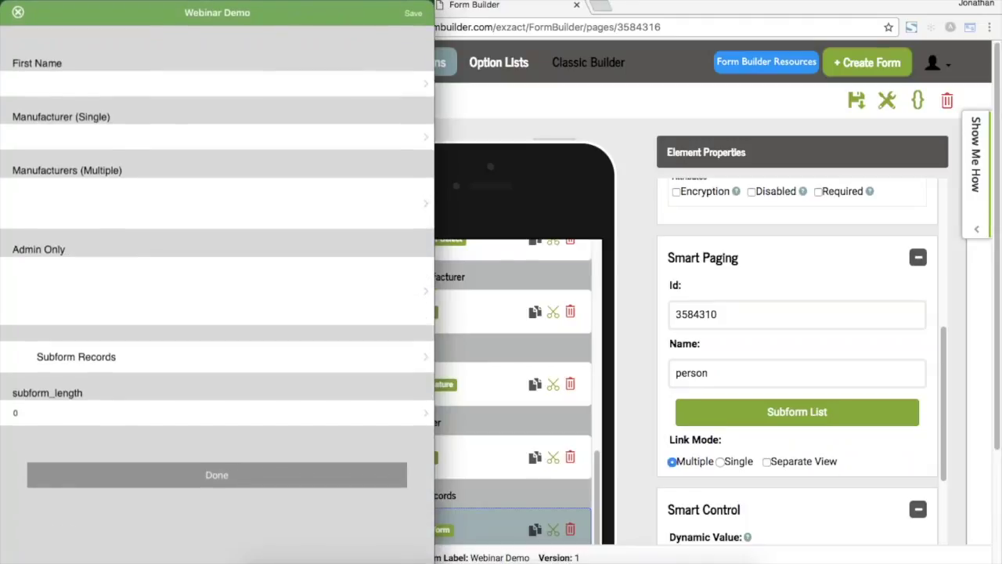
pyautogui.click(76, 356)
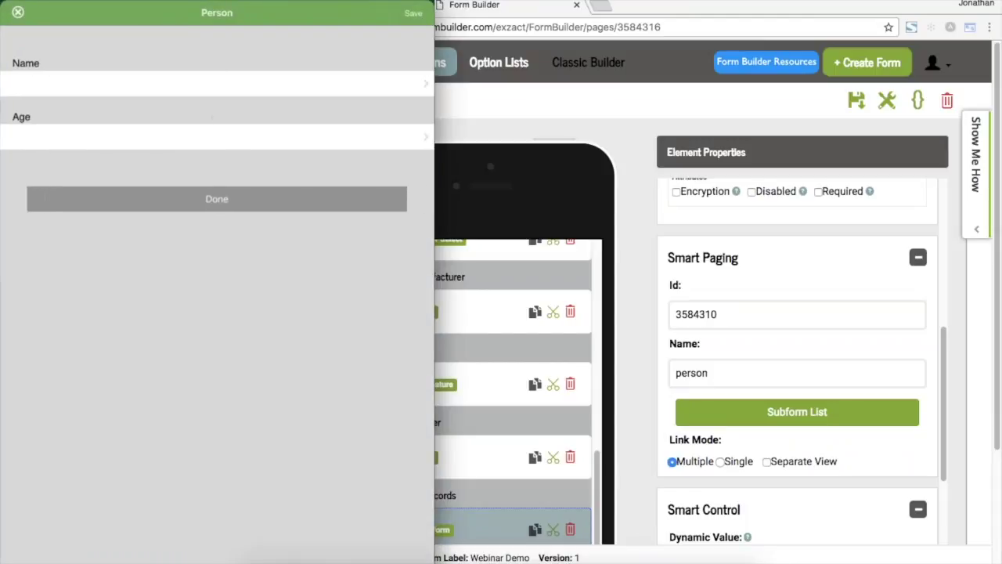
pyautogui.click(217, 84)
pyautogui.write('Jon')
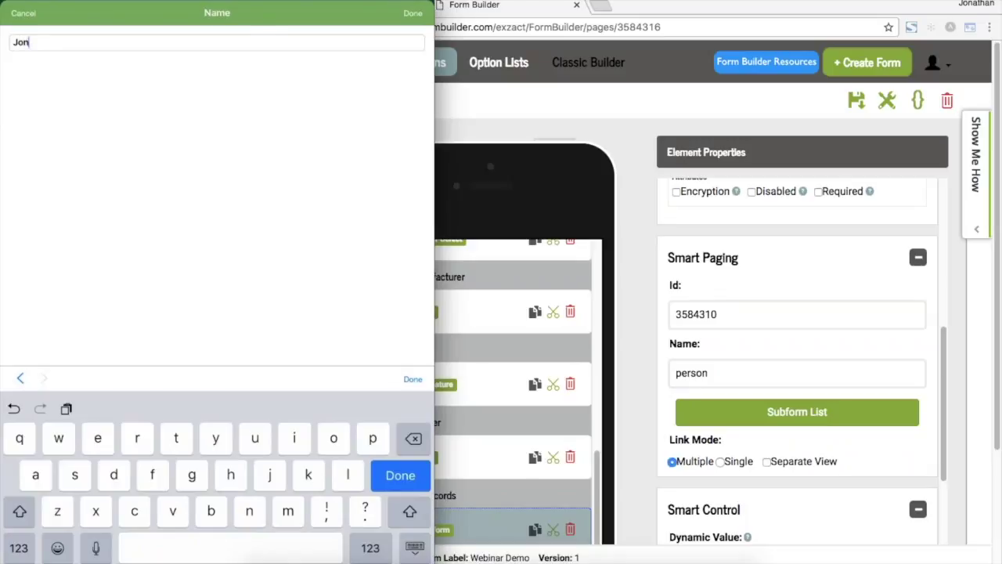
pyautogui.click(400, 476)
pyautogui.click(217, 135)
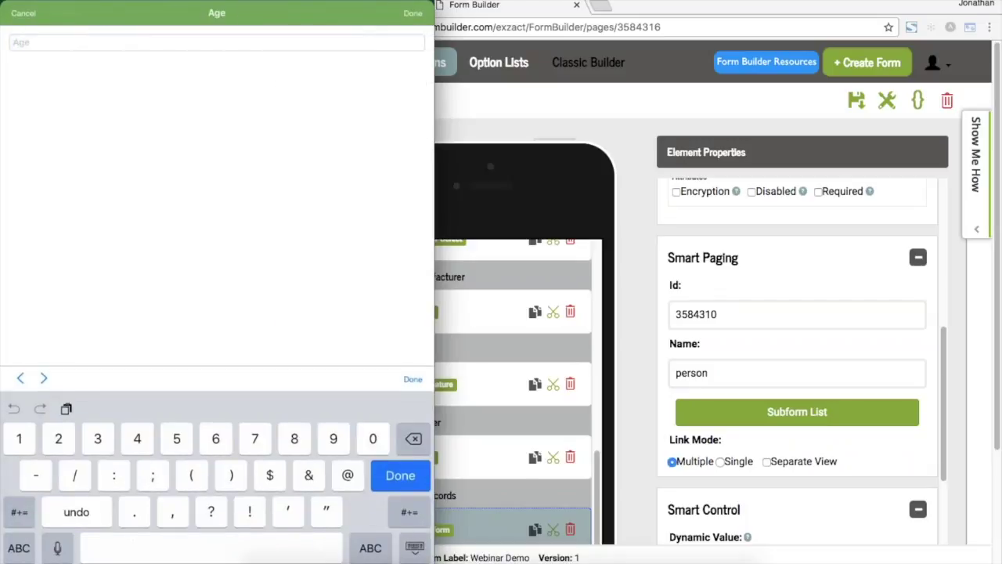
pyautogui.write('1')
pyautogui.click(413, 379)
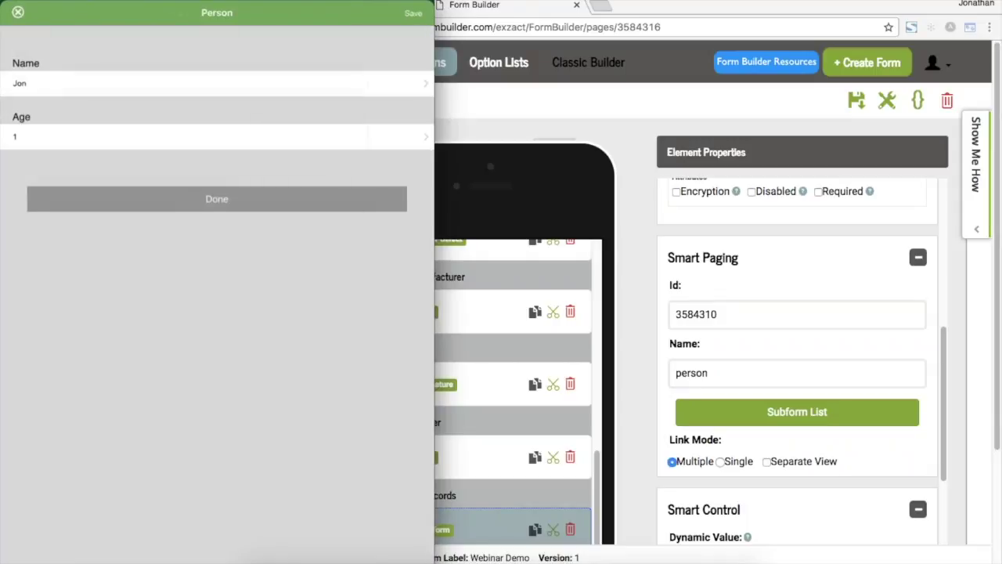
pyautogui.click(217, 199)
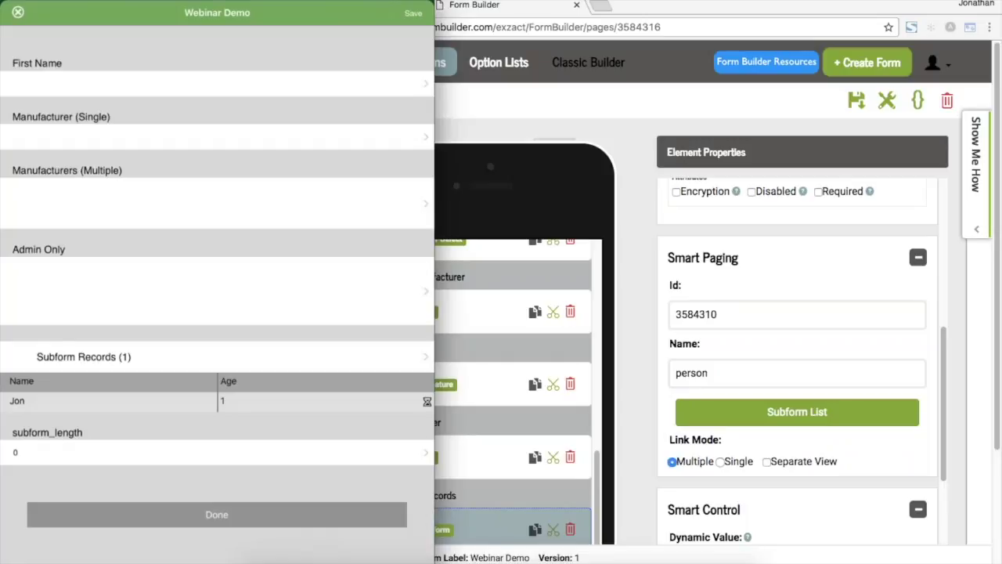
# Add a second Person record under Subform Records with the same sample first name and age 2.
pyautogui.click(83, 357)
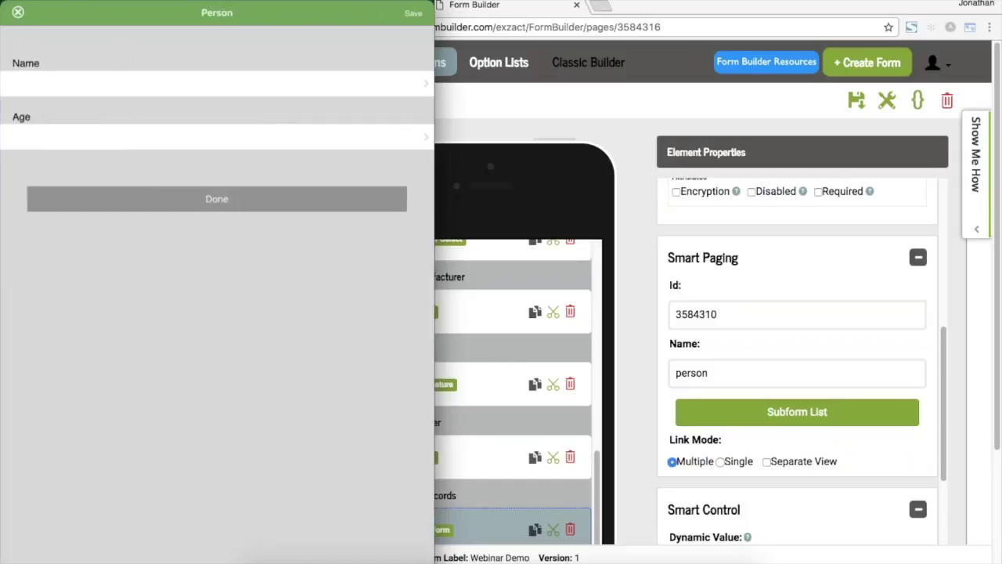
pyautogui.click(217, 84)
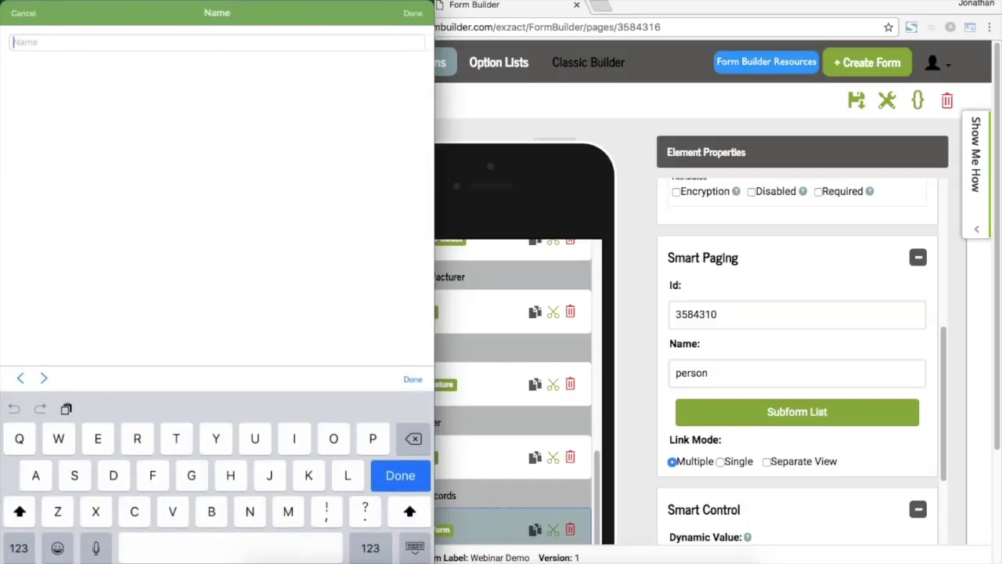
pyautogui.write('Jon')
pyautogui.click(413, 379)
pyautogui.click(217, 137)
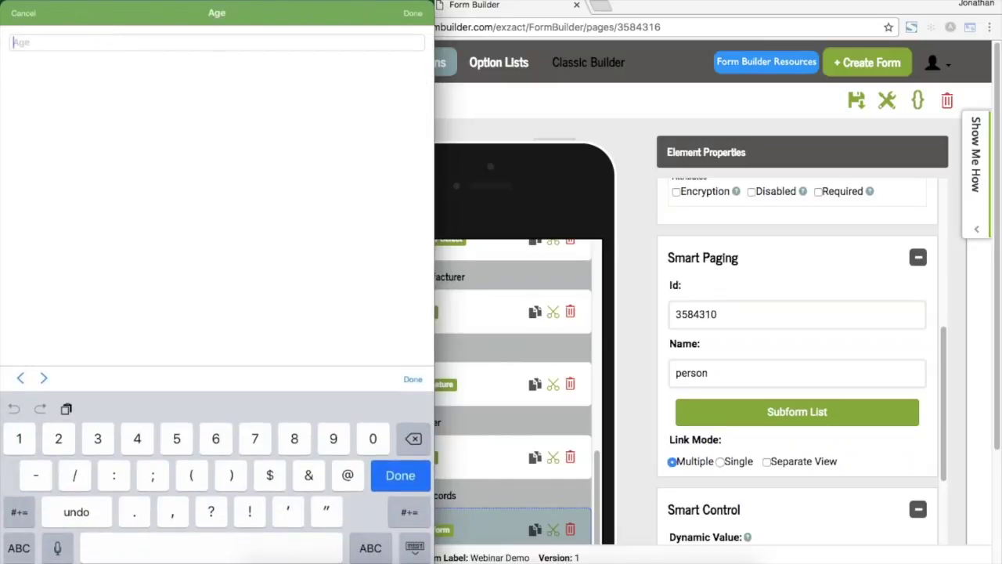
pyautogui.write('2')
pyautogui.click(413, 379)
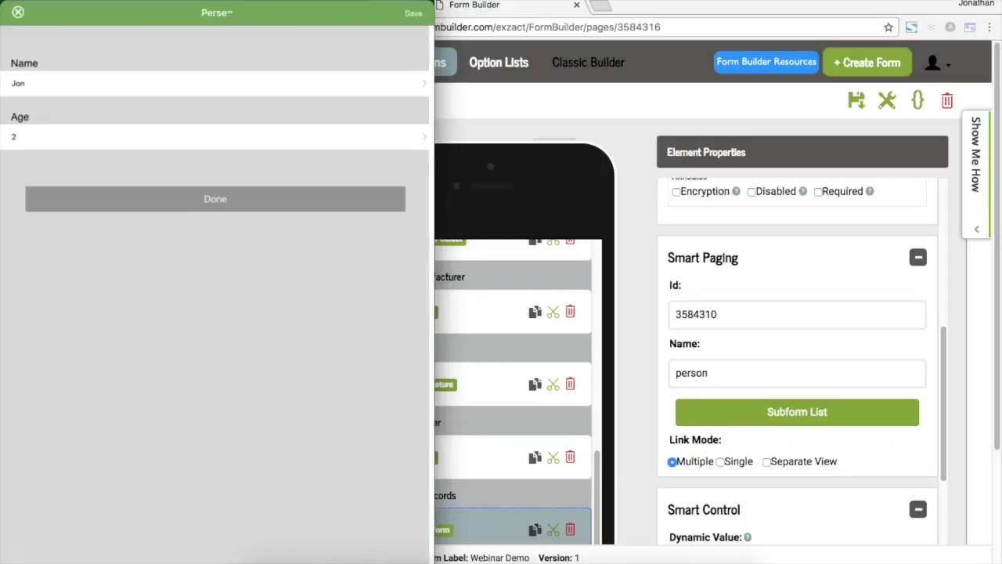
pyautogui.click(217, 197)
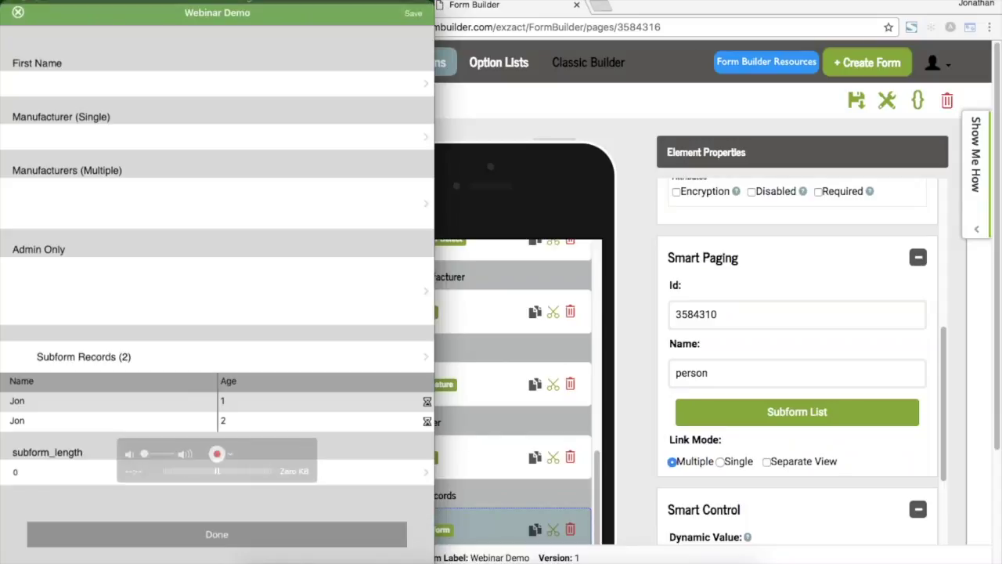
# Switch back to the form builder and check subform_length's dynamic value against the Subform Records element's name and the form's table name.
pyautogui.click(627, 145)
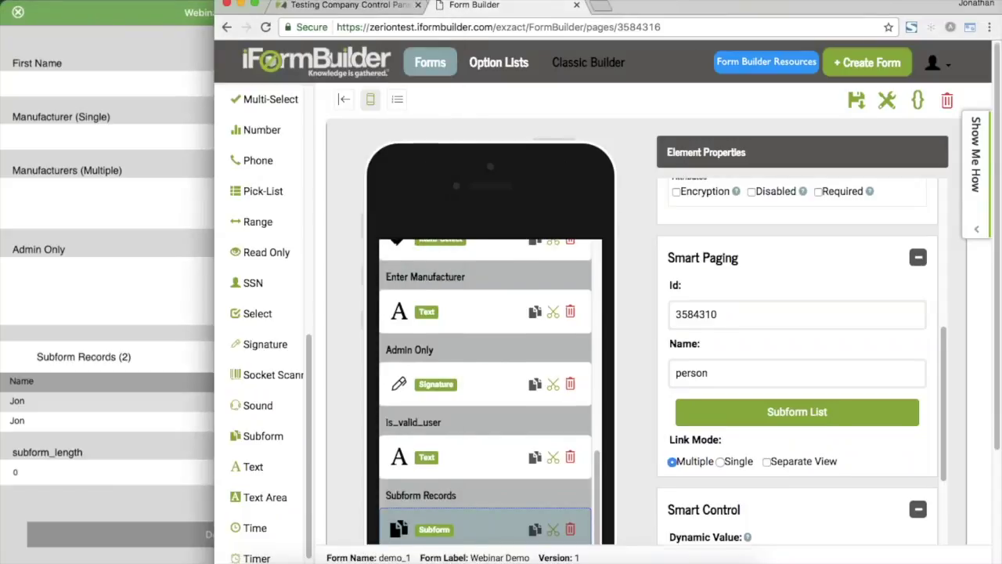
pyautogui.scroll(-5, 476, 469)
pyautogui.click(476, 470)
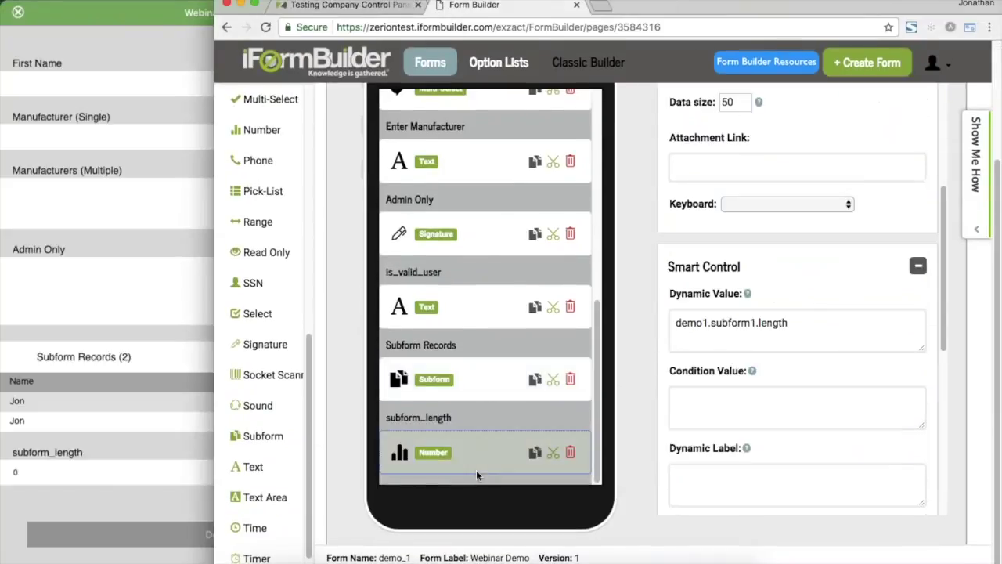
pyautogui.click(800, 331)
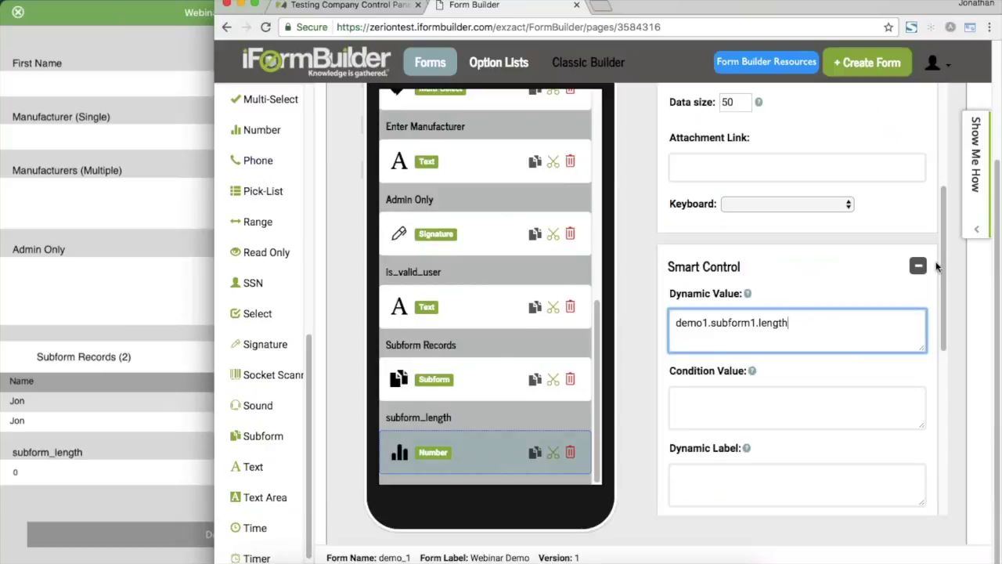
pyautogui.click(485, 384)
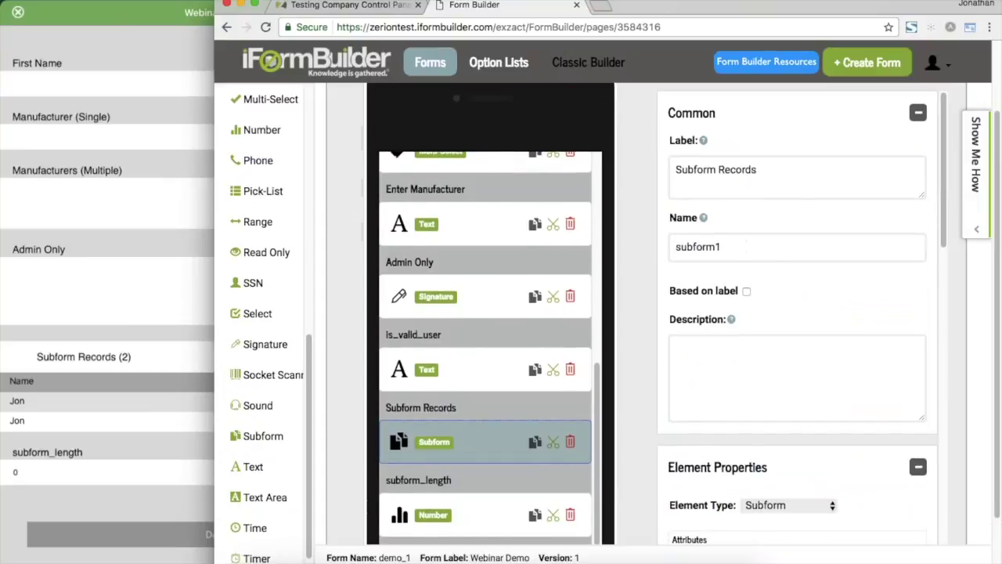
pyautogui.scroll(2, 953, 112)
pyautogui.click(890, 105)
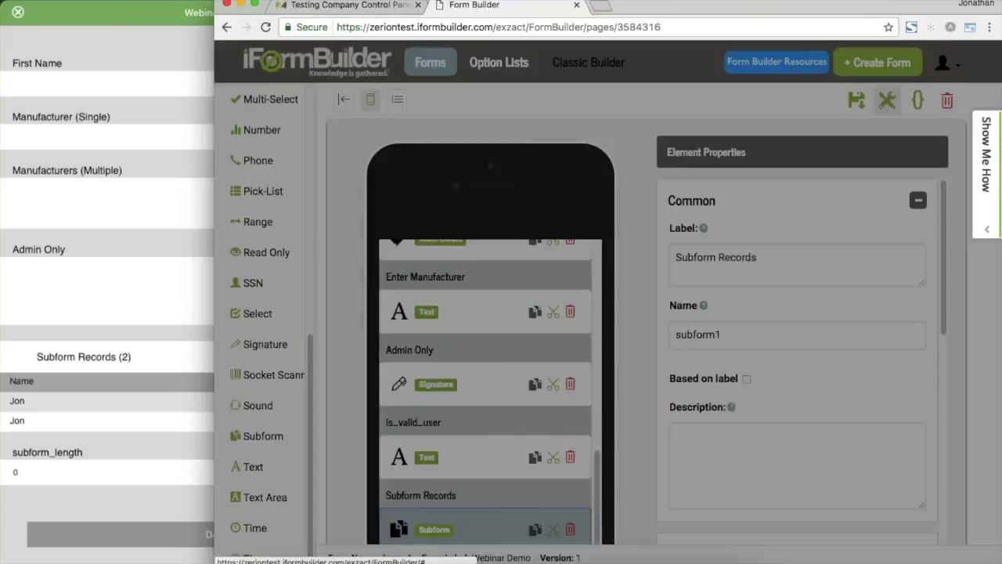
pyautogui.moveTo(373, 204); pyautogui.dragTo(285, 208)
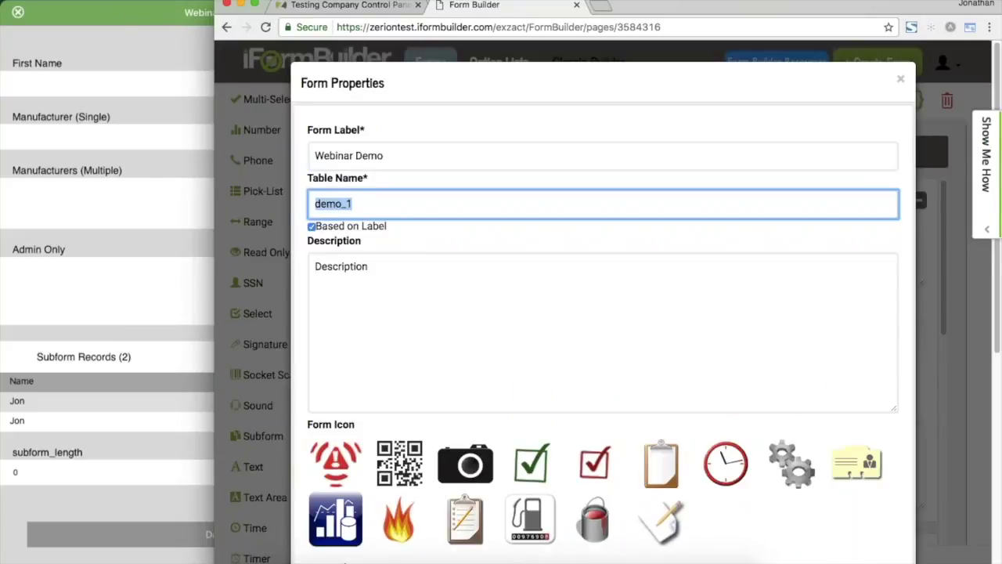
pyautogui.click(901, 81)
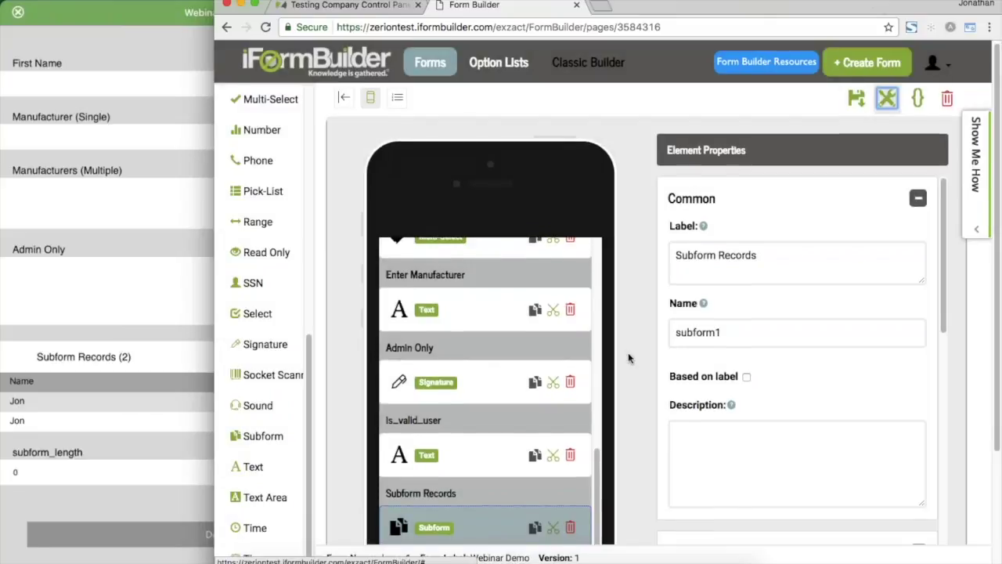
# Correct the dynamic value of subform_length to demo_1.subform1.length and save the form.
pyautogui.scroll(-3, 628, 358)
pyautogui.click(482, 448)
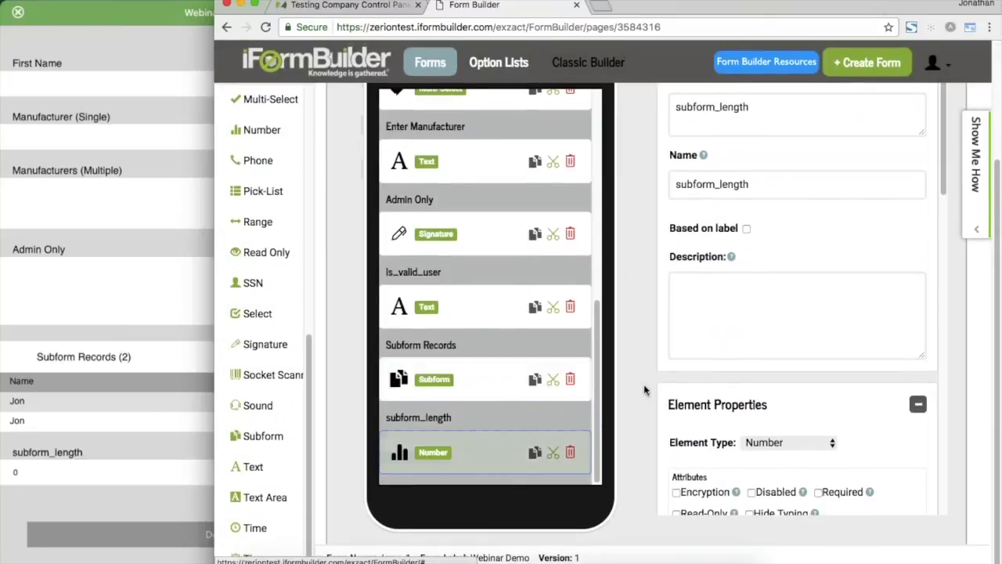
pyautogui.scroll(-10, 890, 350)
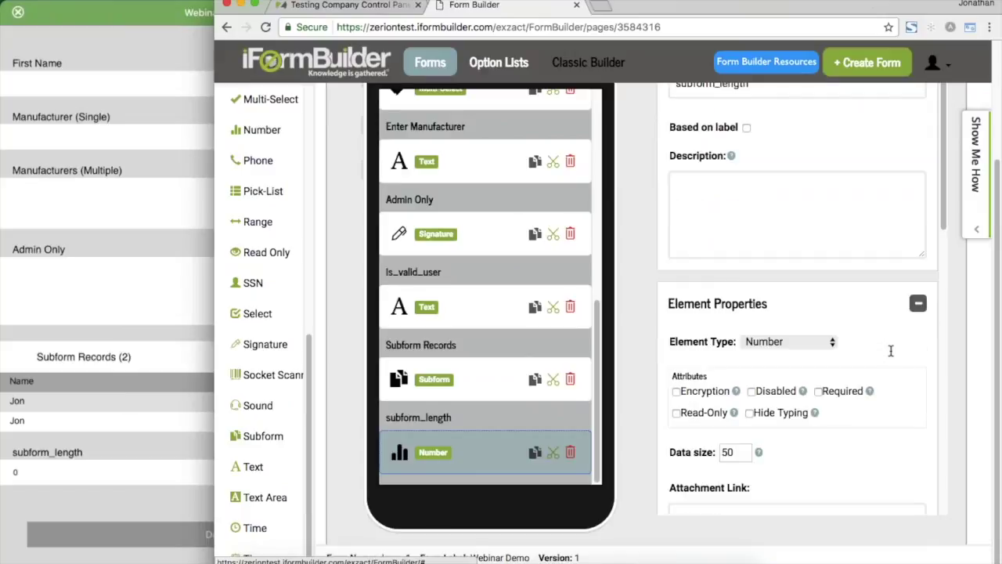
pyautogui.scroll(-1, 890, 350)
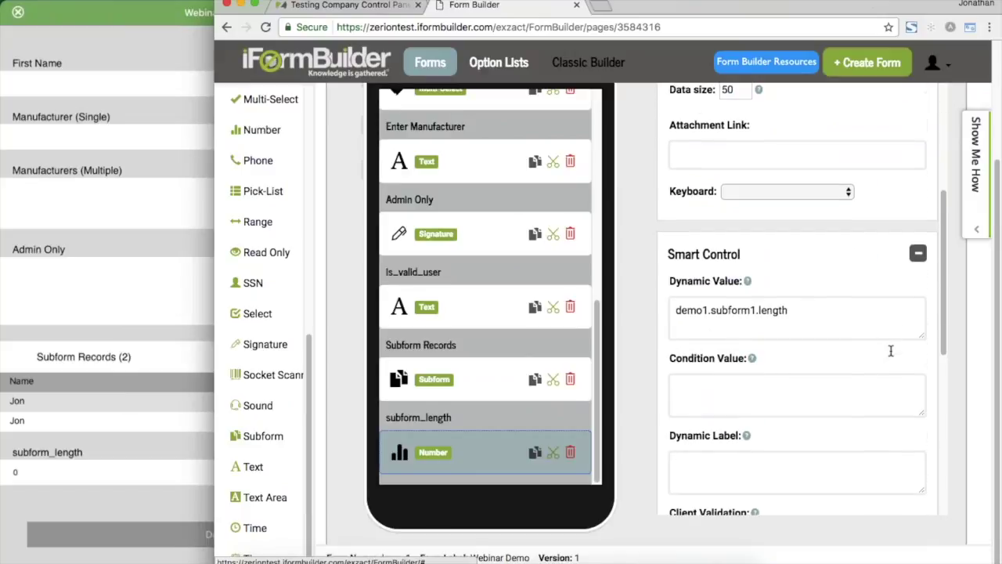
pyautogui.moveTo(709, 310); pyautogui.dragTo(662, 307)
pyautogui.write('demo_1')
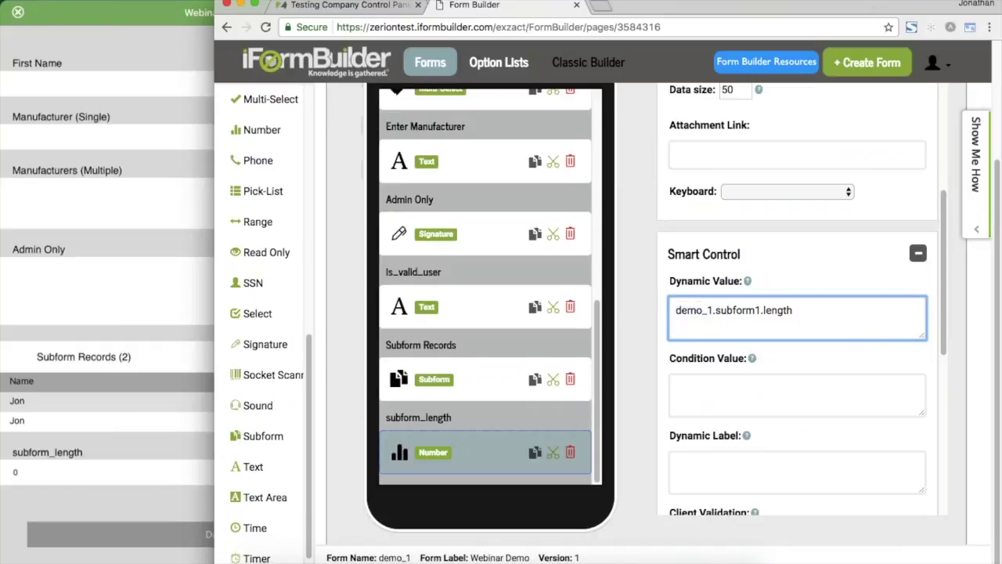
pyautogui.click(959, 303)
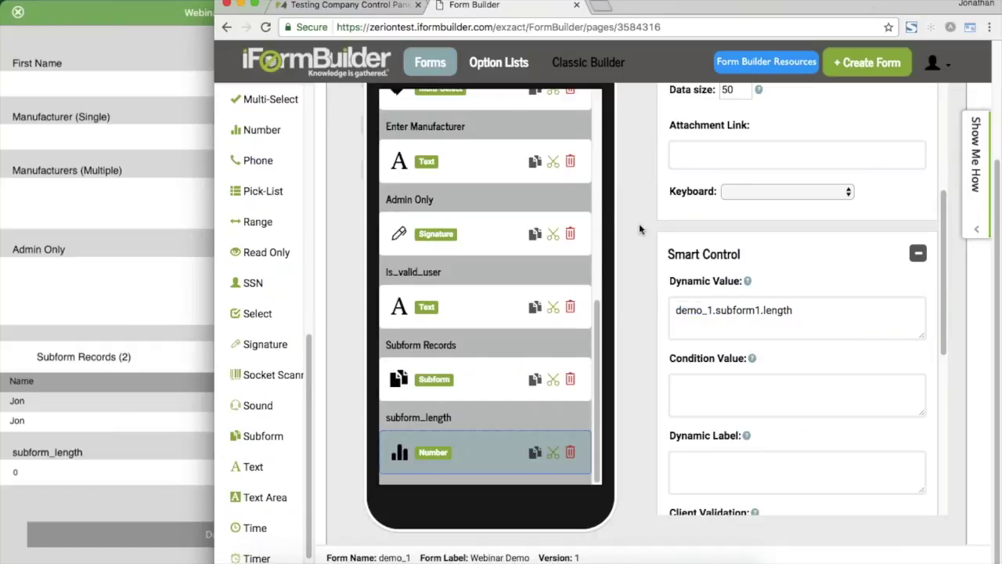
pyautogui.scroll(4, 639, 224)
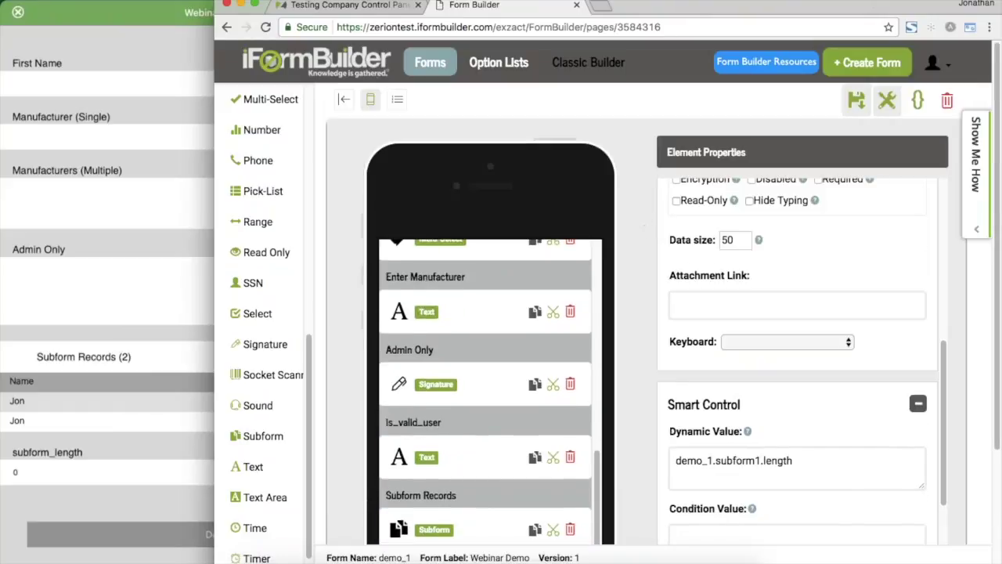
pyautogui.click(855, 100)
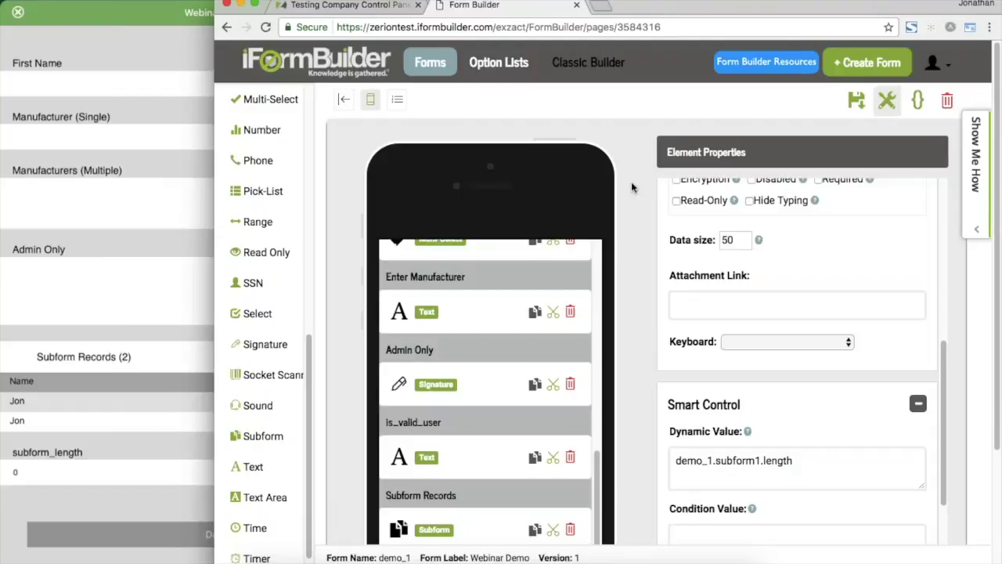
# Check the form name beneath the form preview, view the Webinar Demo records in the mobile app, and return to the form builder.
pyautogui.scroll(-4, 633, 187)
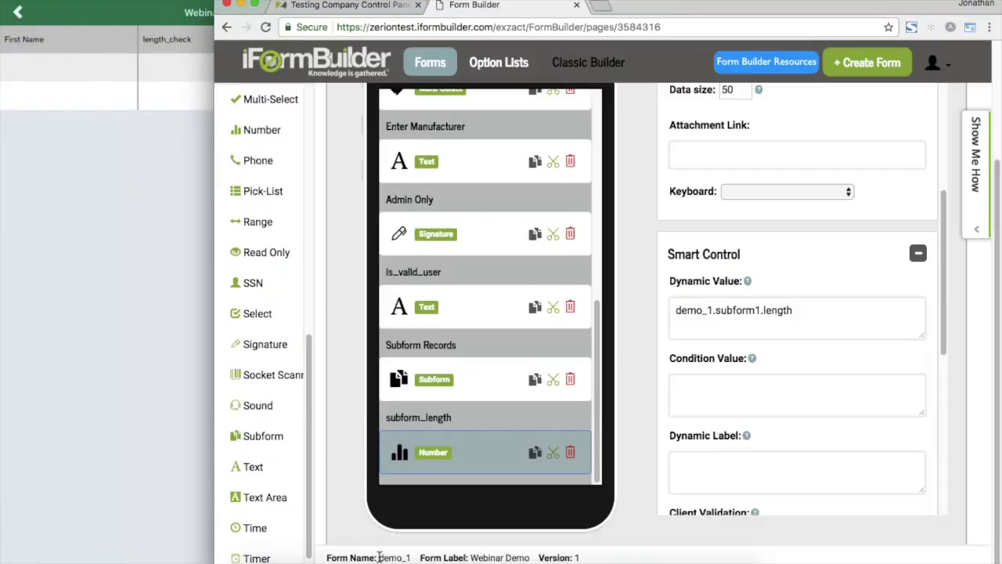
pyautogui.moveTo(379, 558); pyautogui.dragTo(416, 557)
pyautogui.click(408, 557)
pyautogui.moveTo(411, 558); pyautogui.dragTo(377, 557)
pyautogui.click(365, 540)
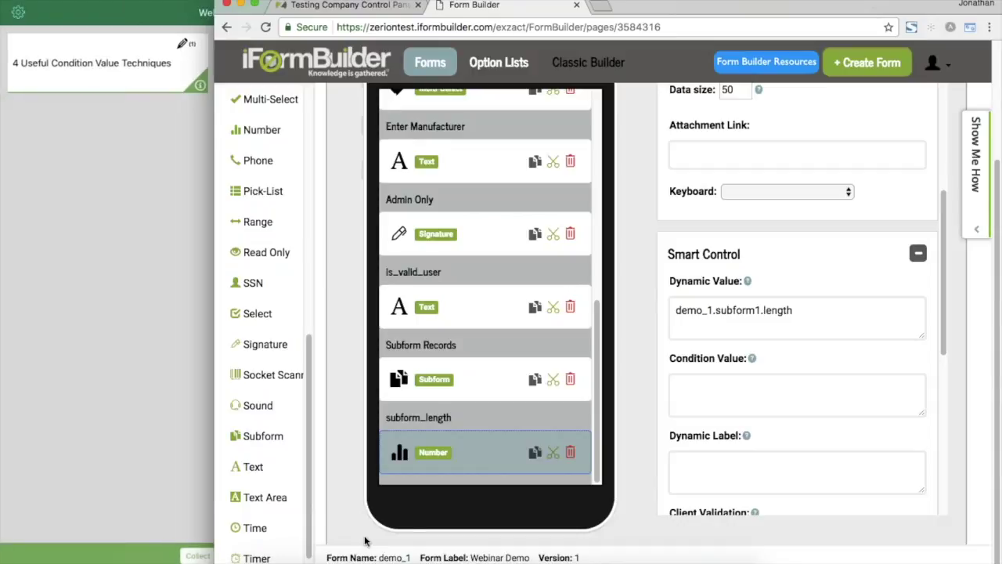
pyautogui.click(60, 486)
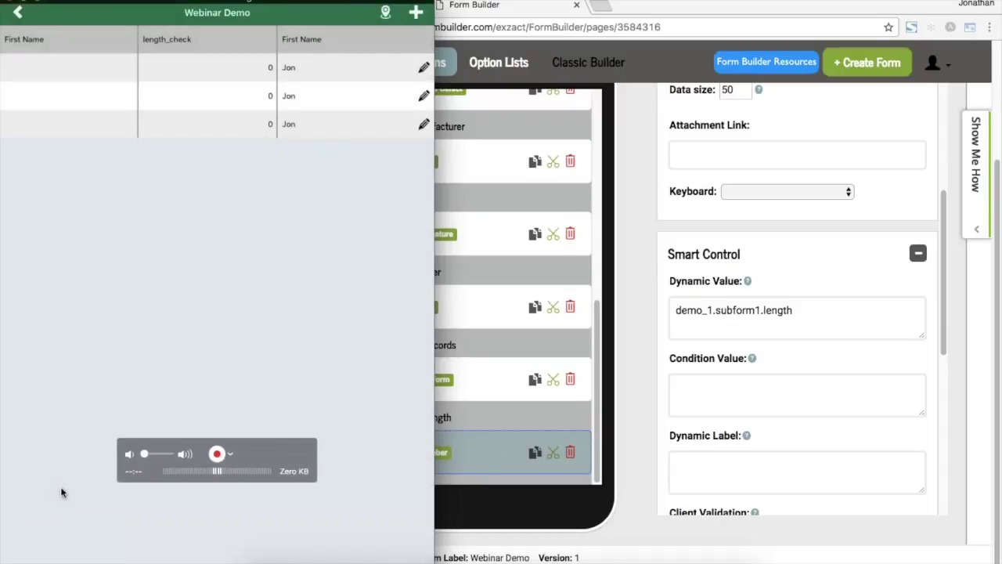
pyautogui.click(636, 457)
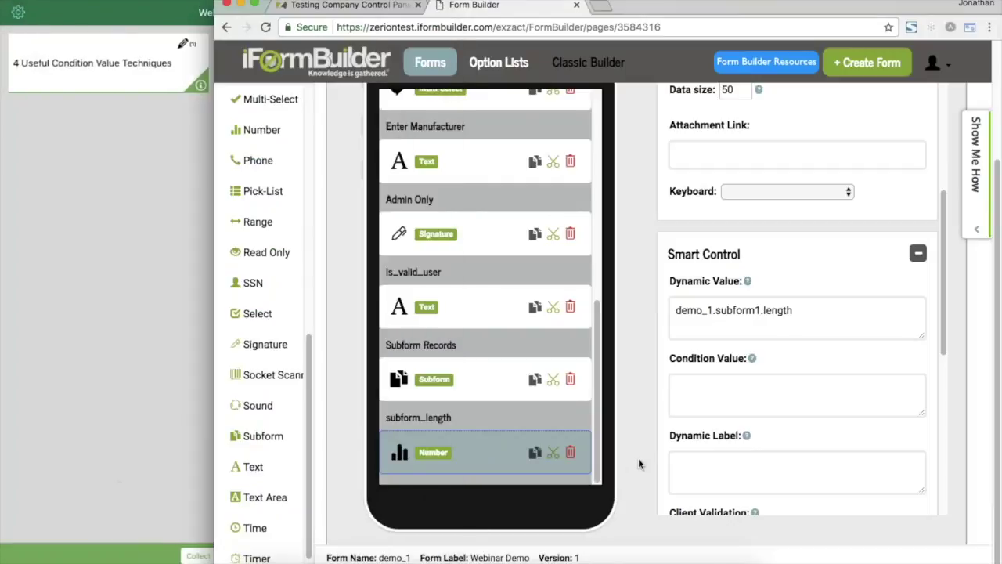
# Set the condition value of the Subform Records element to subform_length < 3 and save the form.
pyautogui.click(480, 380)
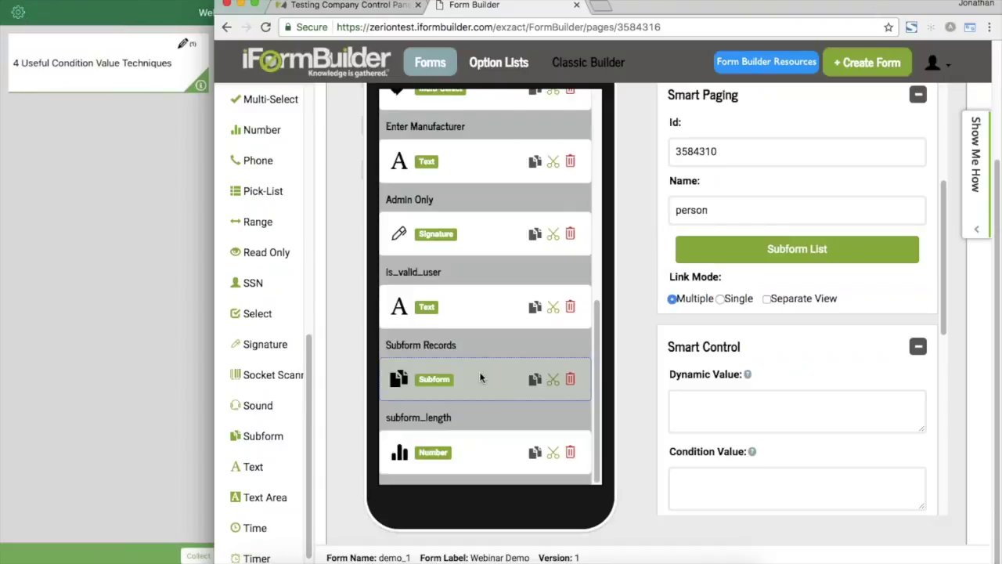
pyautogui.click(703, 486)
pyautogui.write('subform_length')
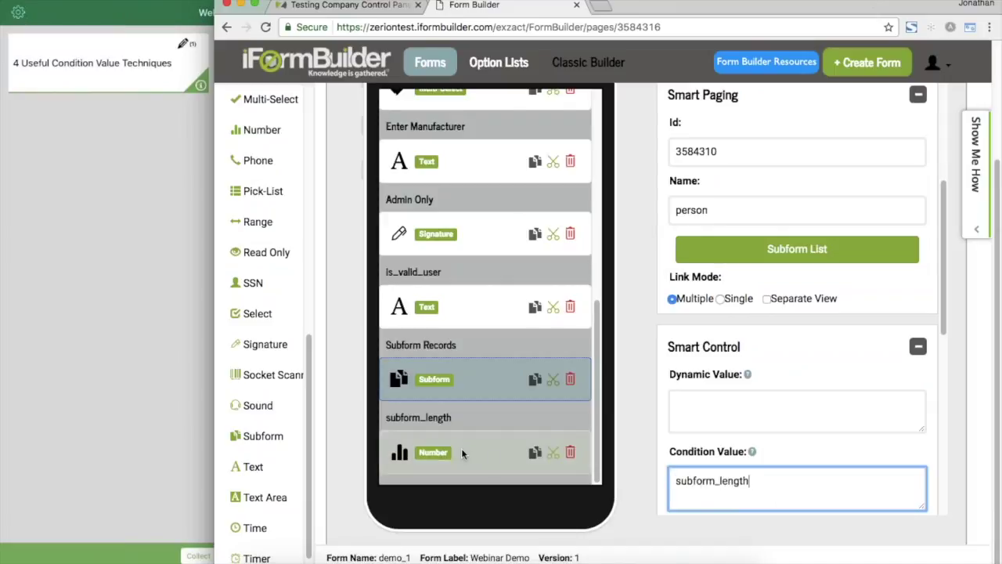
pyautogui.write(' < 3')
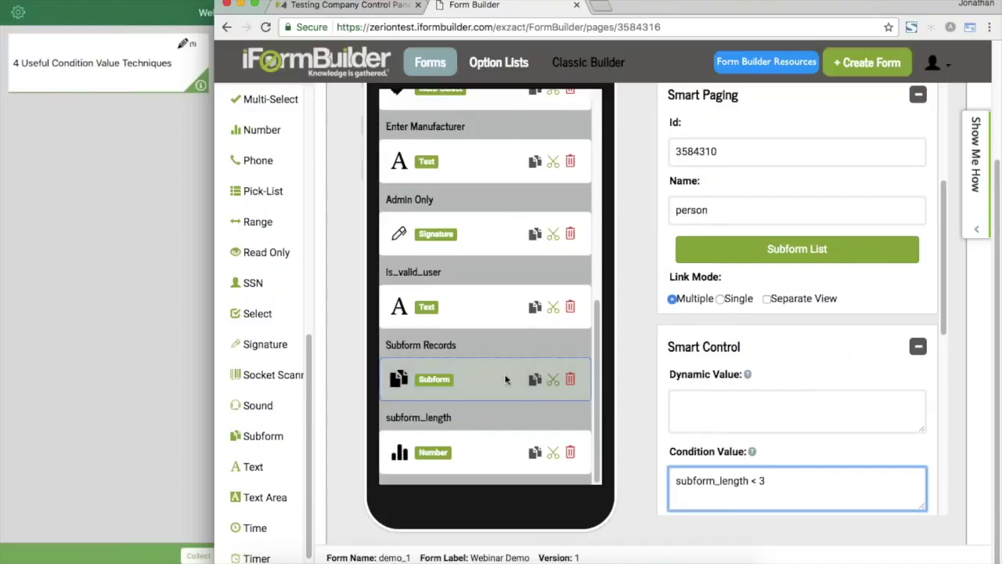
pyautogui.scroll(3, 636, 373)
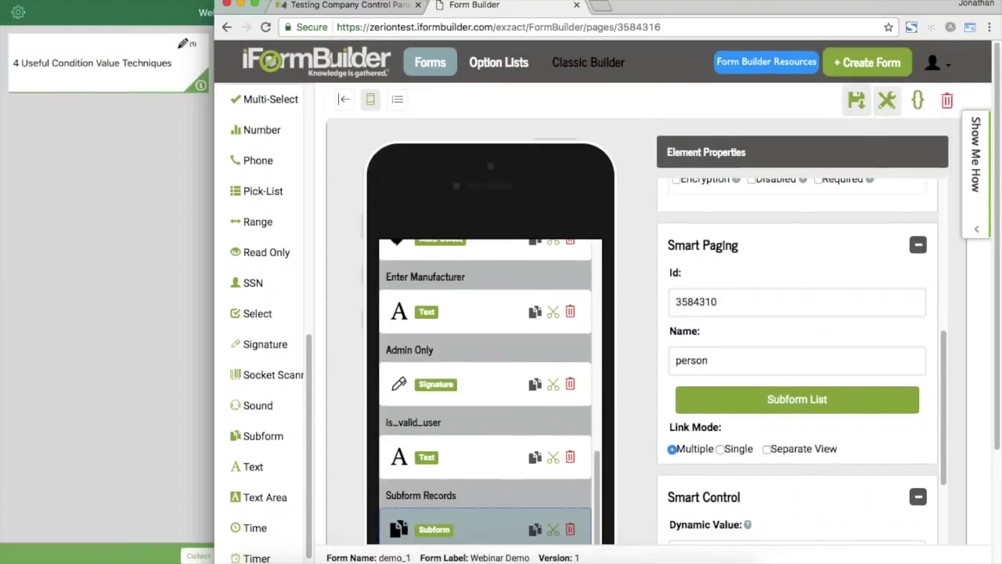
pyautogui.click(603, 306)
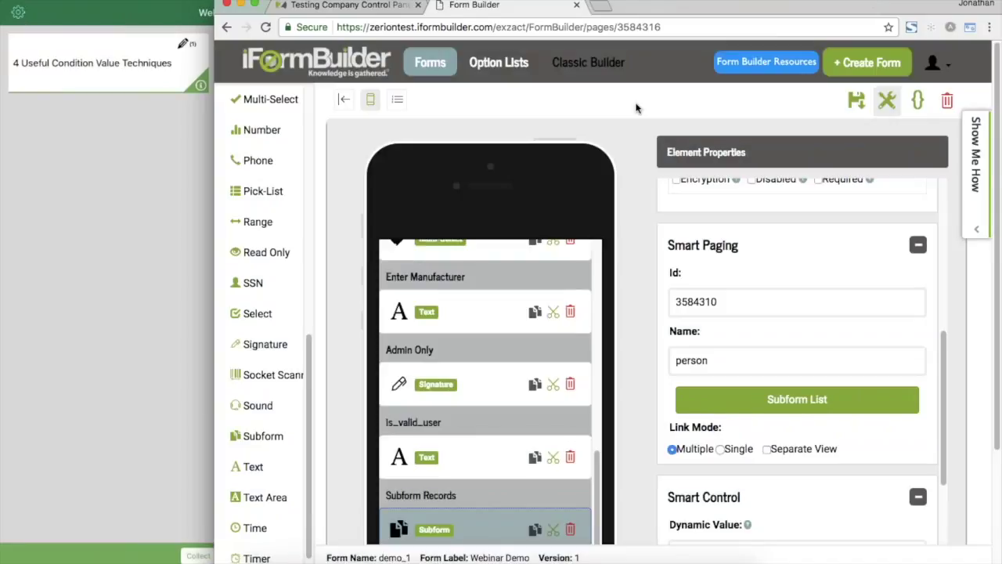
# Test a new Webinar Demo record in the mobile app by adding three subform records, and return to the form builder.
pyautogui.click(76, 325)
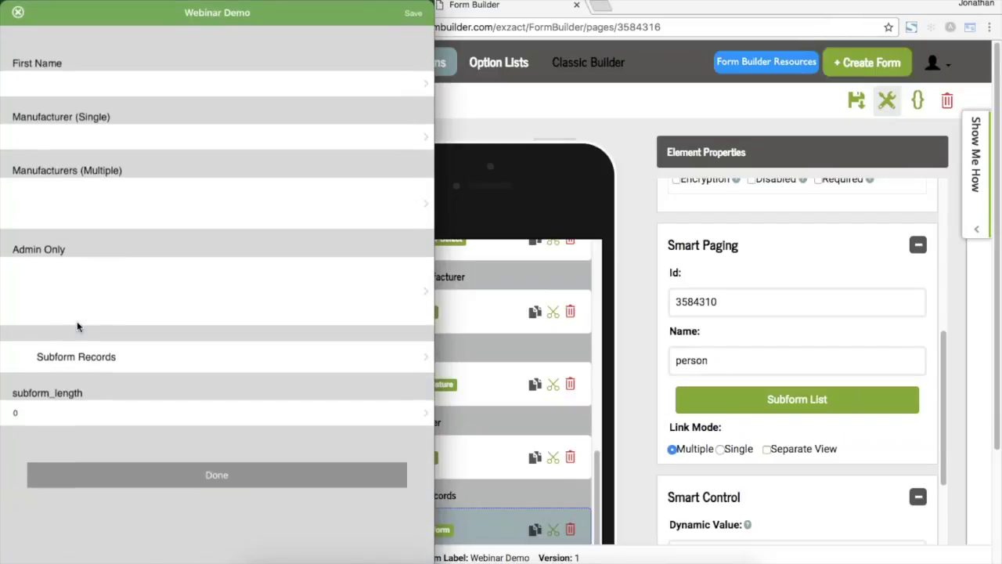
pyautogui.click(77, 326)
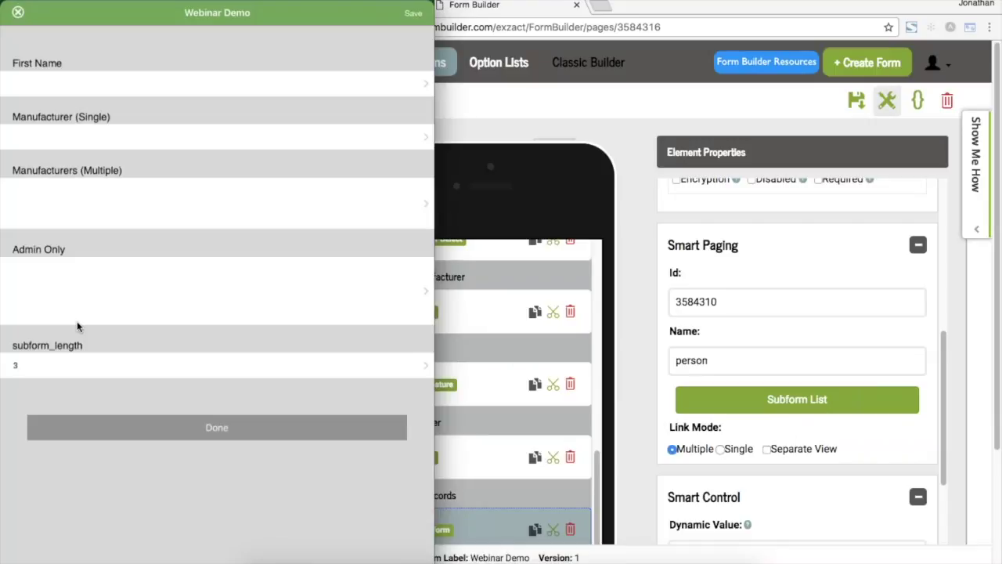
pyautogui.click(640, 349)
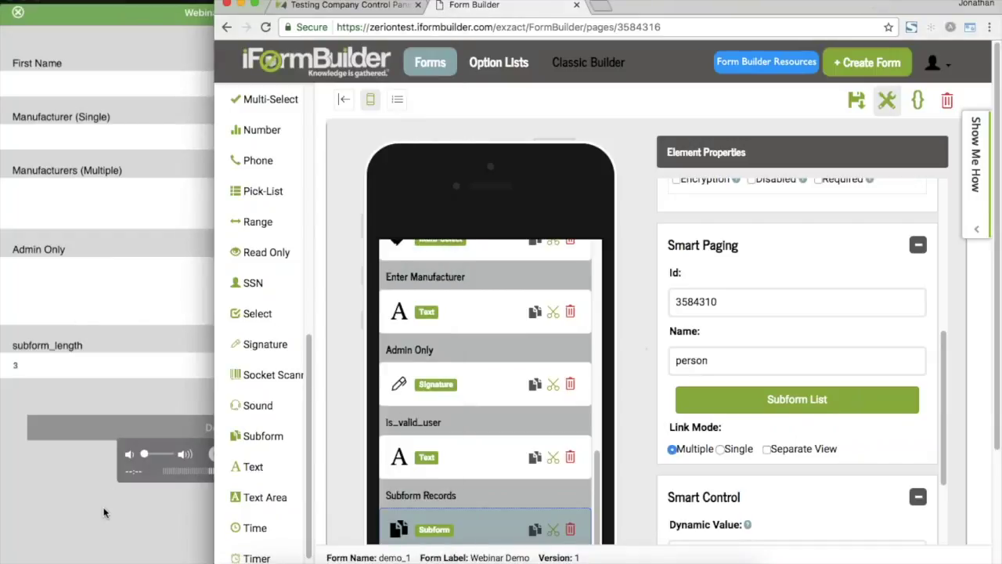